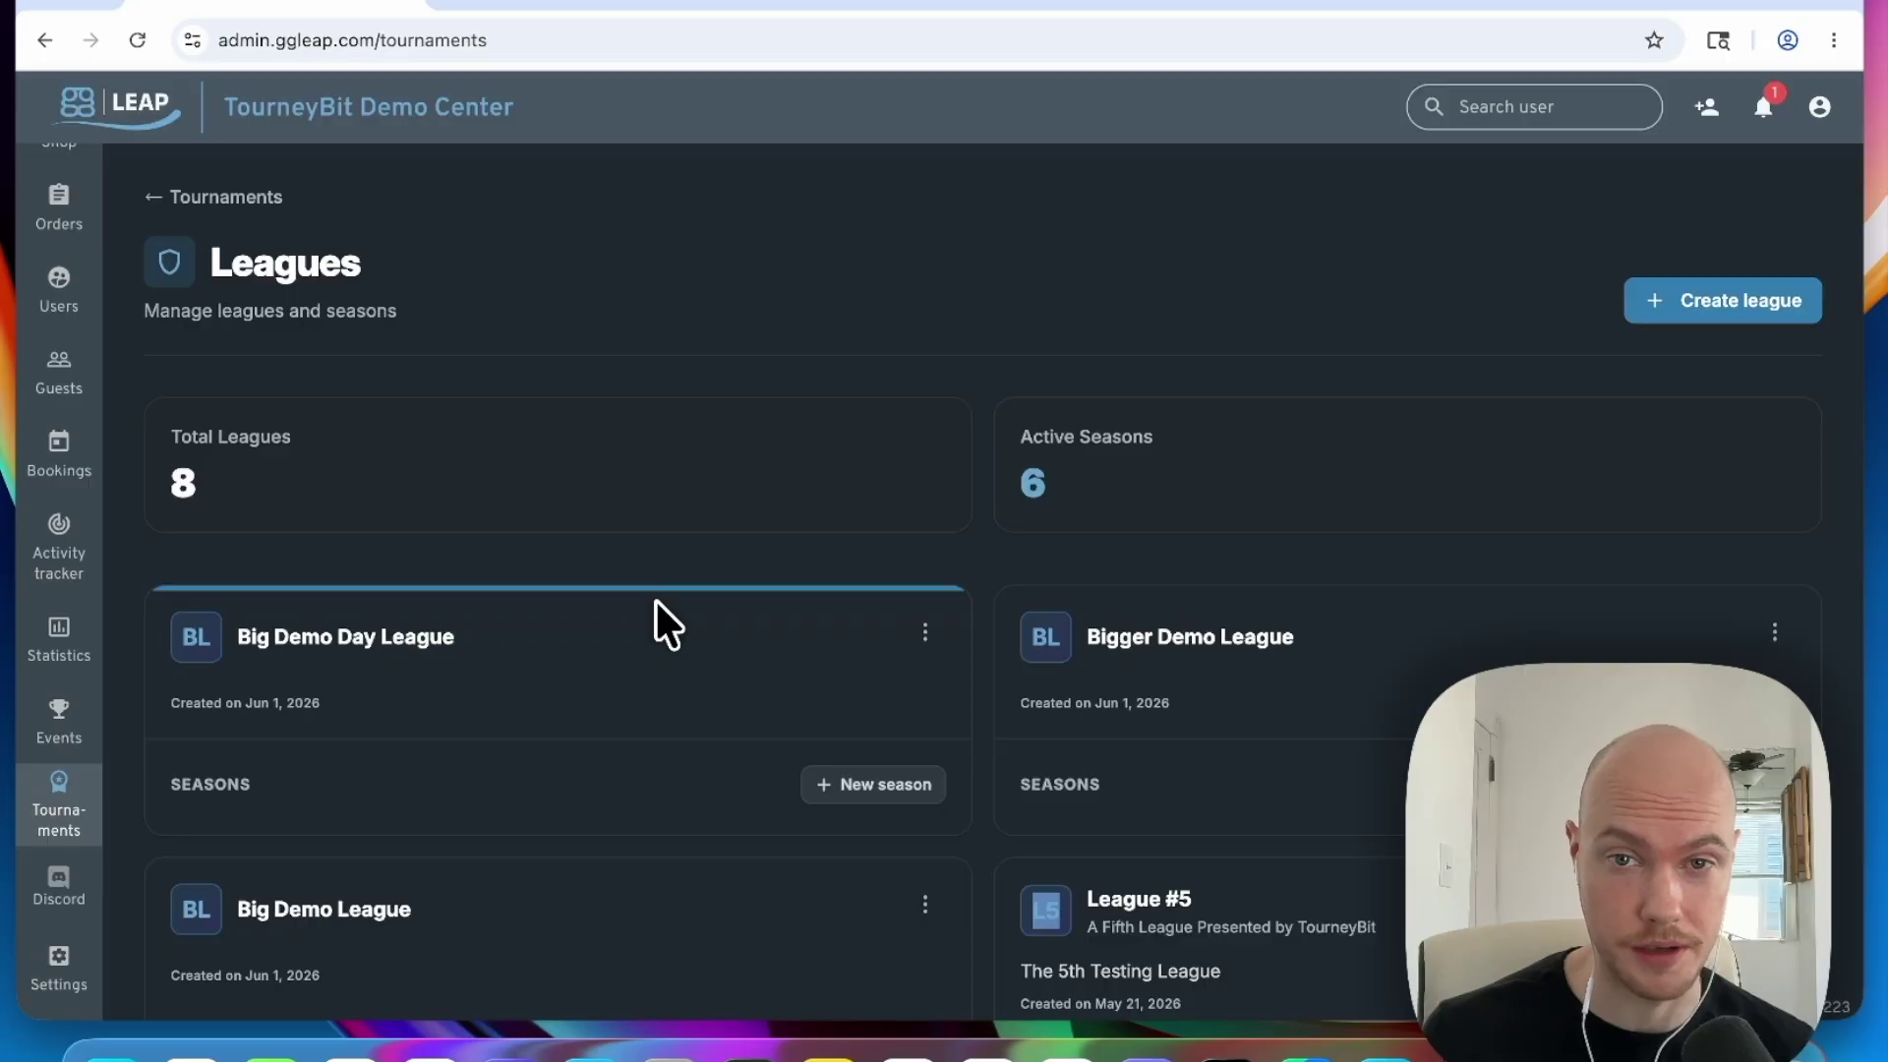
Step: Open the form for creating a new league and cancel it without entering anything
left_click(1668, 307)
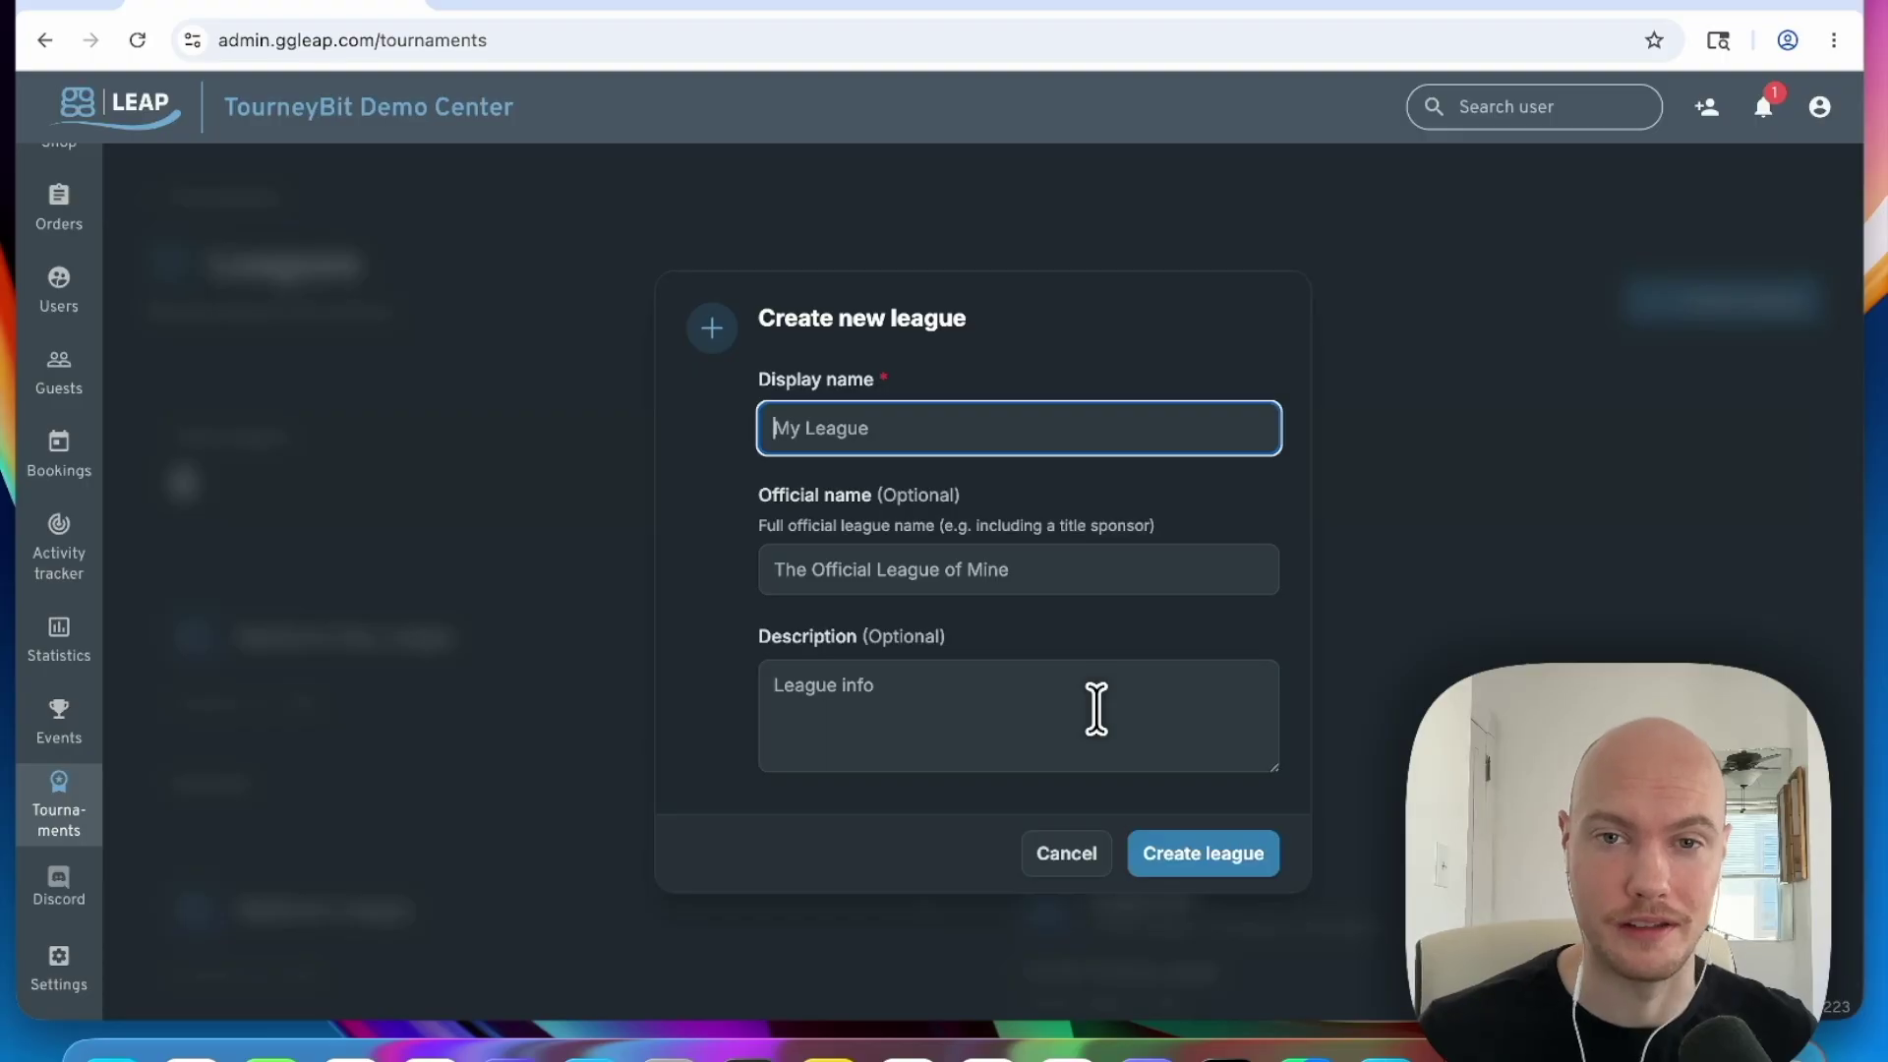
left_click(1073, 854)
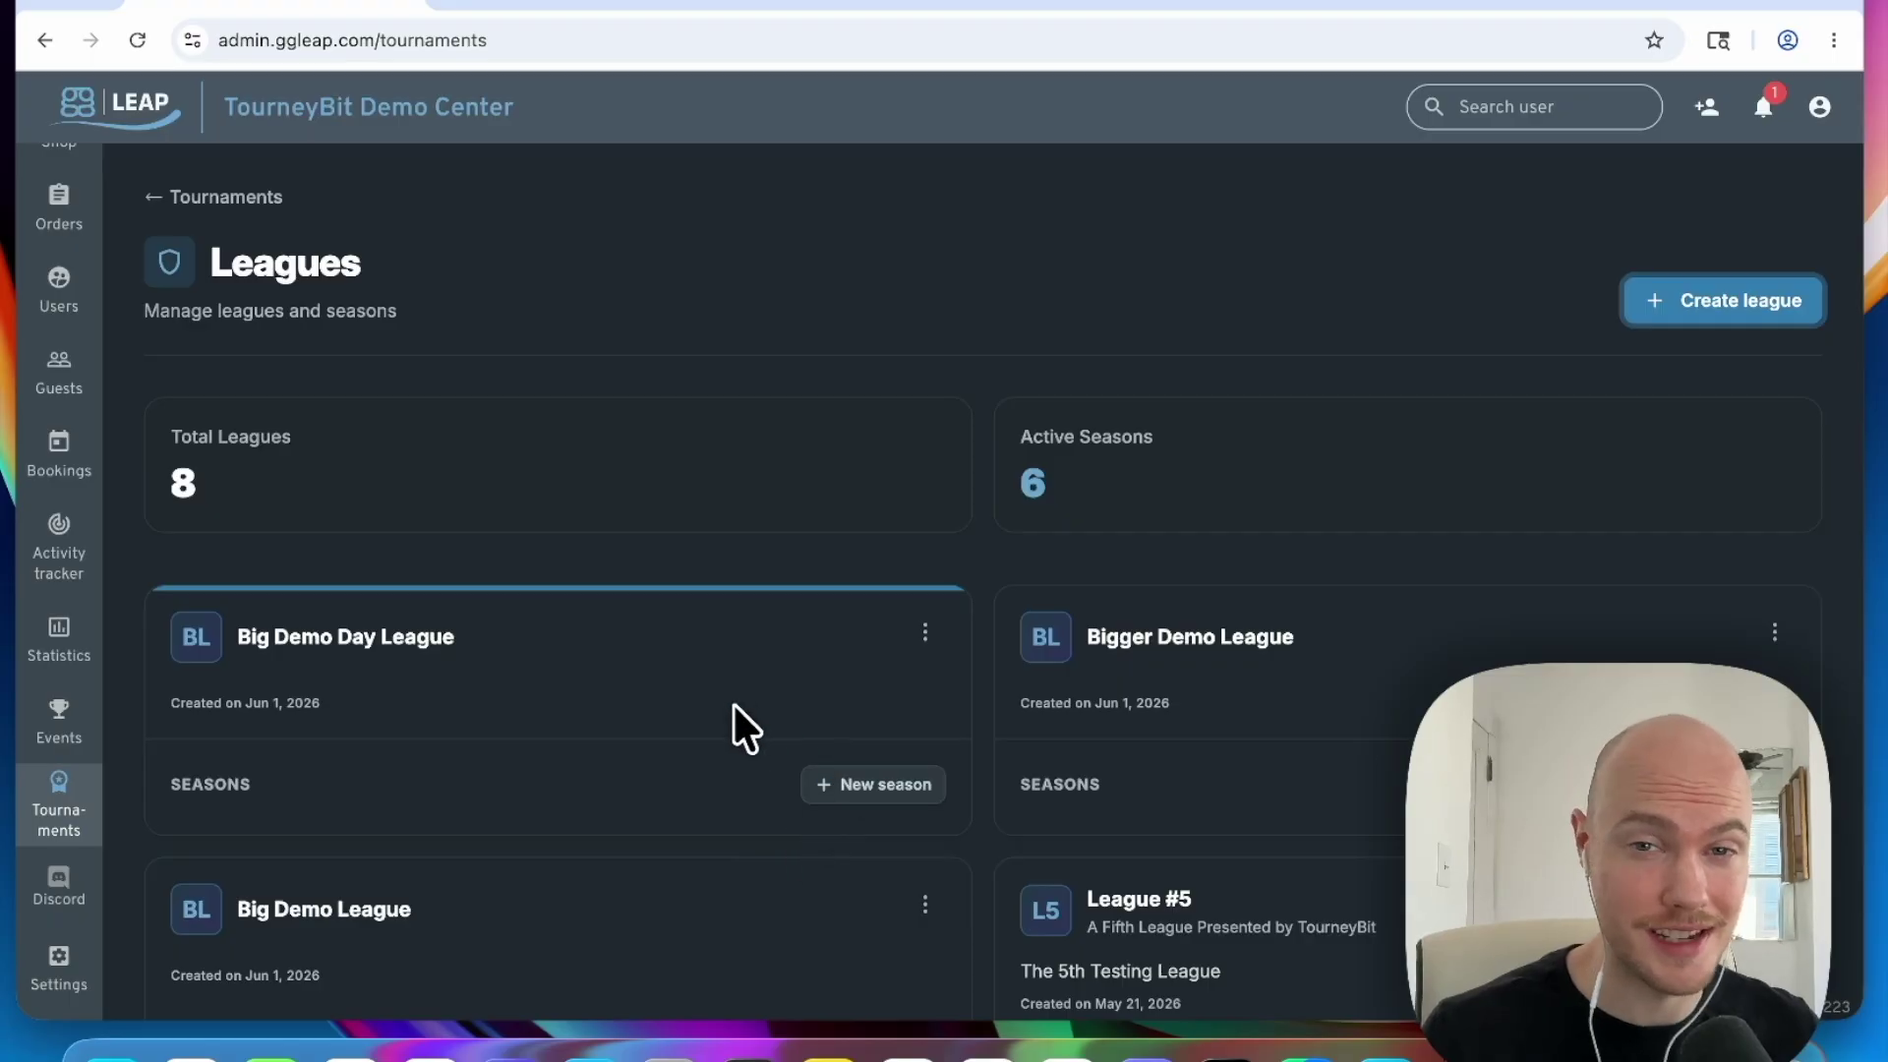
Step: Start a new season in Big Demo Day League and set its display name to "New Season"
left_click(852, 787)
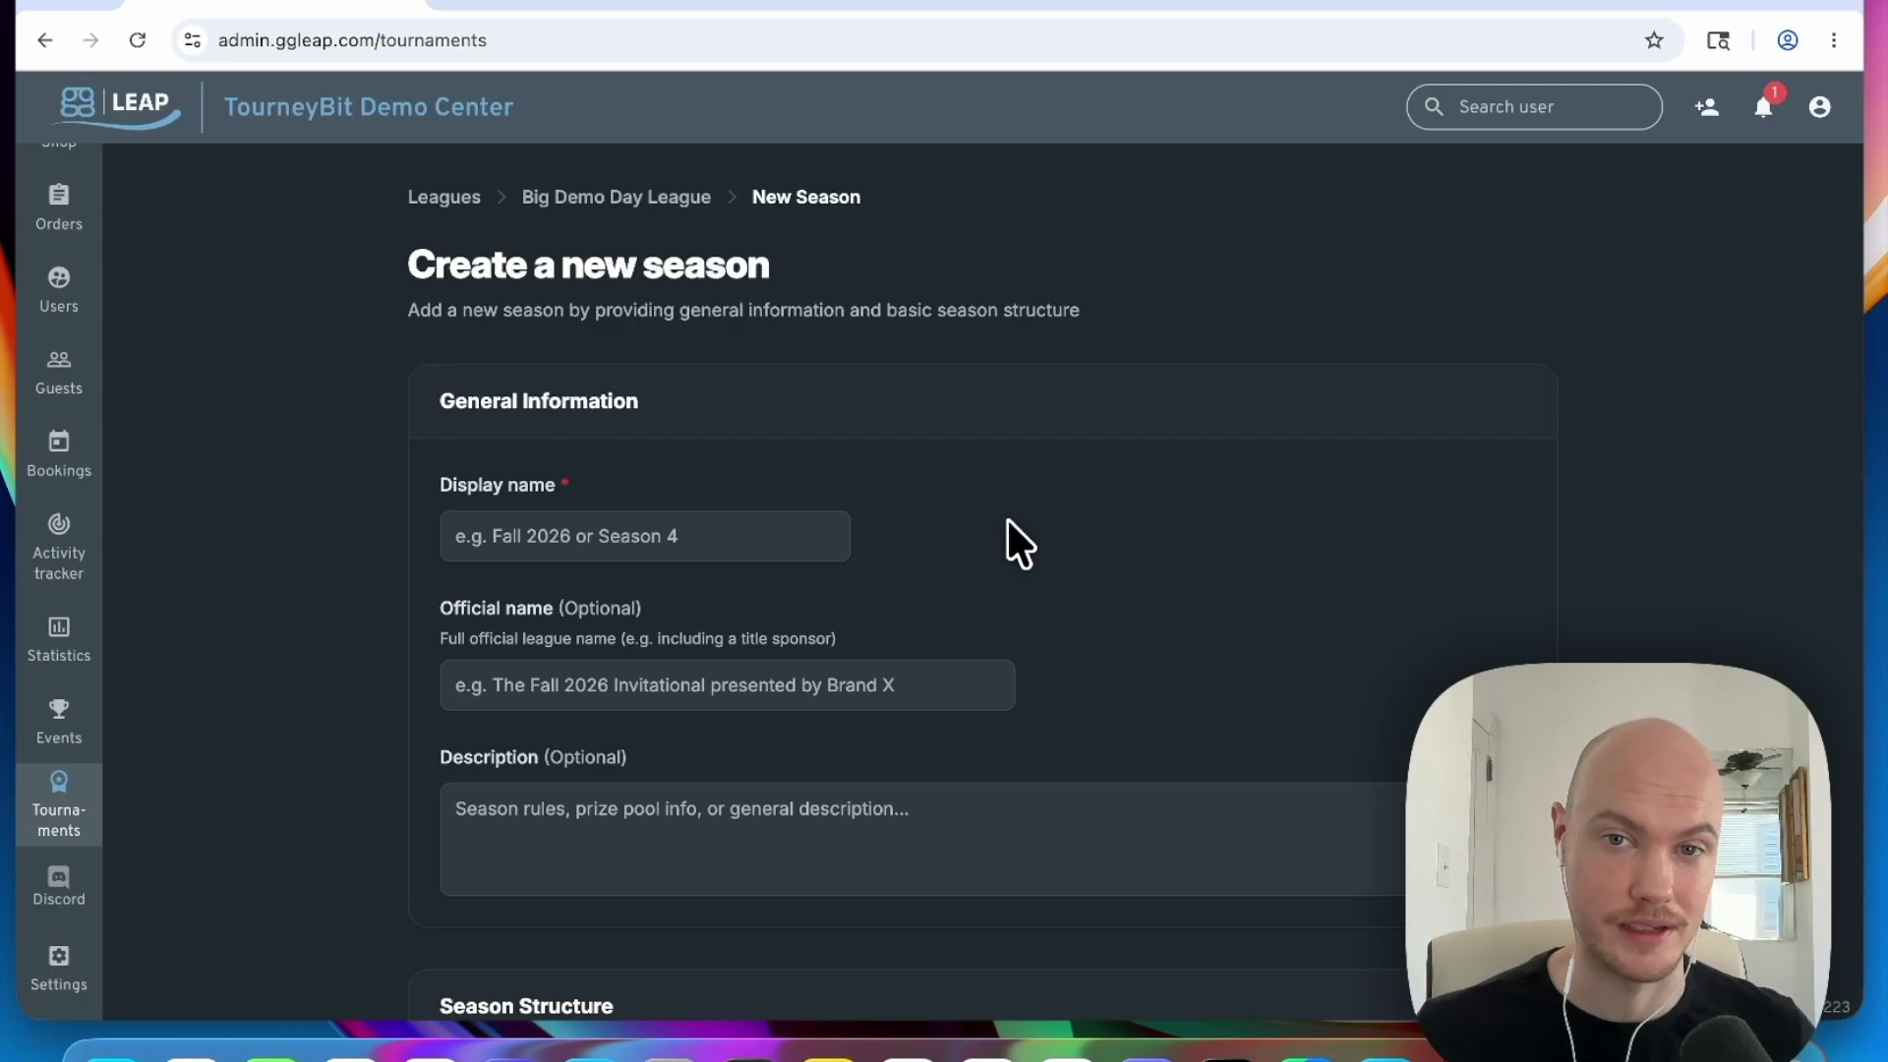
left_click(686, 541)
type("New Season")
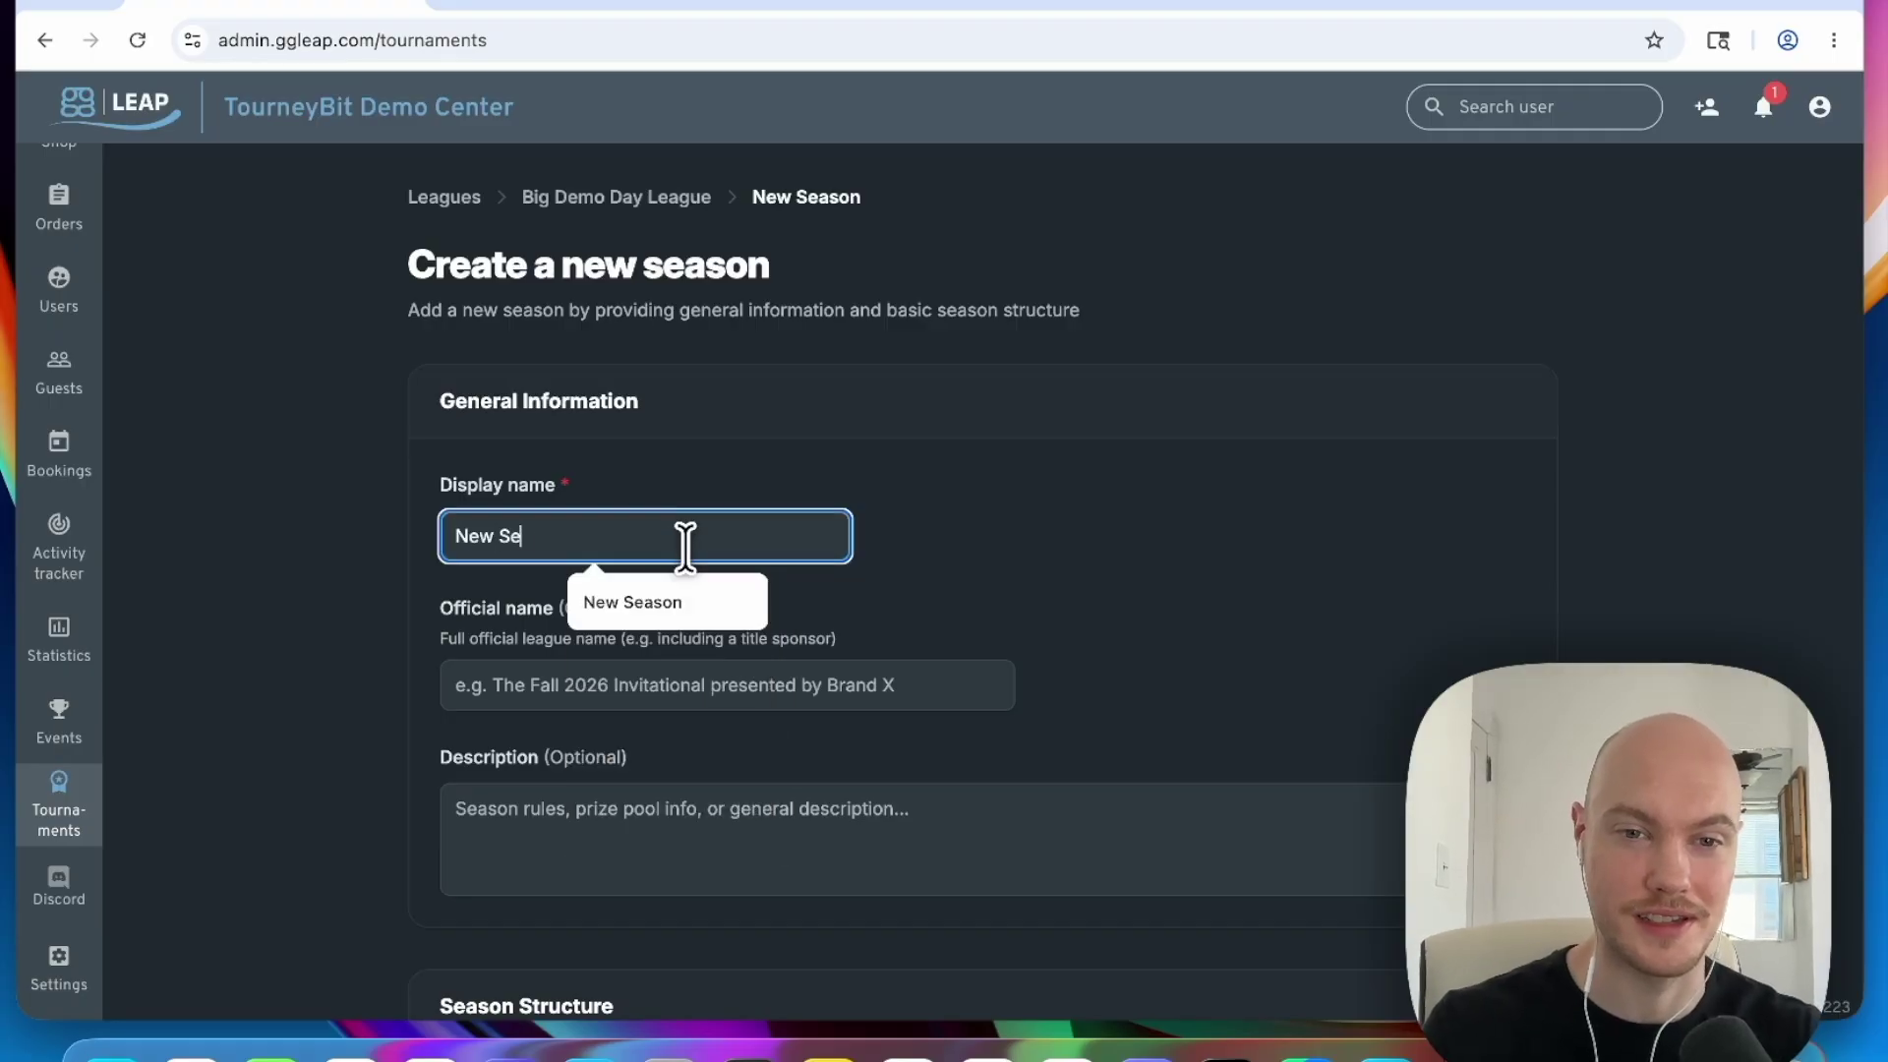
Step: Set the regular season format to Double round-robin
scroll(854, 497, "down", 5)
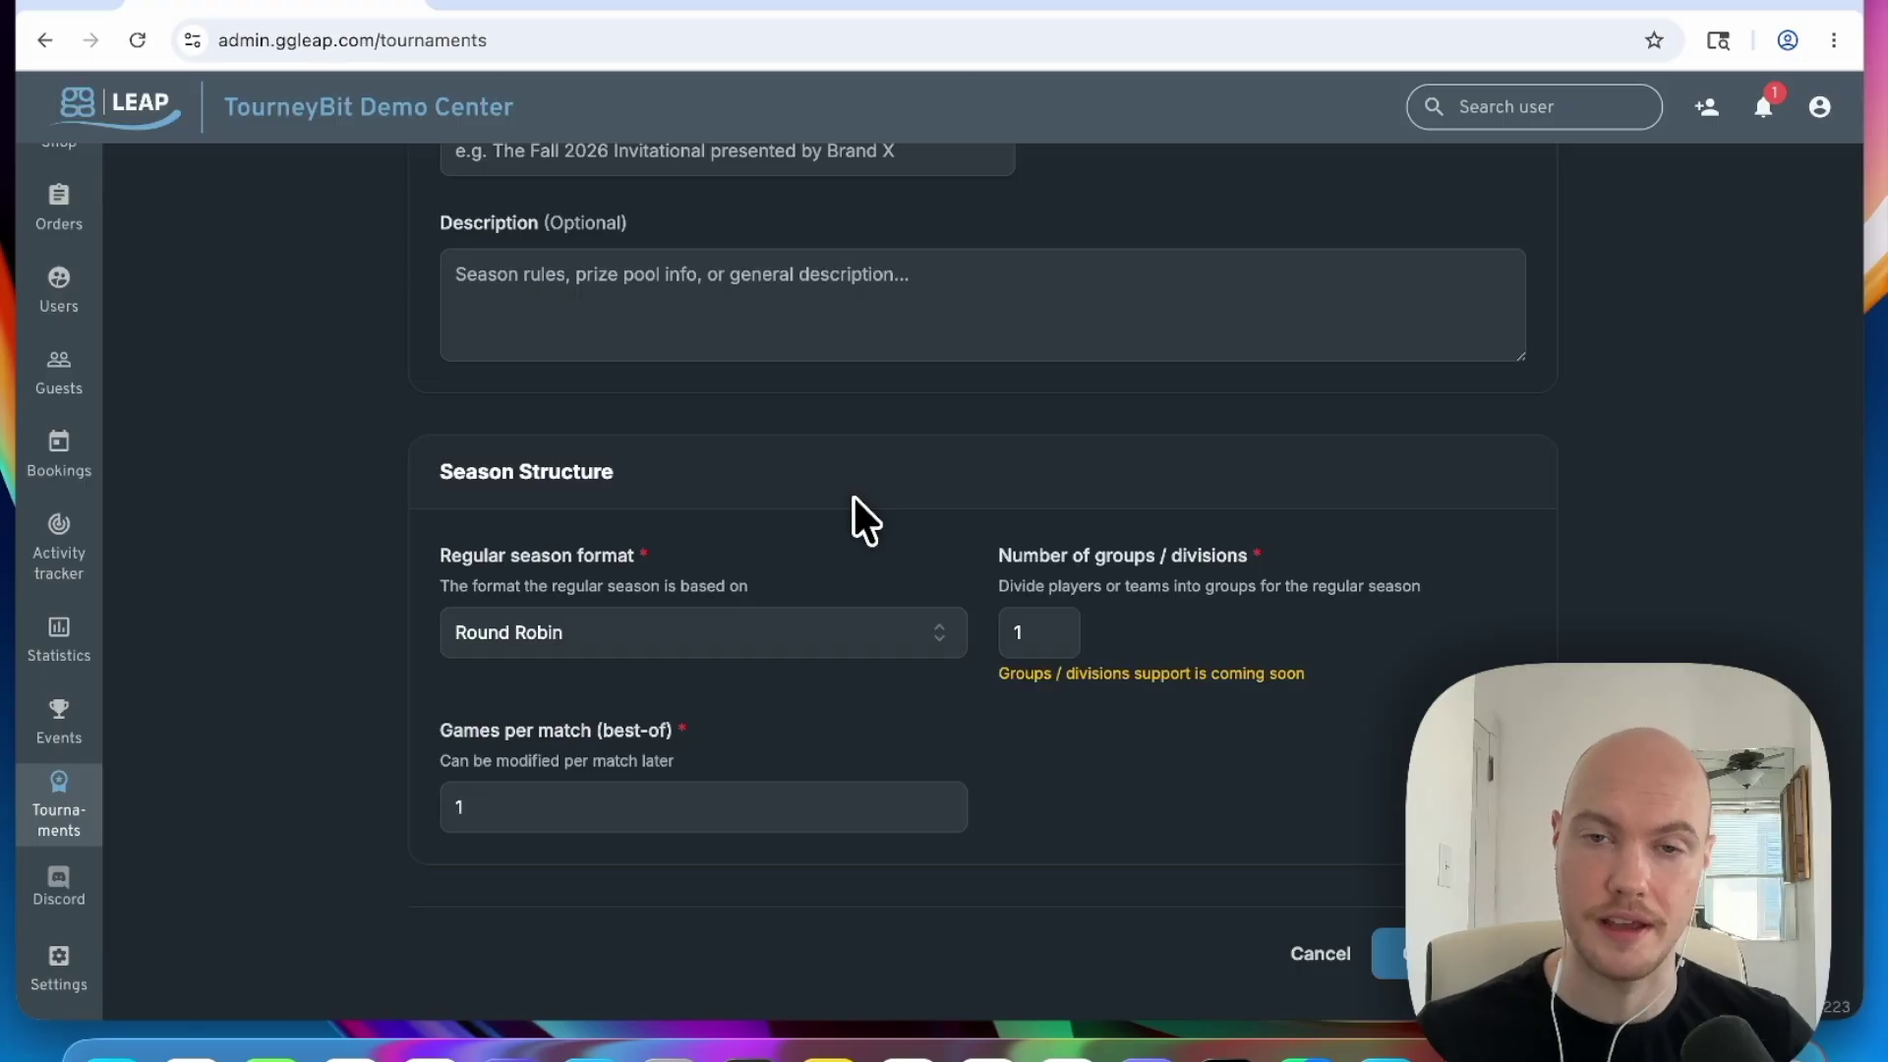
left_click(722, 625)
left_click(764, 623)
key("Down")
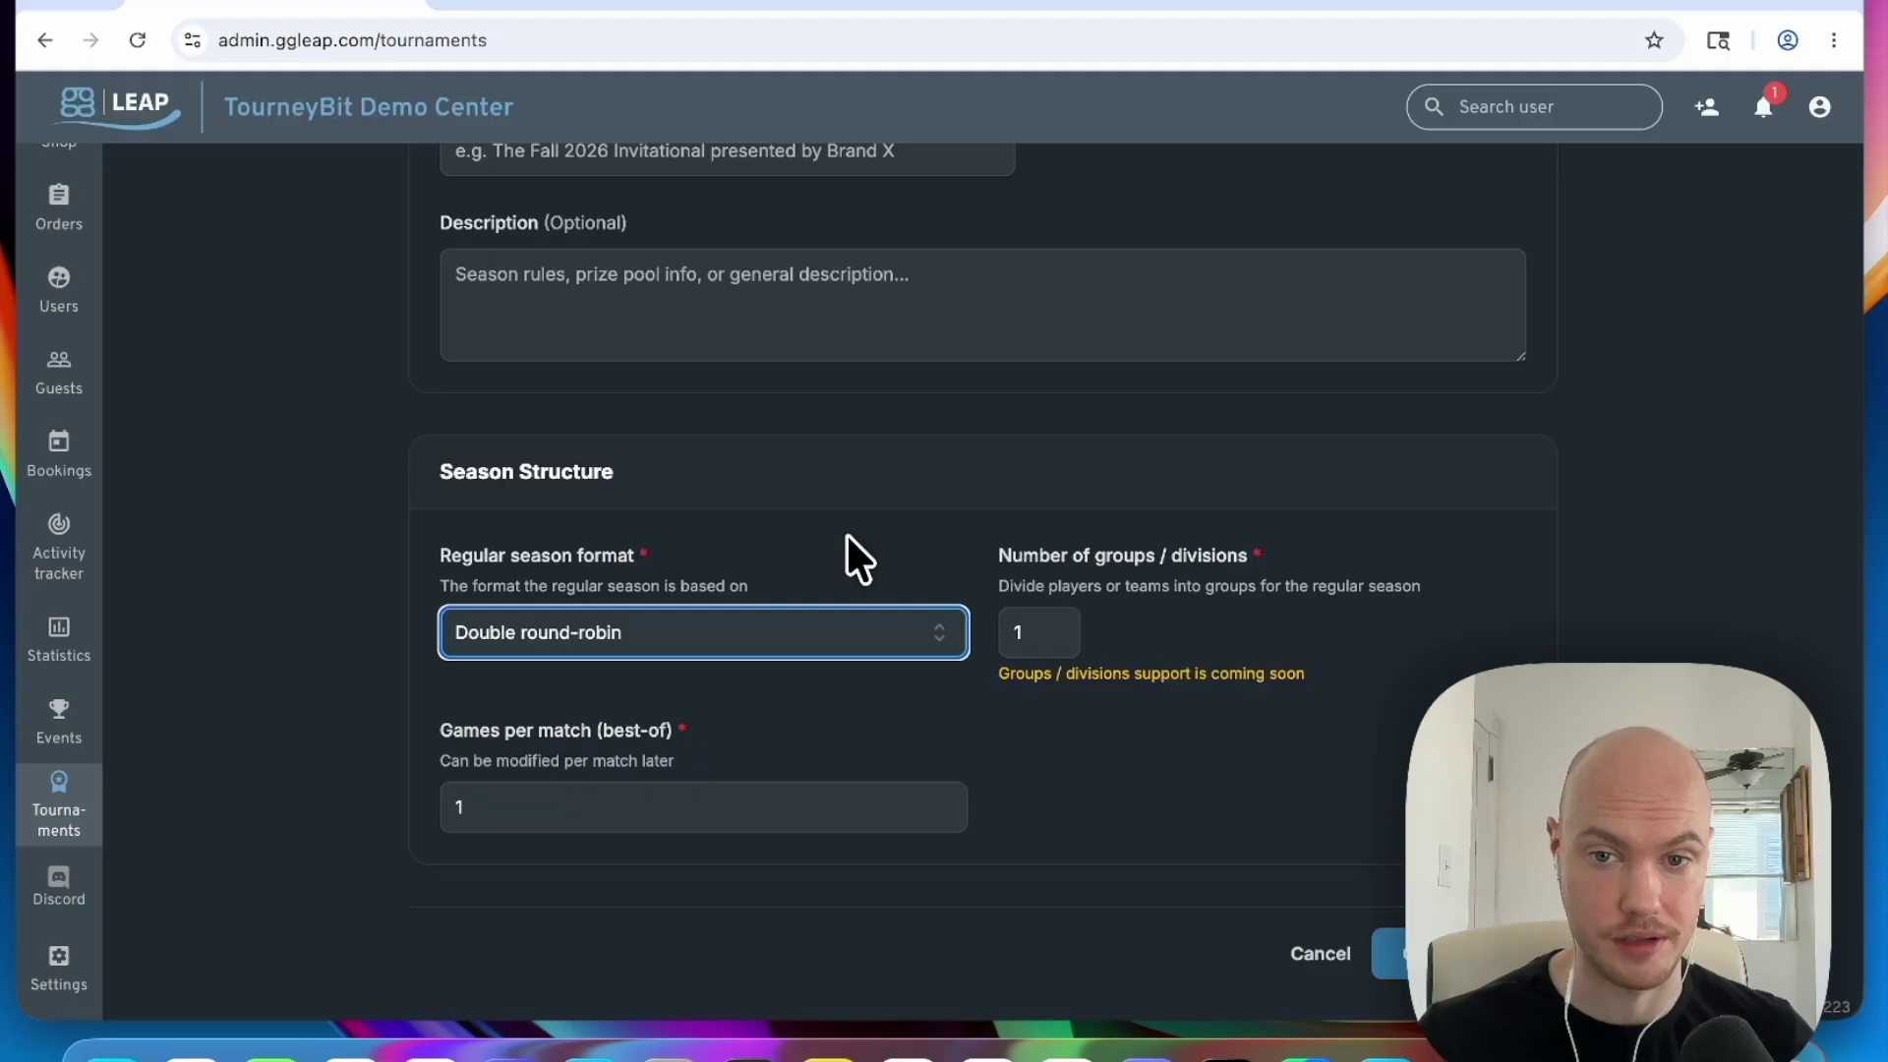
left_click(1076, 787)
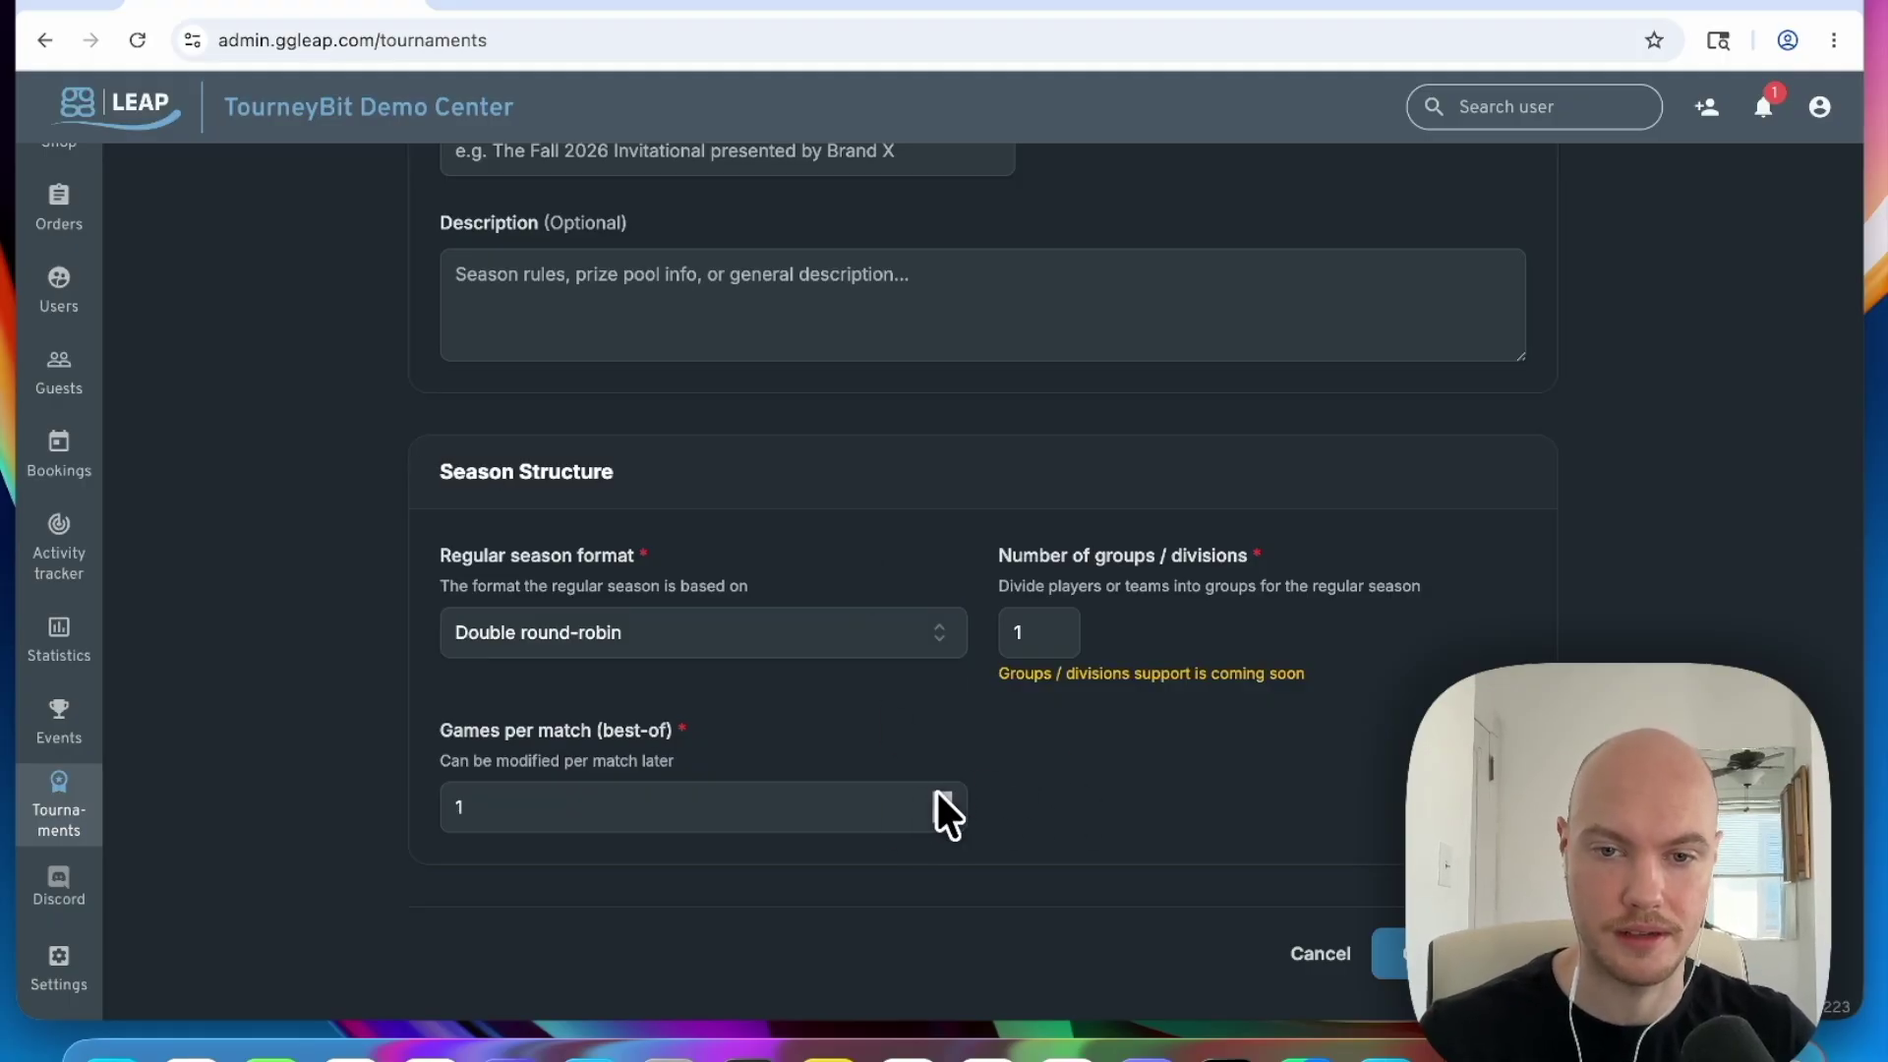
Step: Set the games per match (best-of) to 3 and create the season
left_click(939, 796)
left_click(940, 796)
left_click(1041, 792)
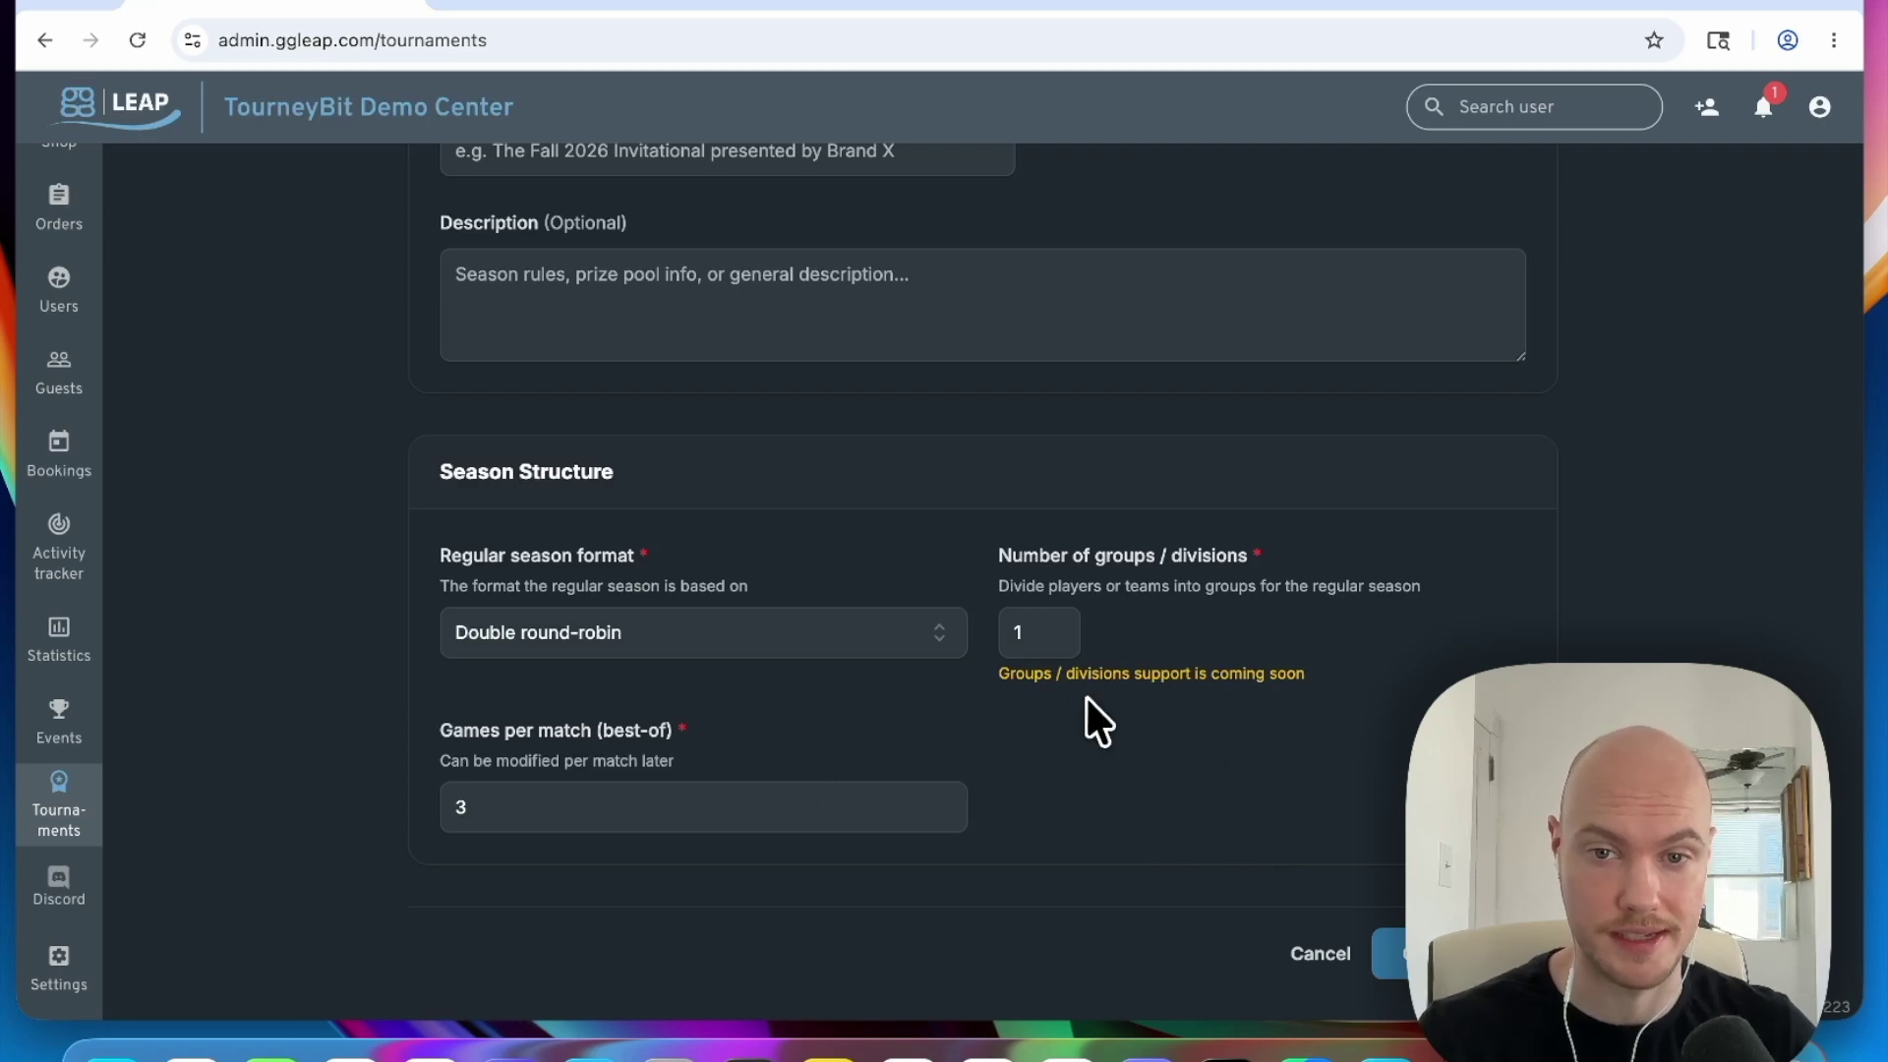
left_click(1445, 953)
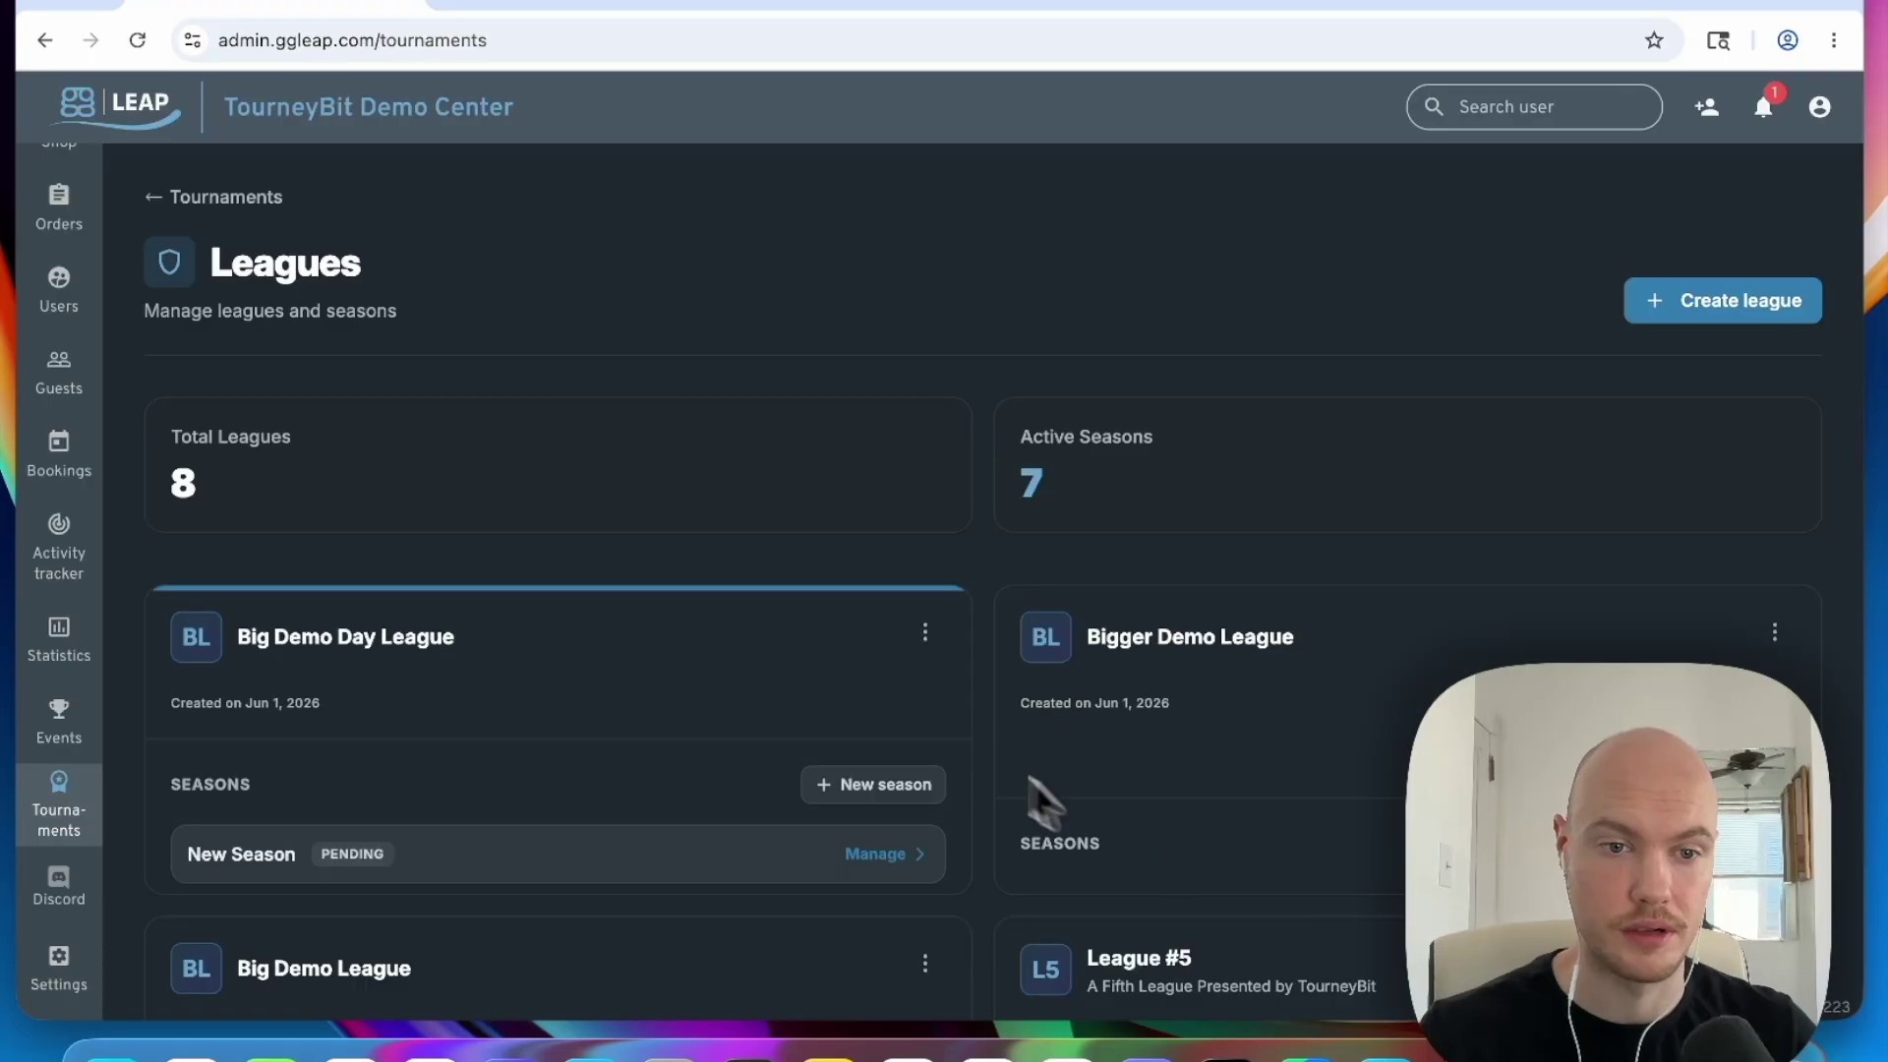
Step: Manage the new season of Big Demo Day League and enable its public registration form
left_click(890, 855)
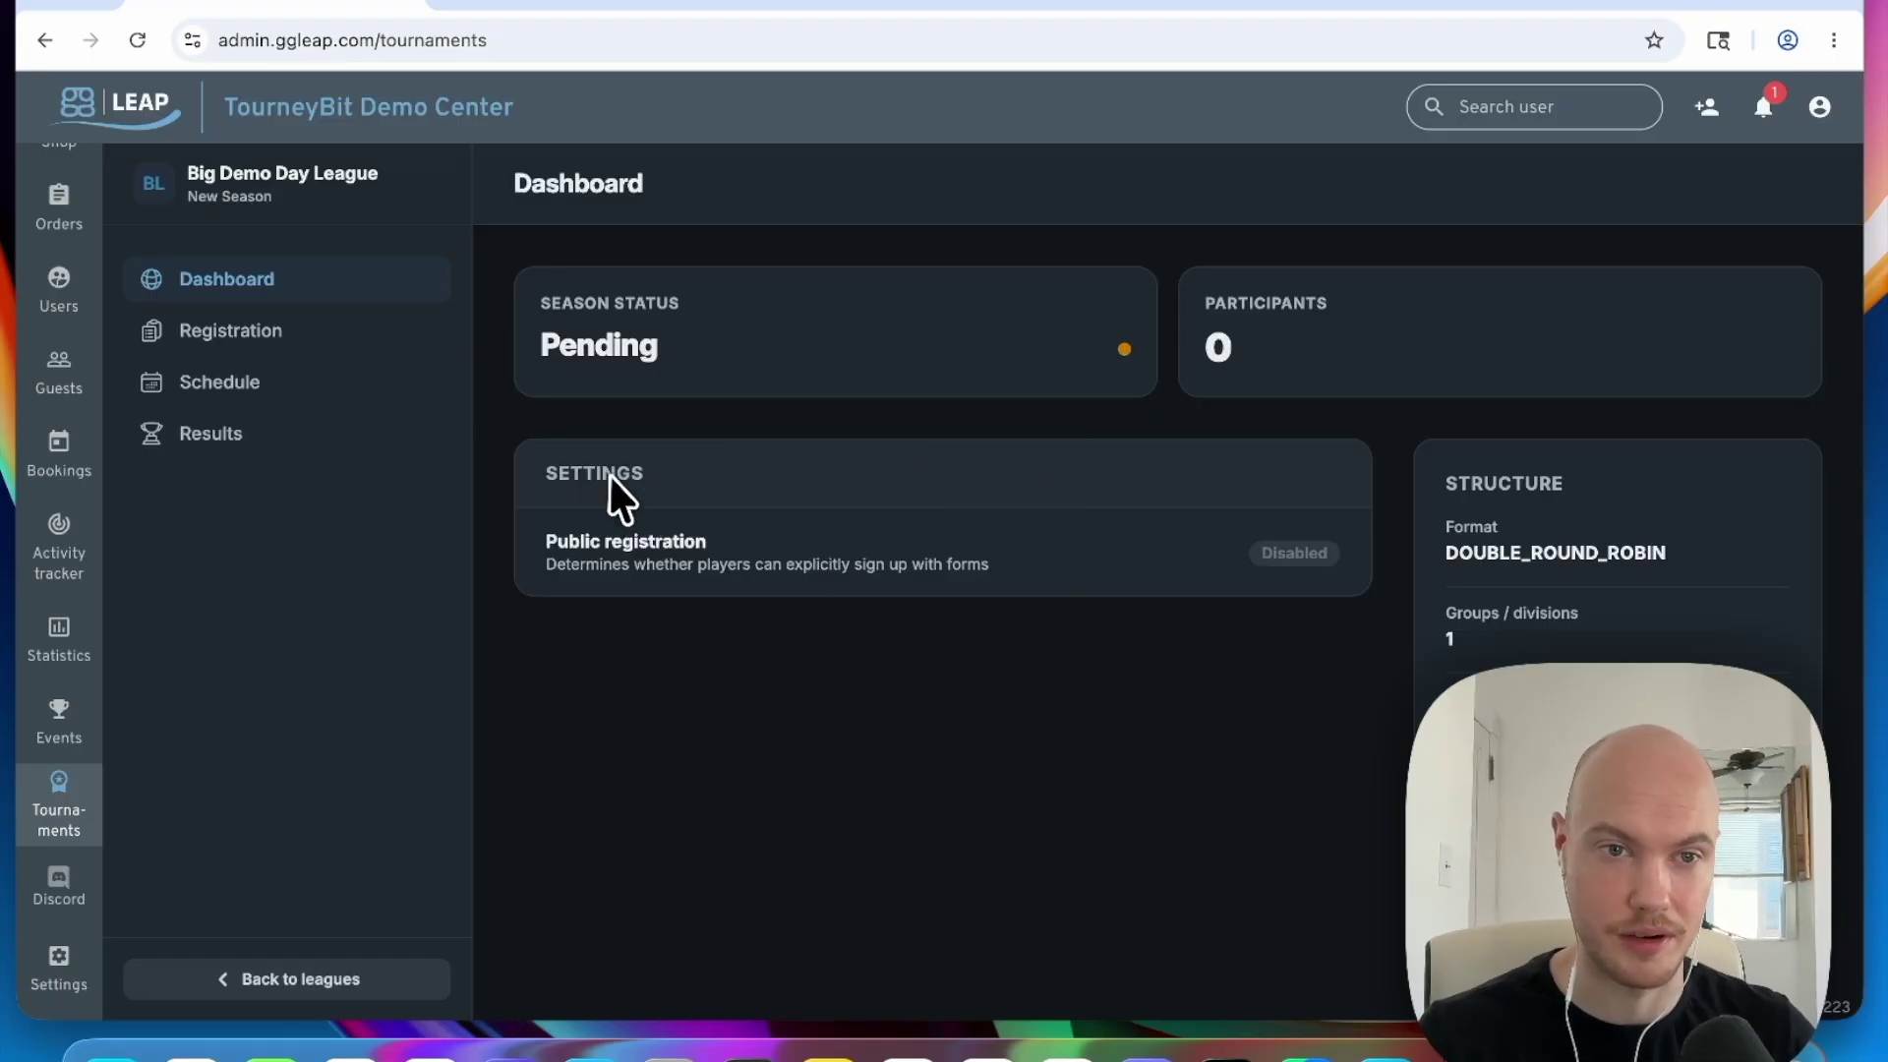
left_click(305, 339)
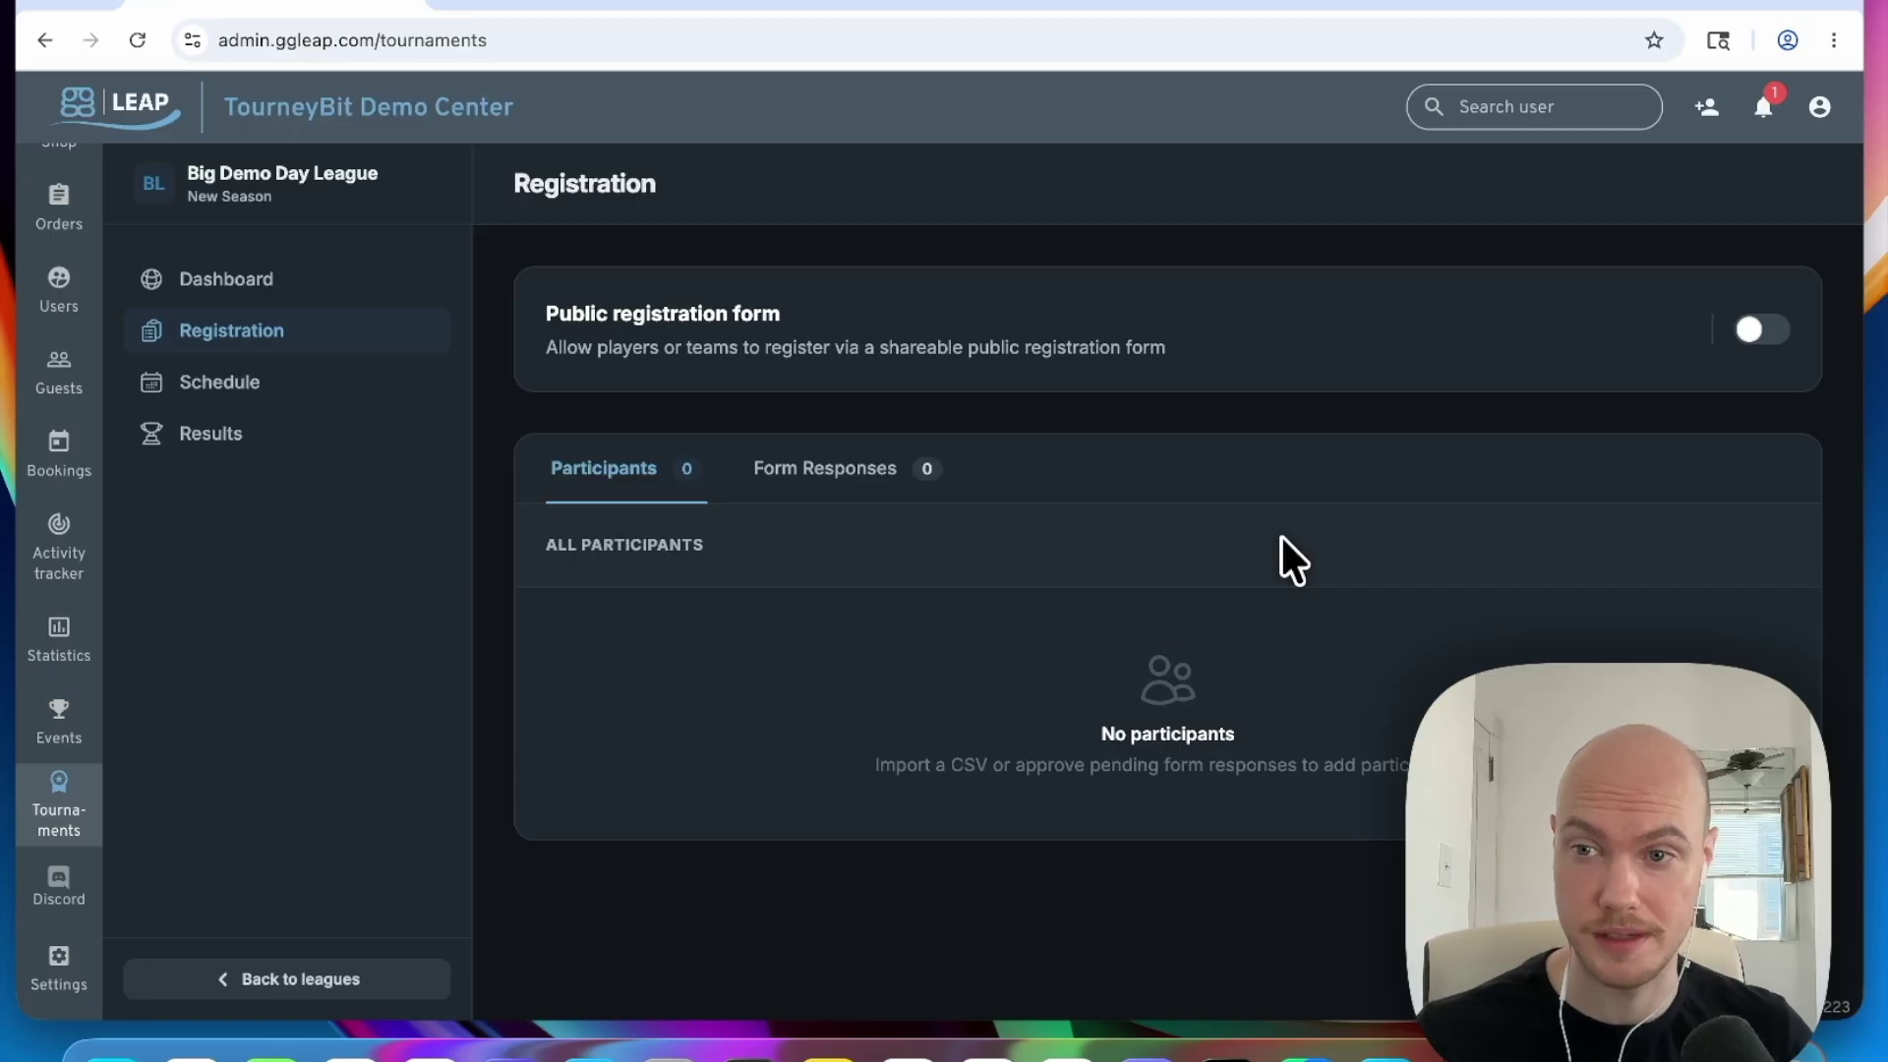
left_click(1766, 332)
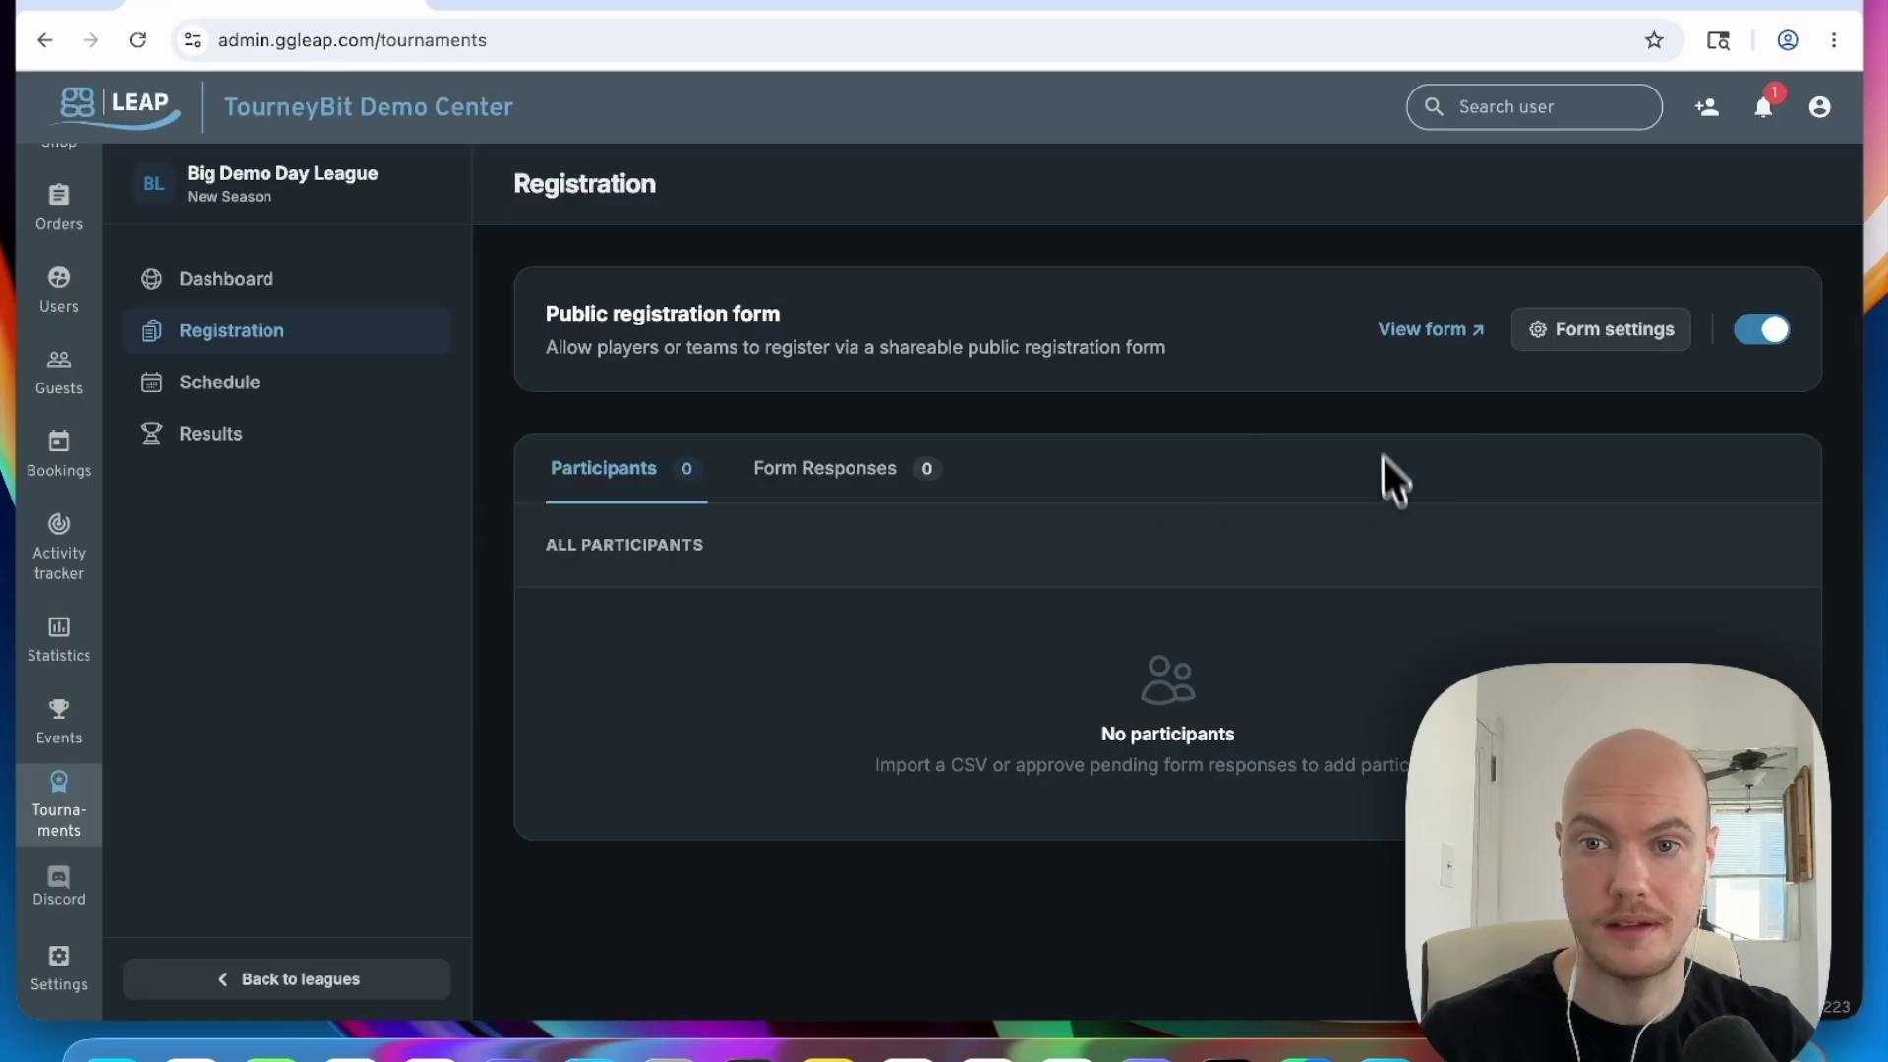
Step: In the registration form settings, add a custom data collection field labelled "T-Shirt Size"
left_click(1432, 328)
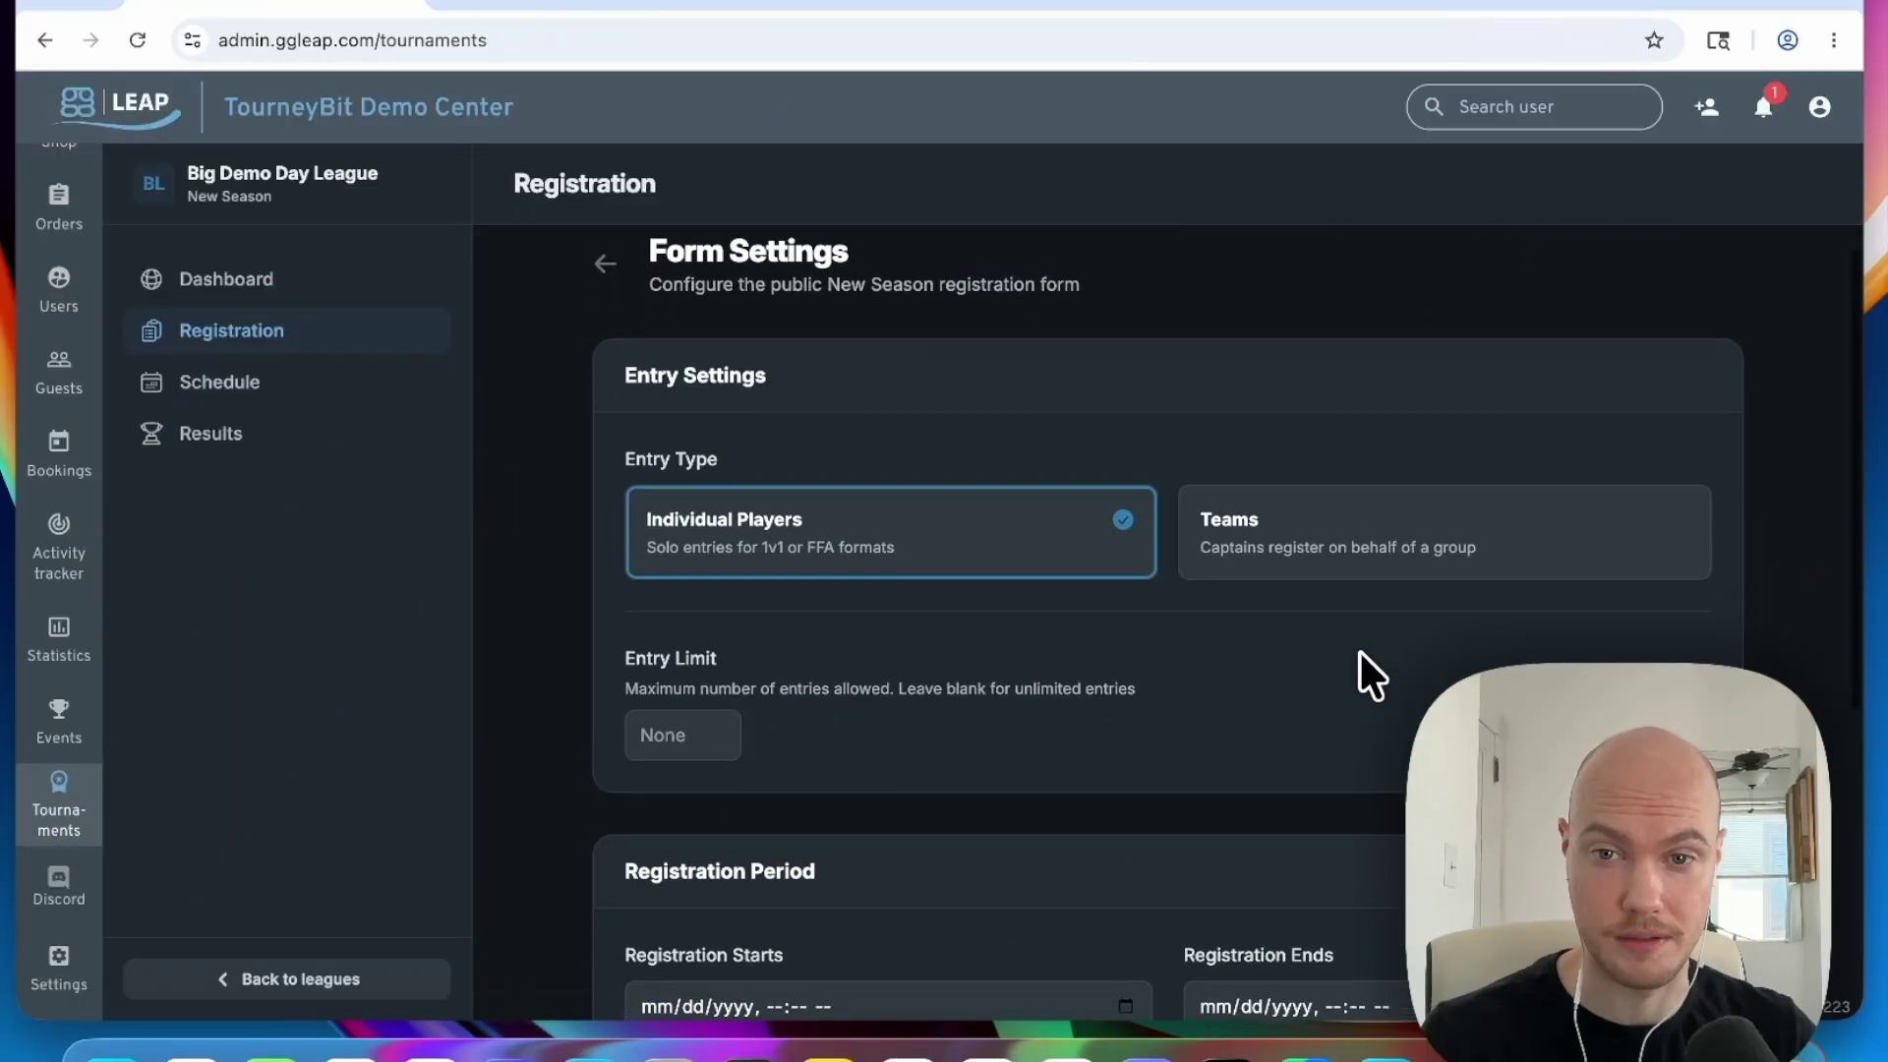
scroll(1358, 681, "down", 1)
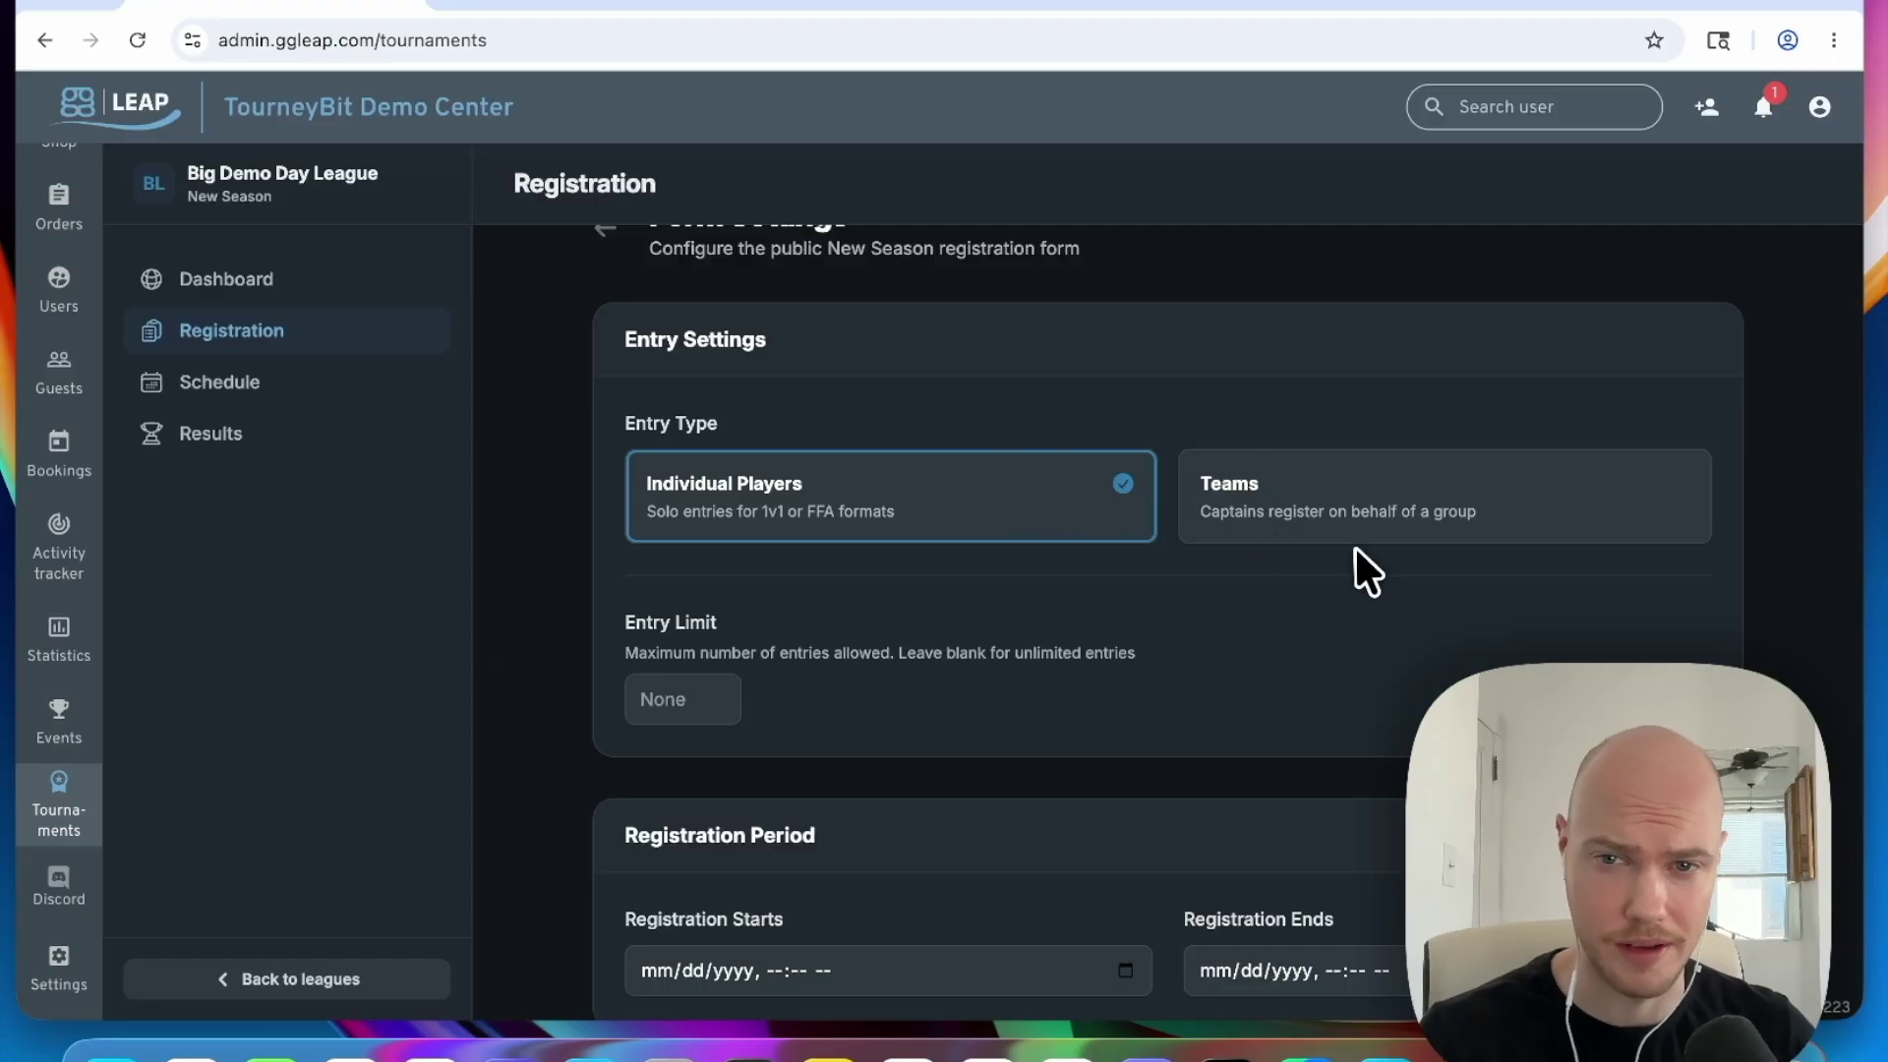
scroll(964, 605, "down", 3)
scroll(792, 688, "down", 4)
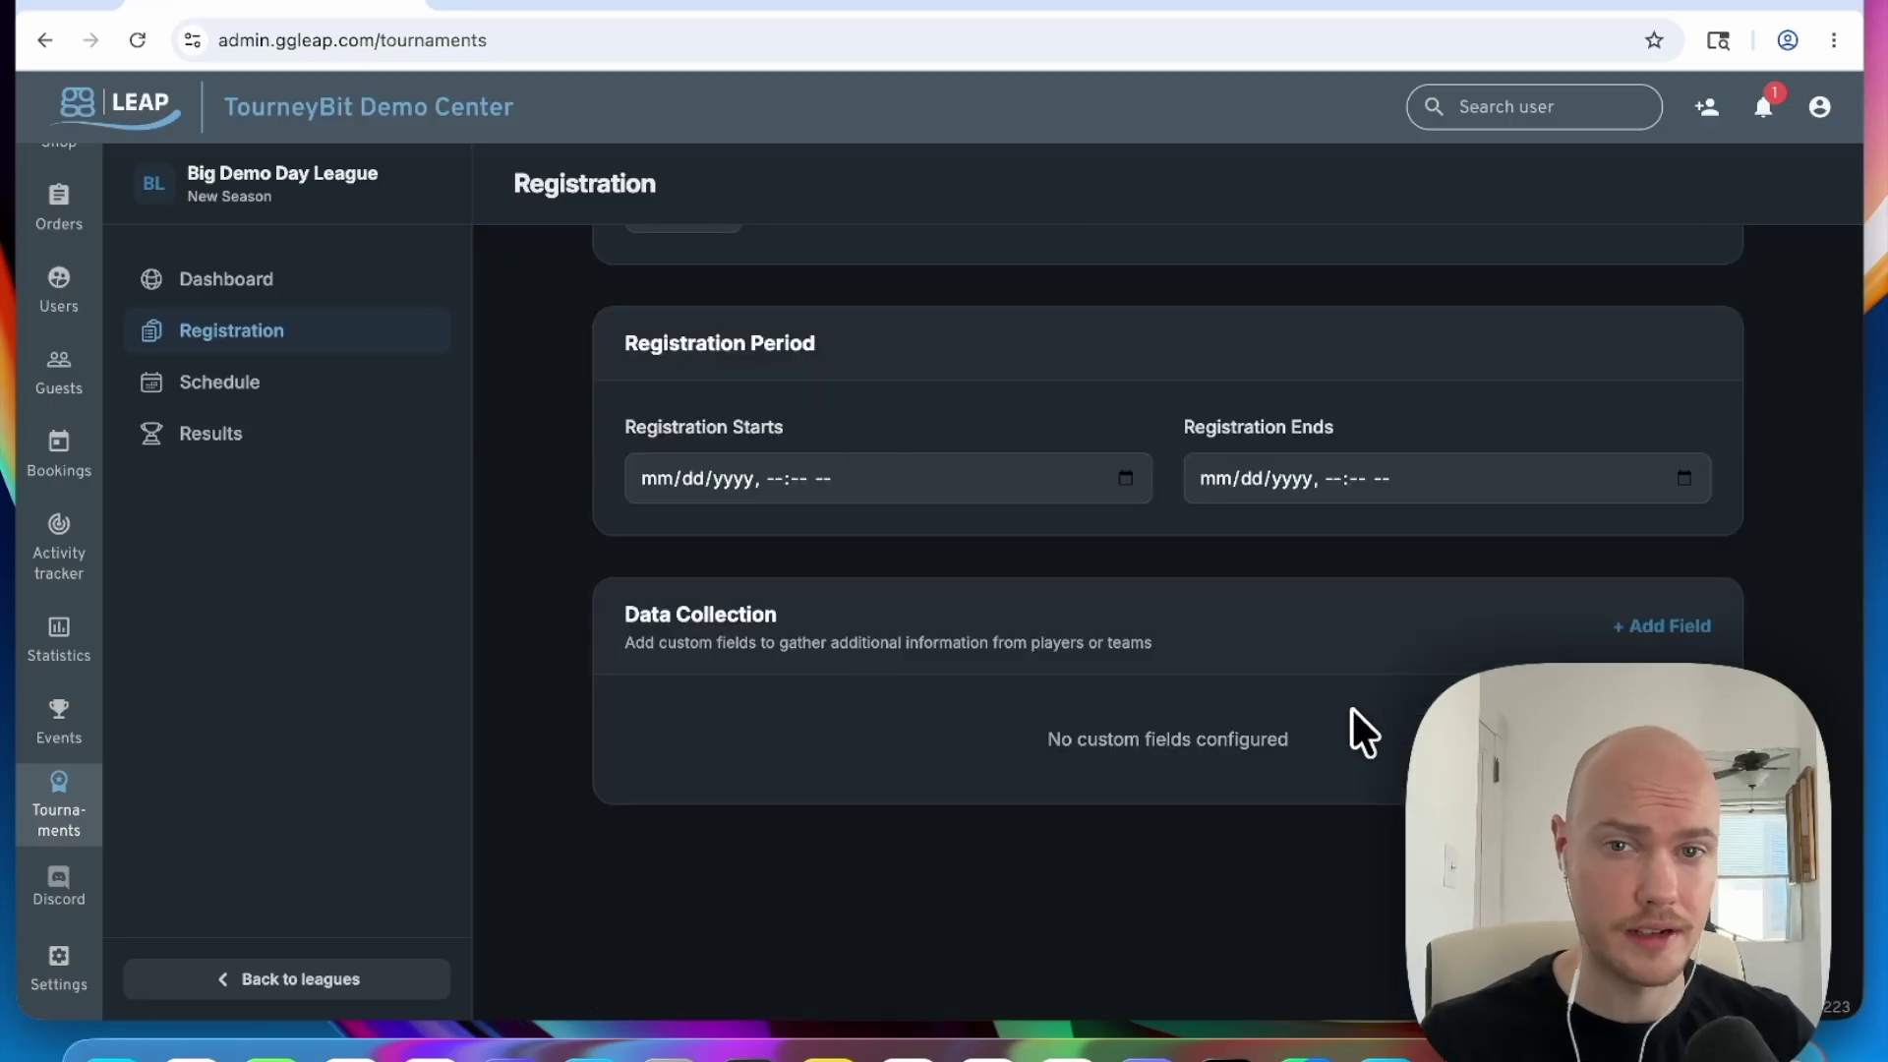
left_click(1659, 627)
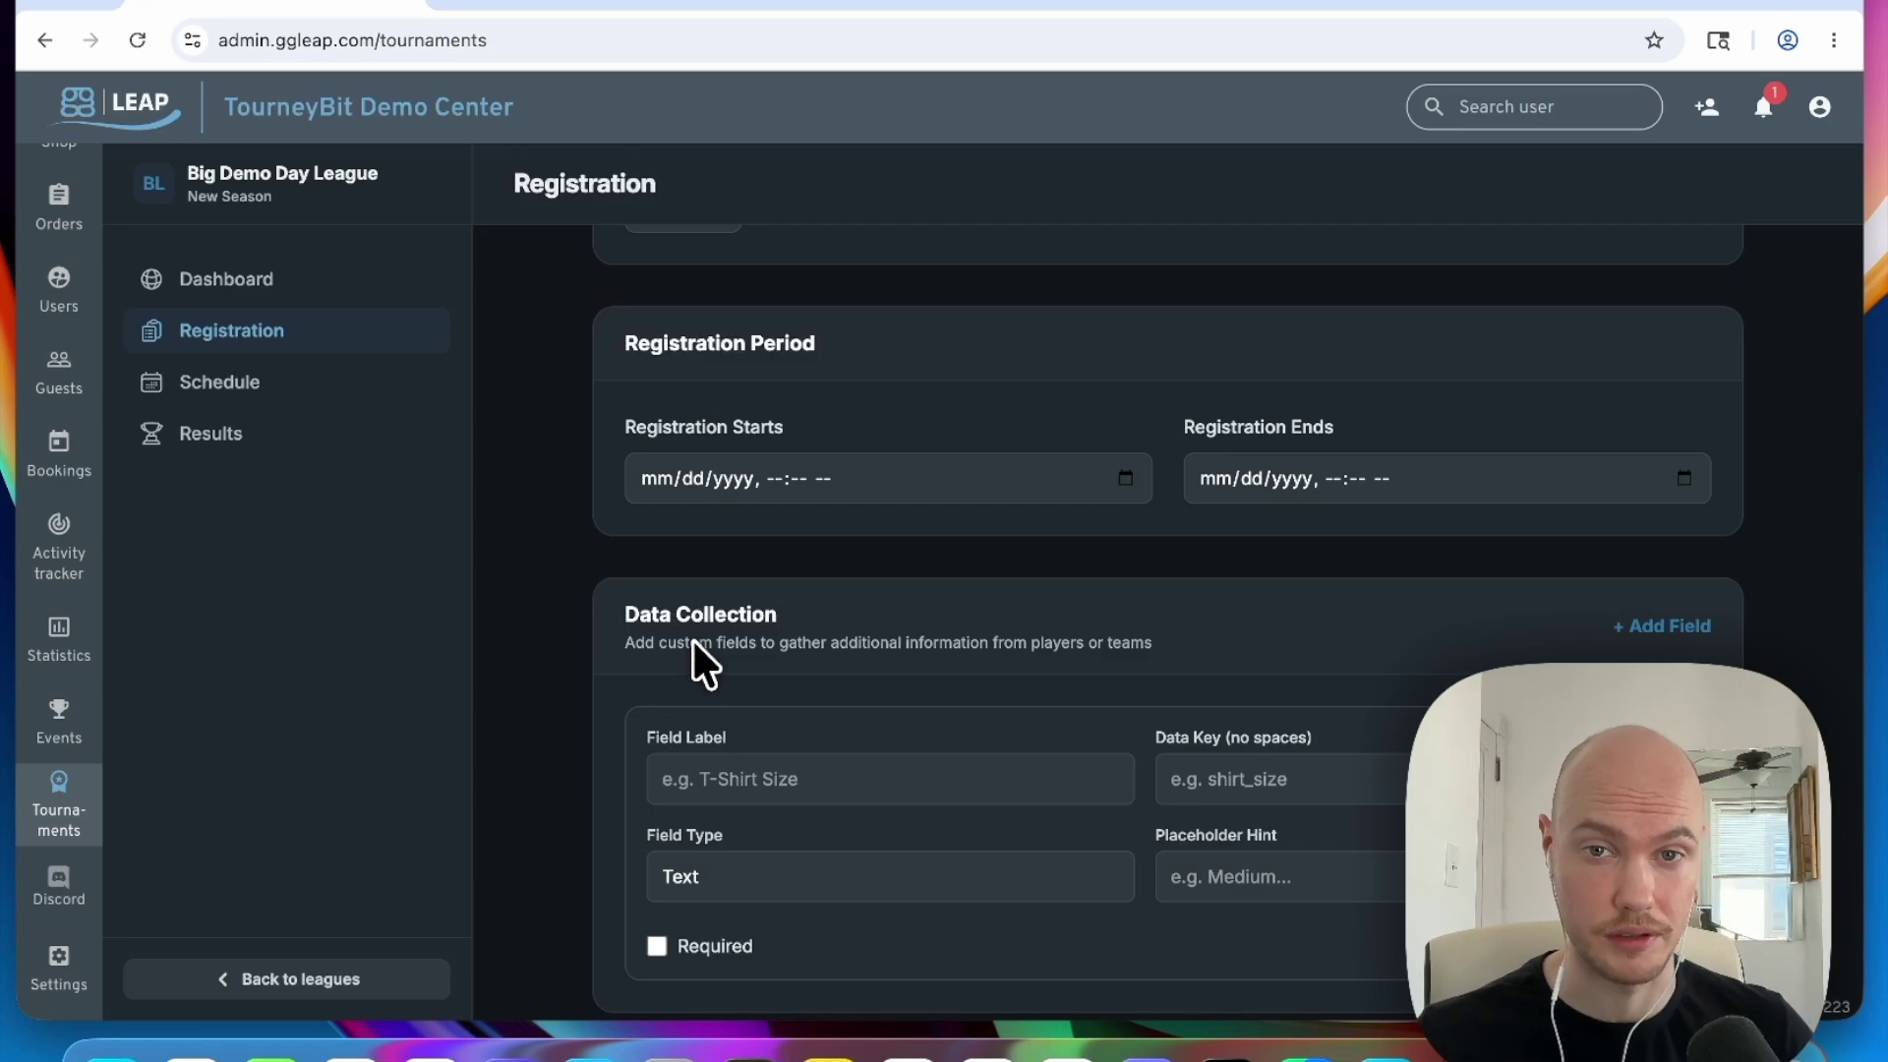
left_click(780, 758)
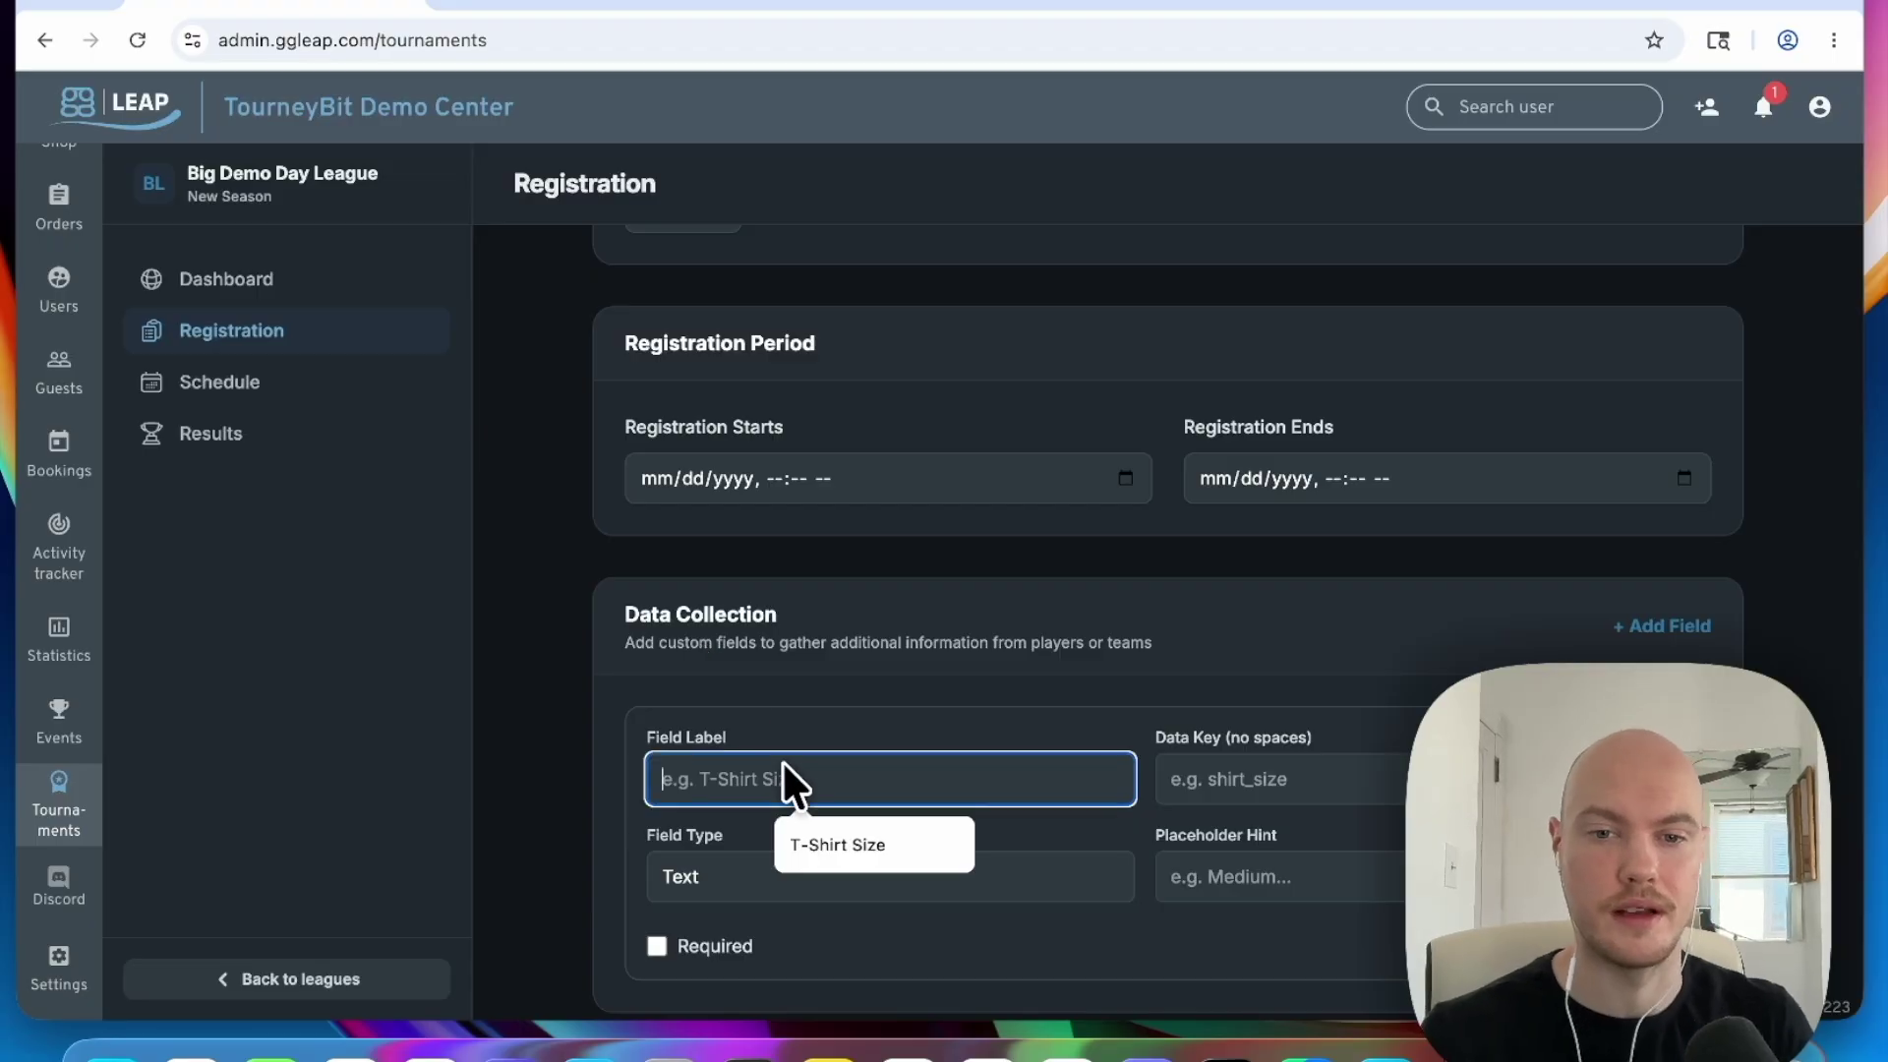
left_click(870, 847)
Step: Set the T-Shirt Size field's data key to "shirt_size"
left_click(1227, 776)
type("sjhirt")
key("BackSpace")
key("BackSpace")
key("BackSpace")
key("BackSpace")
key("BackSpace")
type("hirt_size")
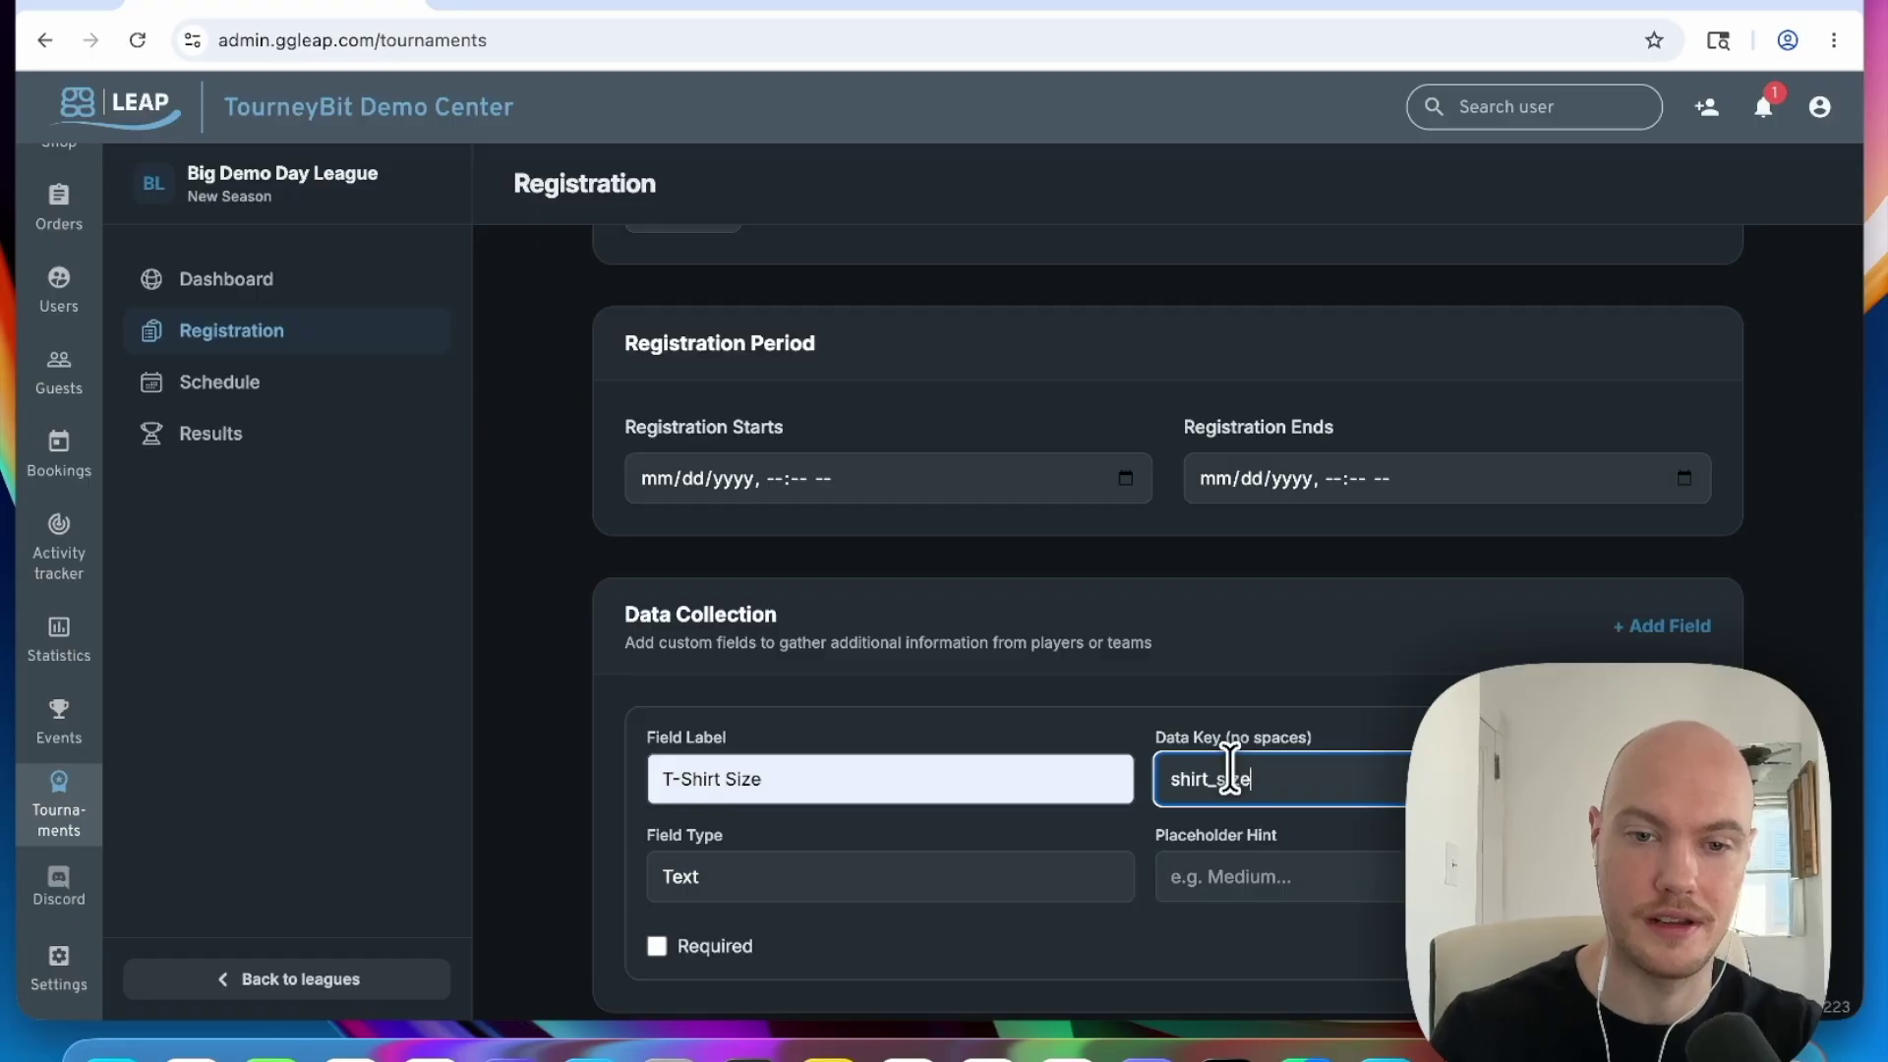
Step: Review the field type options but keep Text, set the placeholder hint to "Medium" and save the form settings
key("Tab")
scroll(801, 661, "down", 2)
left_click(806, 700)
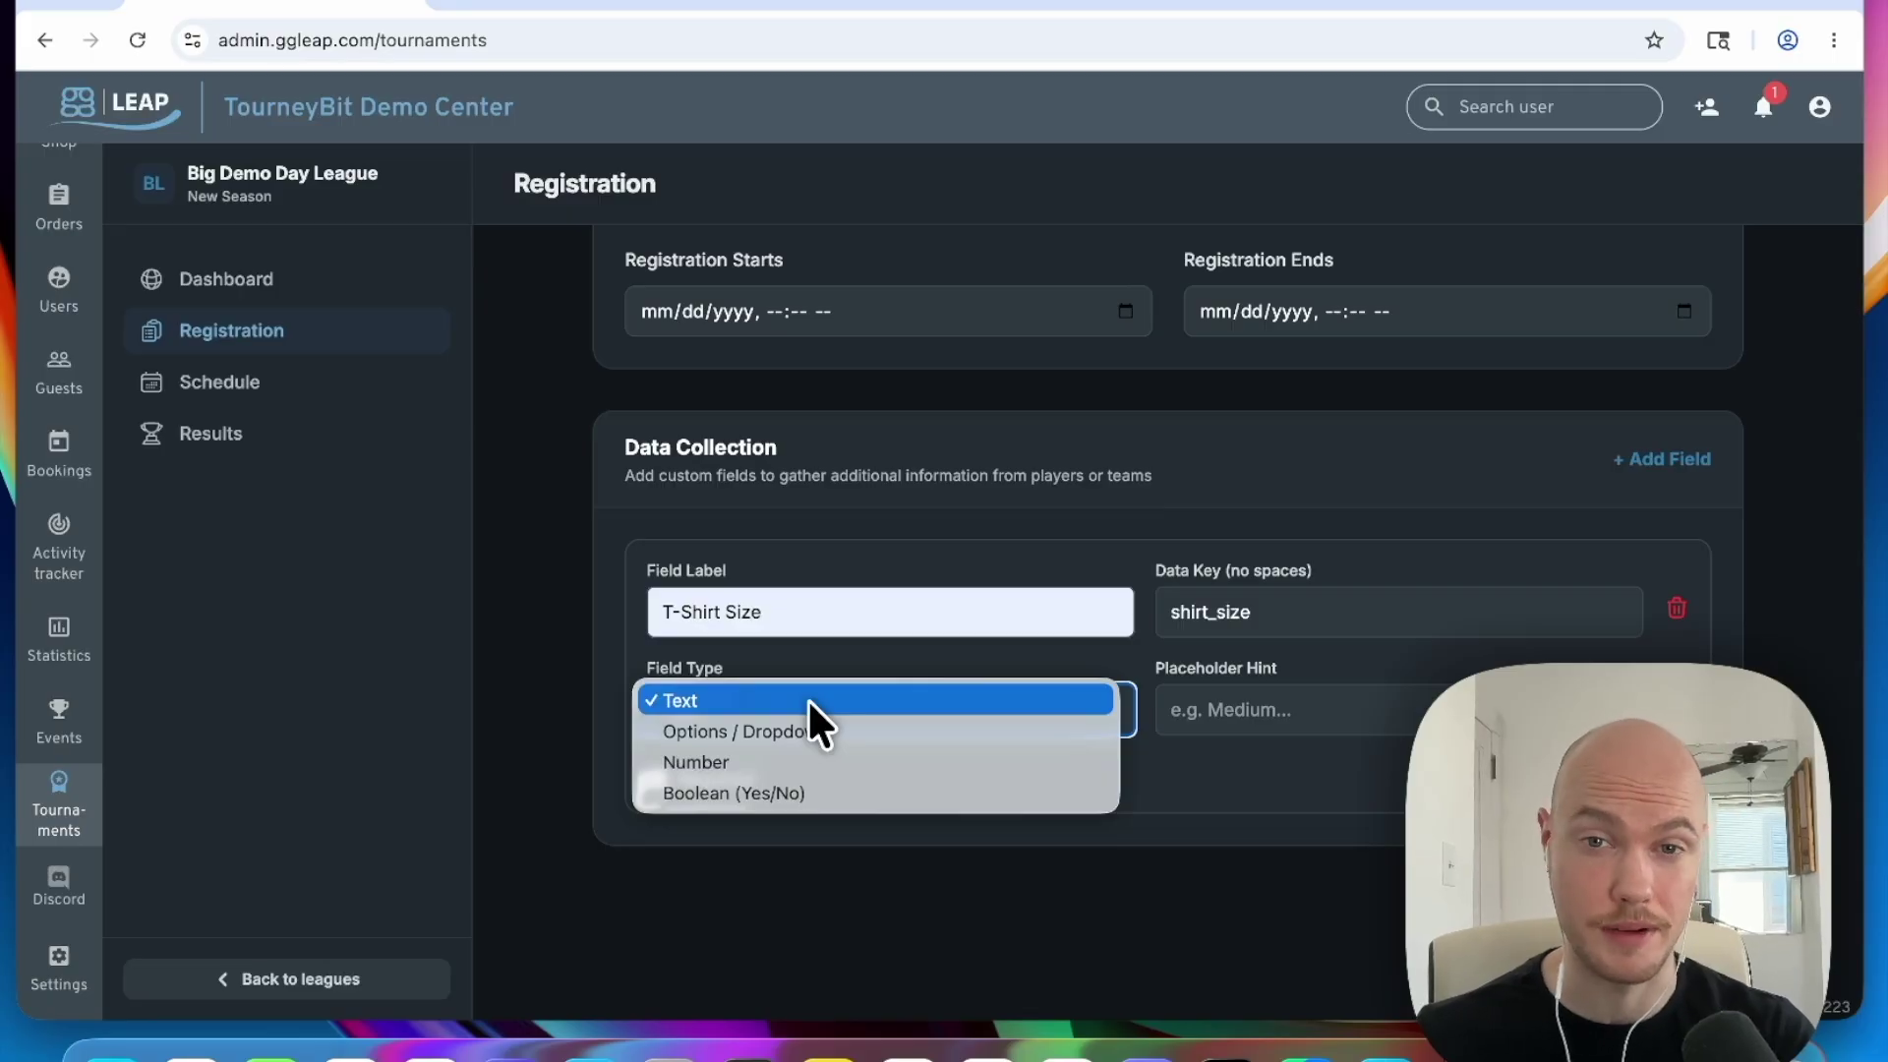
key("Down")
key("Down")
key("Down")
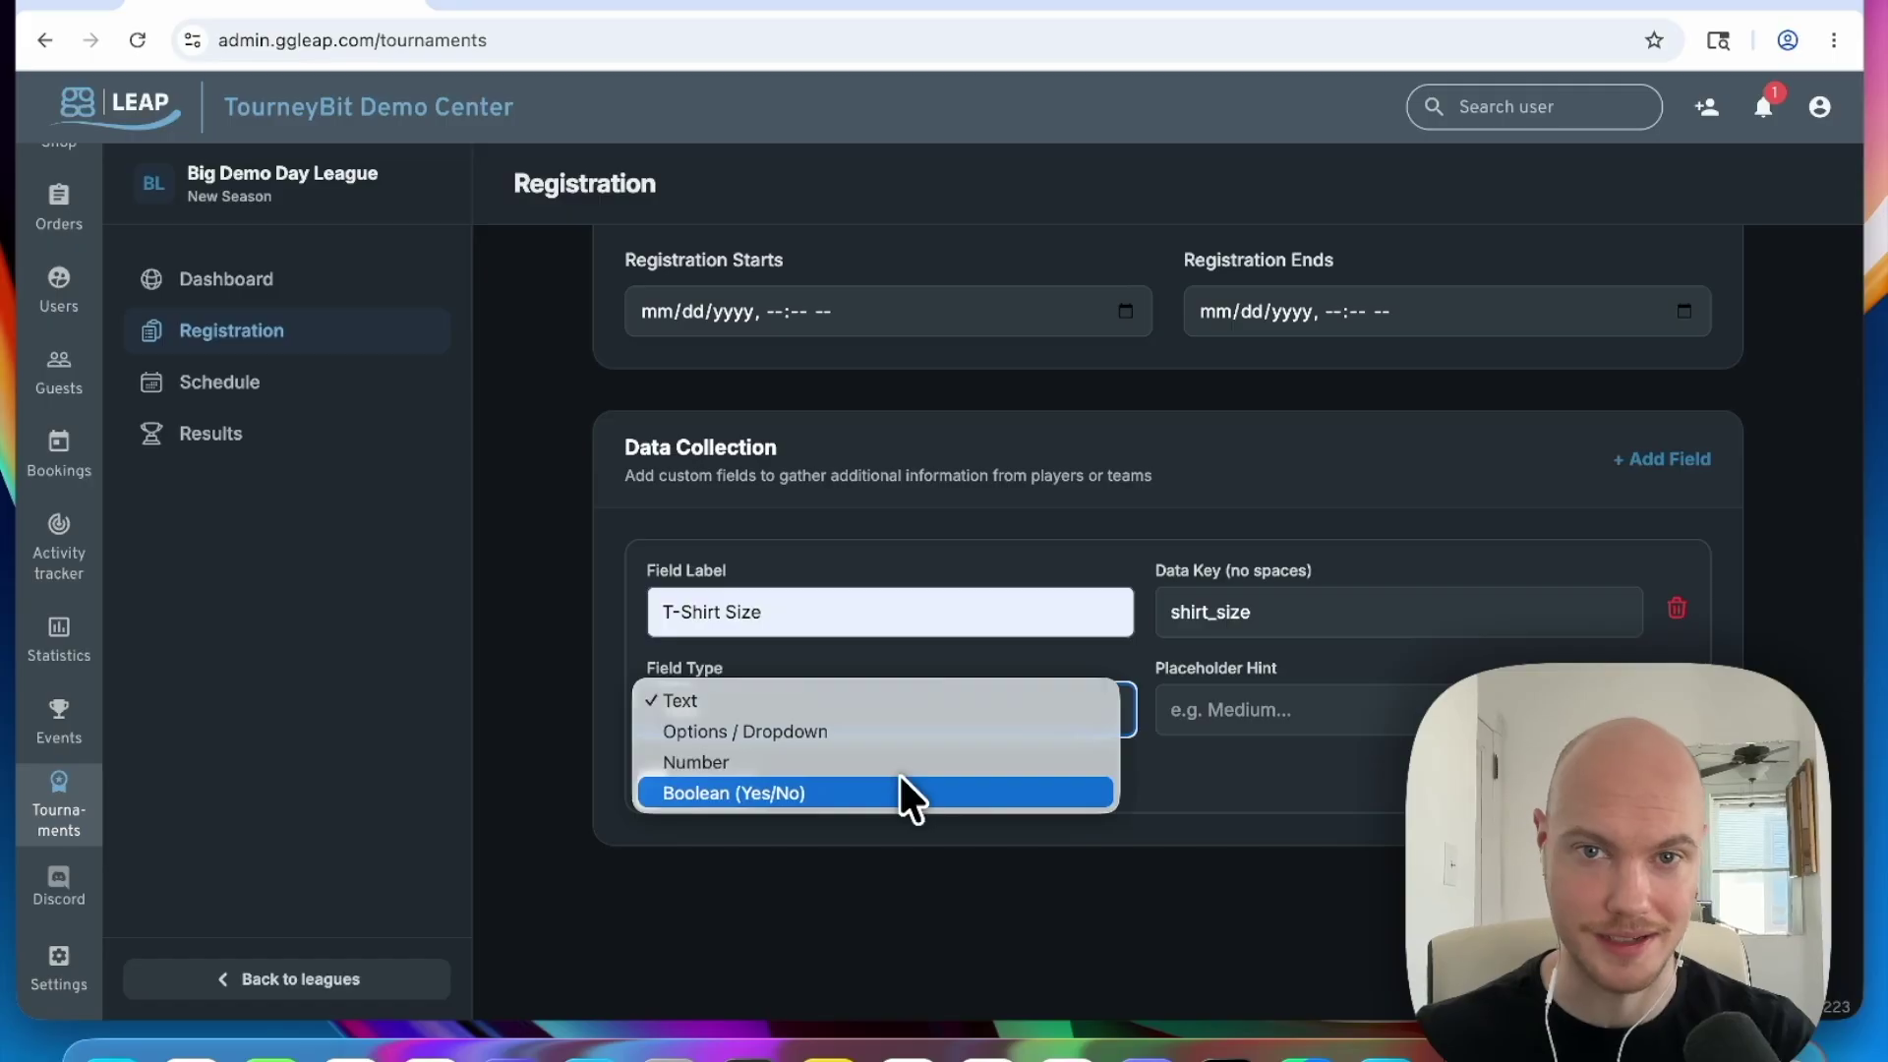
key("Tab")
type("Medium")
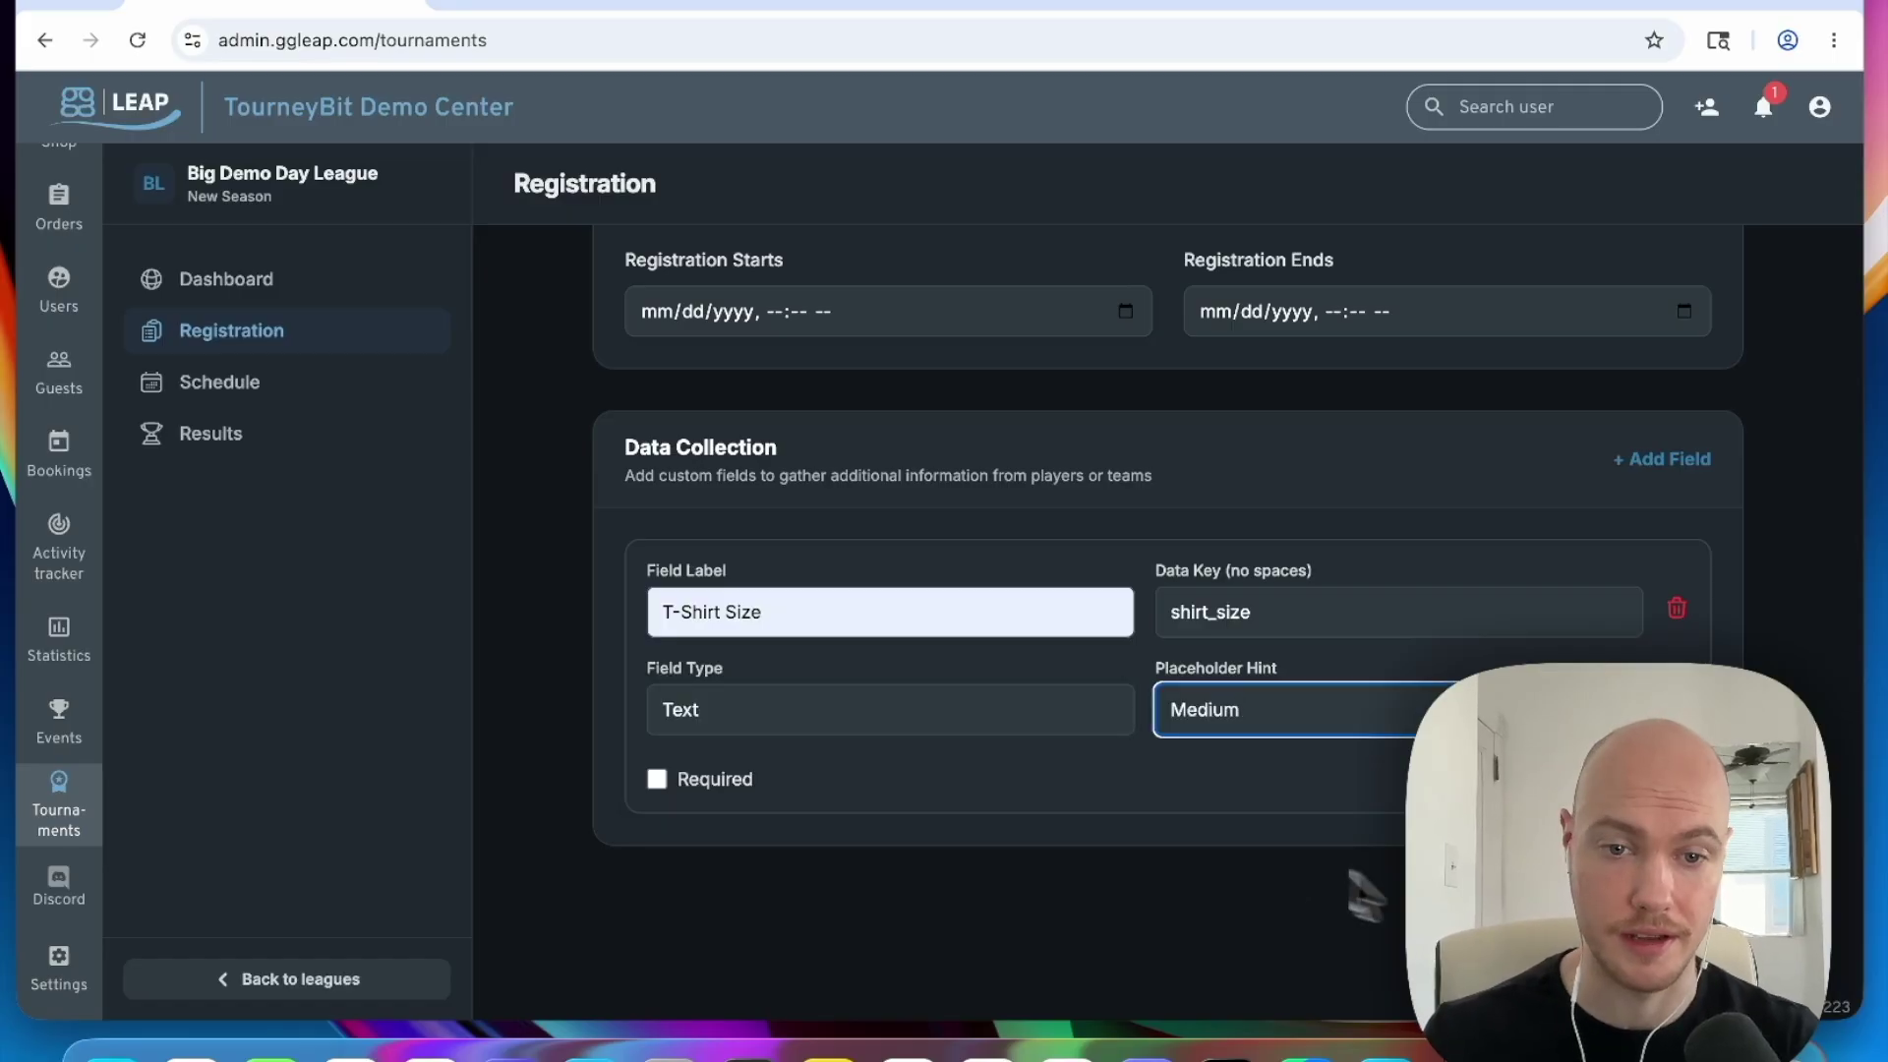
left_click(961, 889)
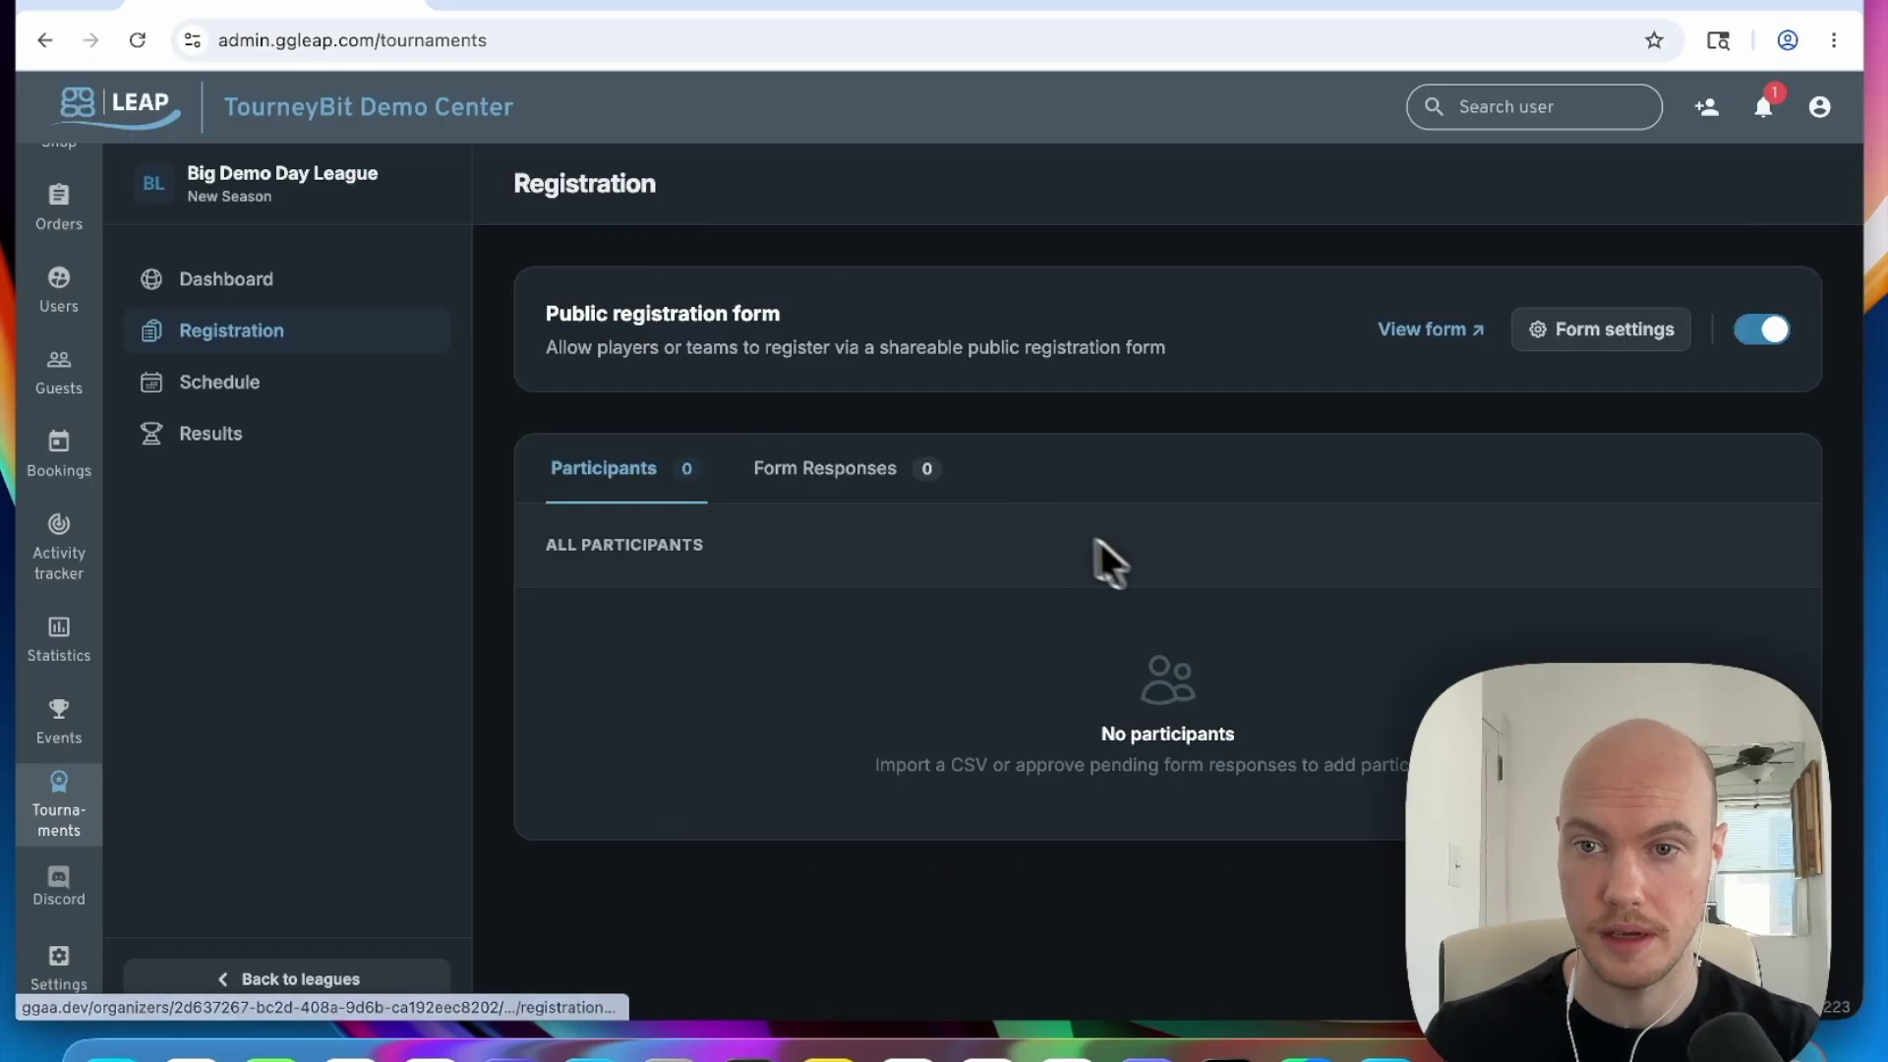
Step: Open the public registration form and examine its basic and additional information fields
left_click(1474, 344)
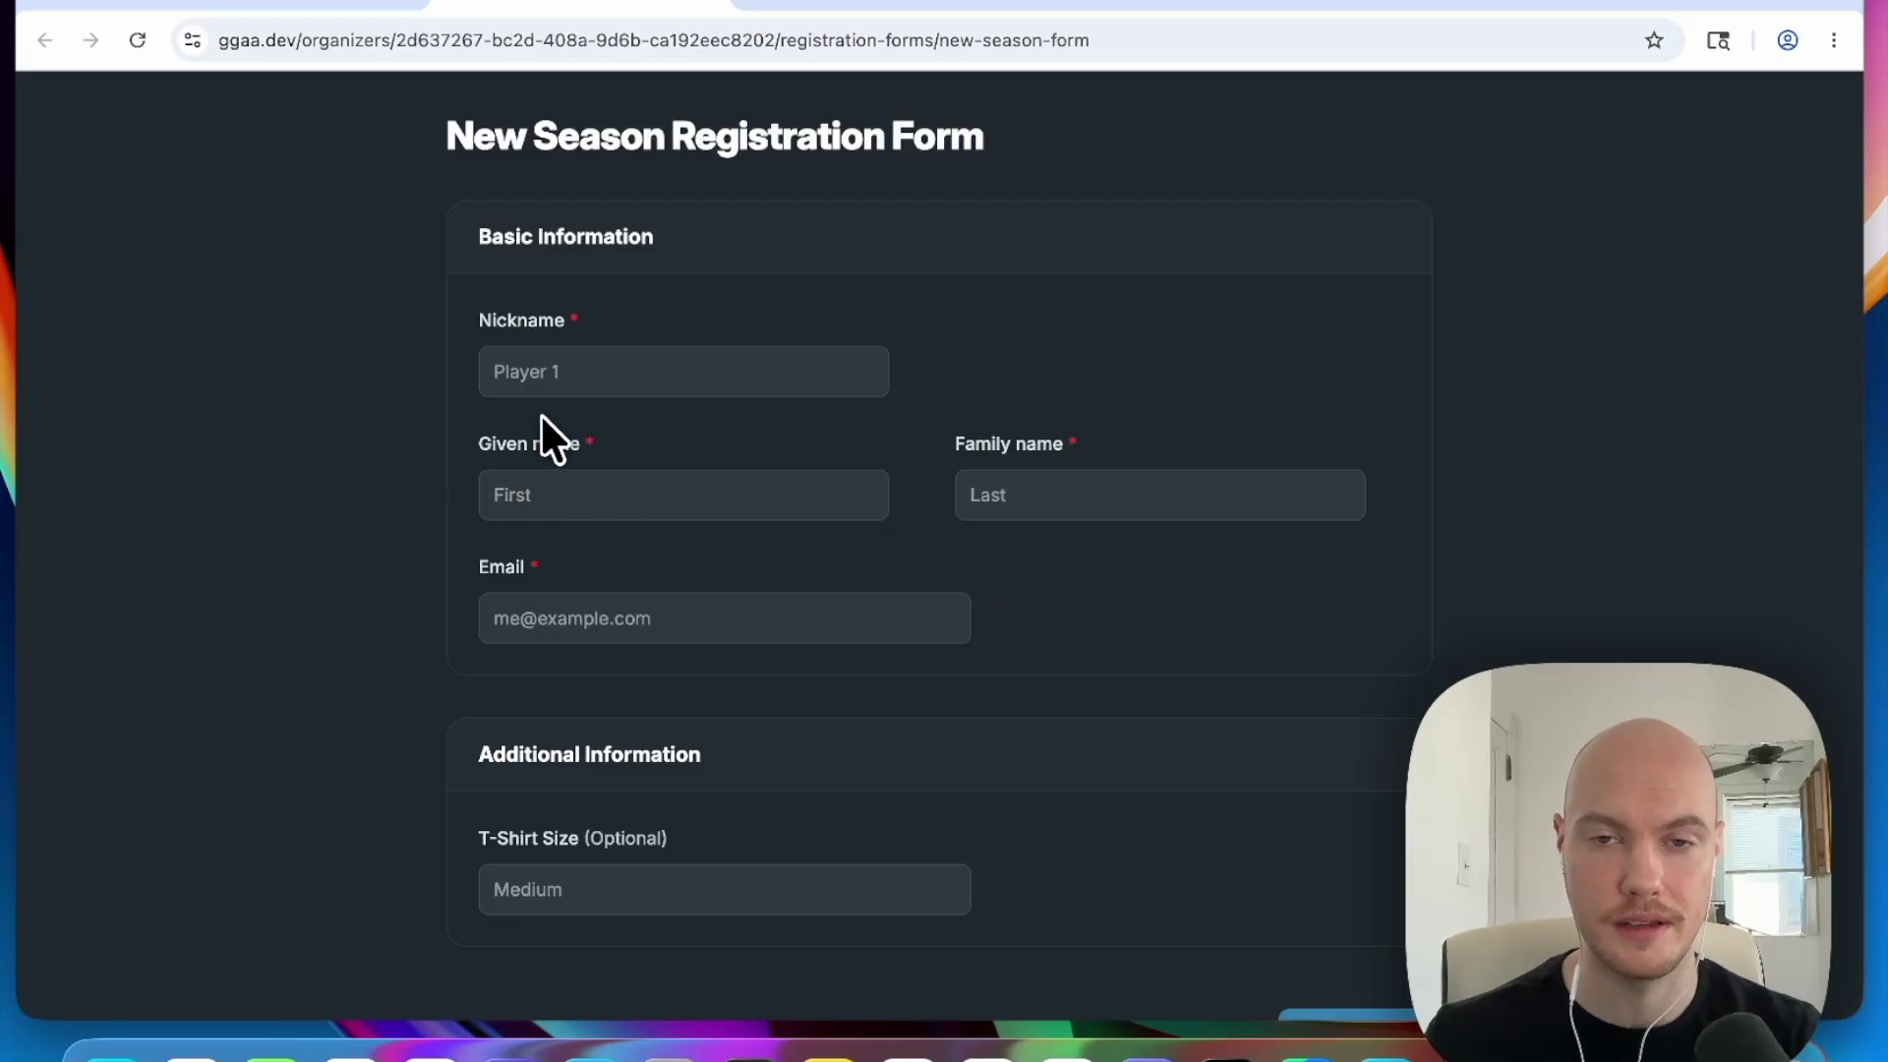
left_click(540, 360)
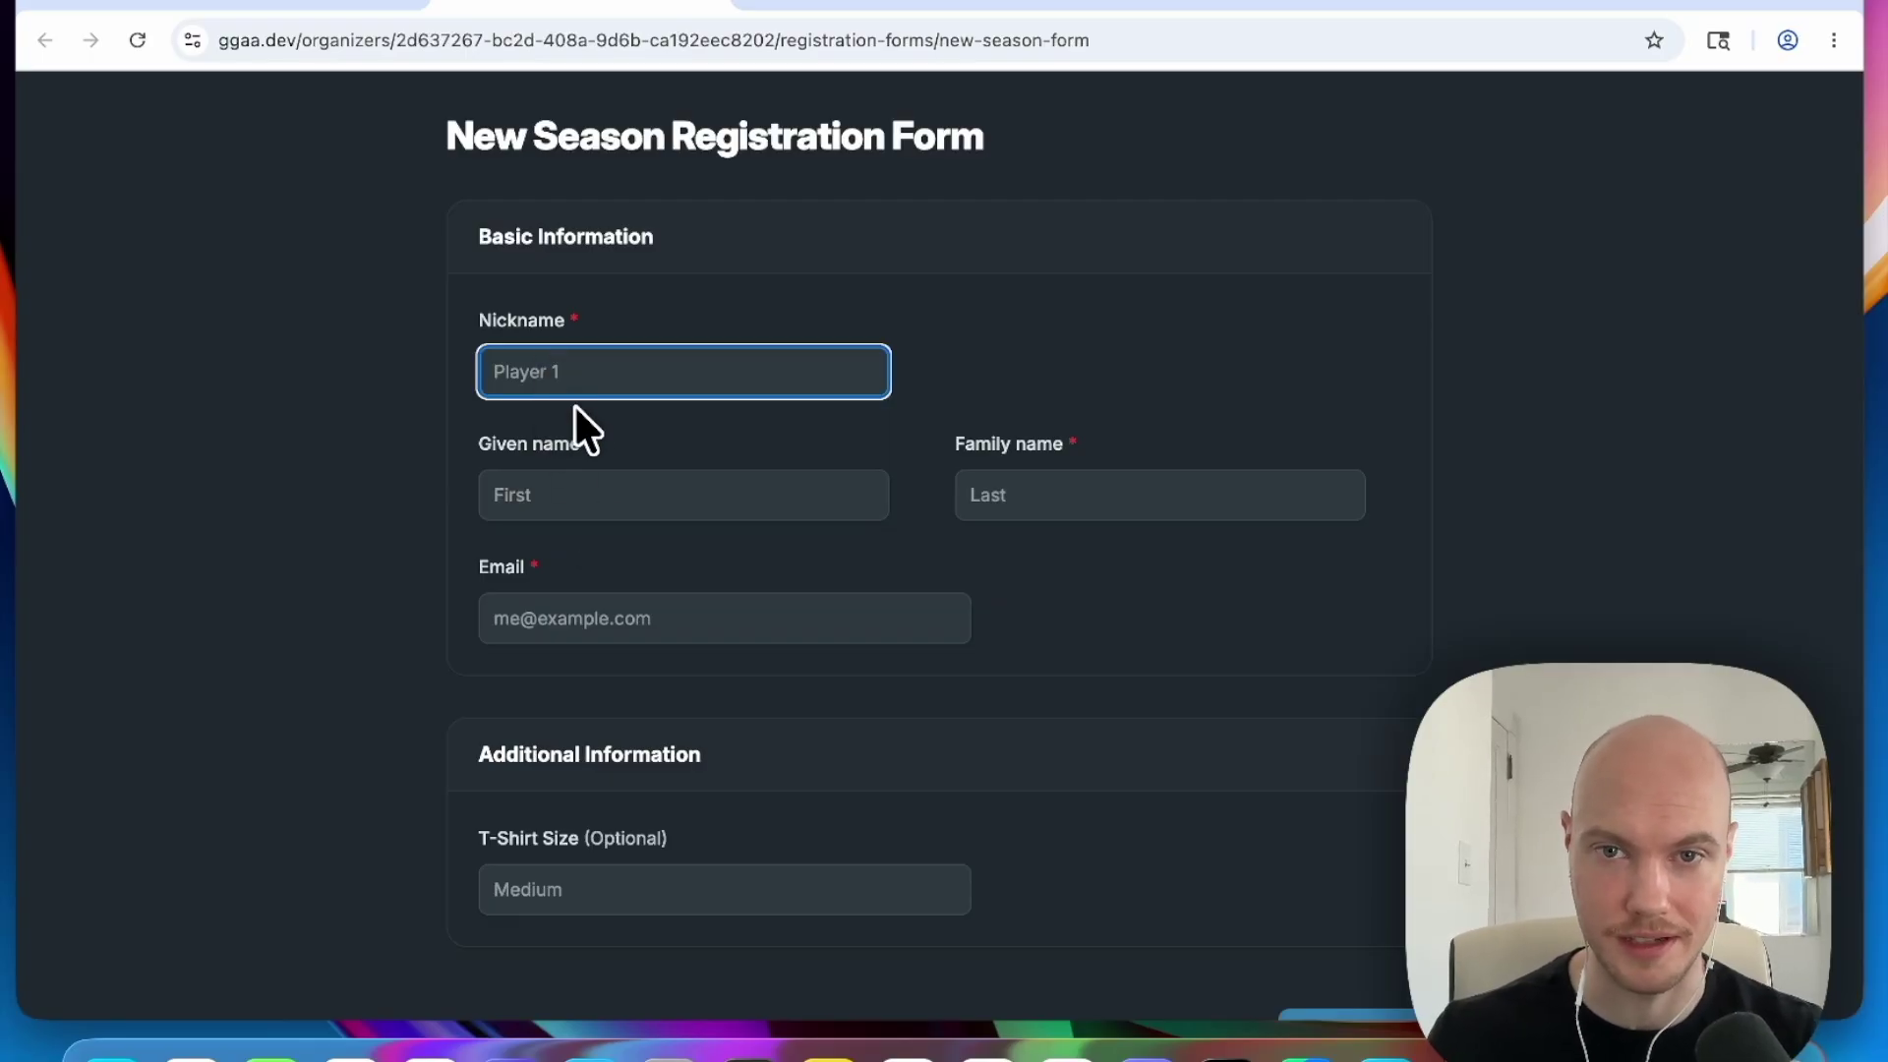
type("M")
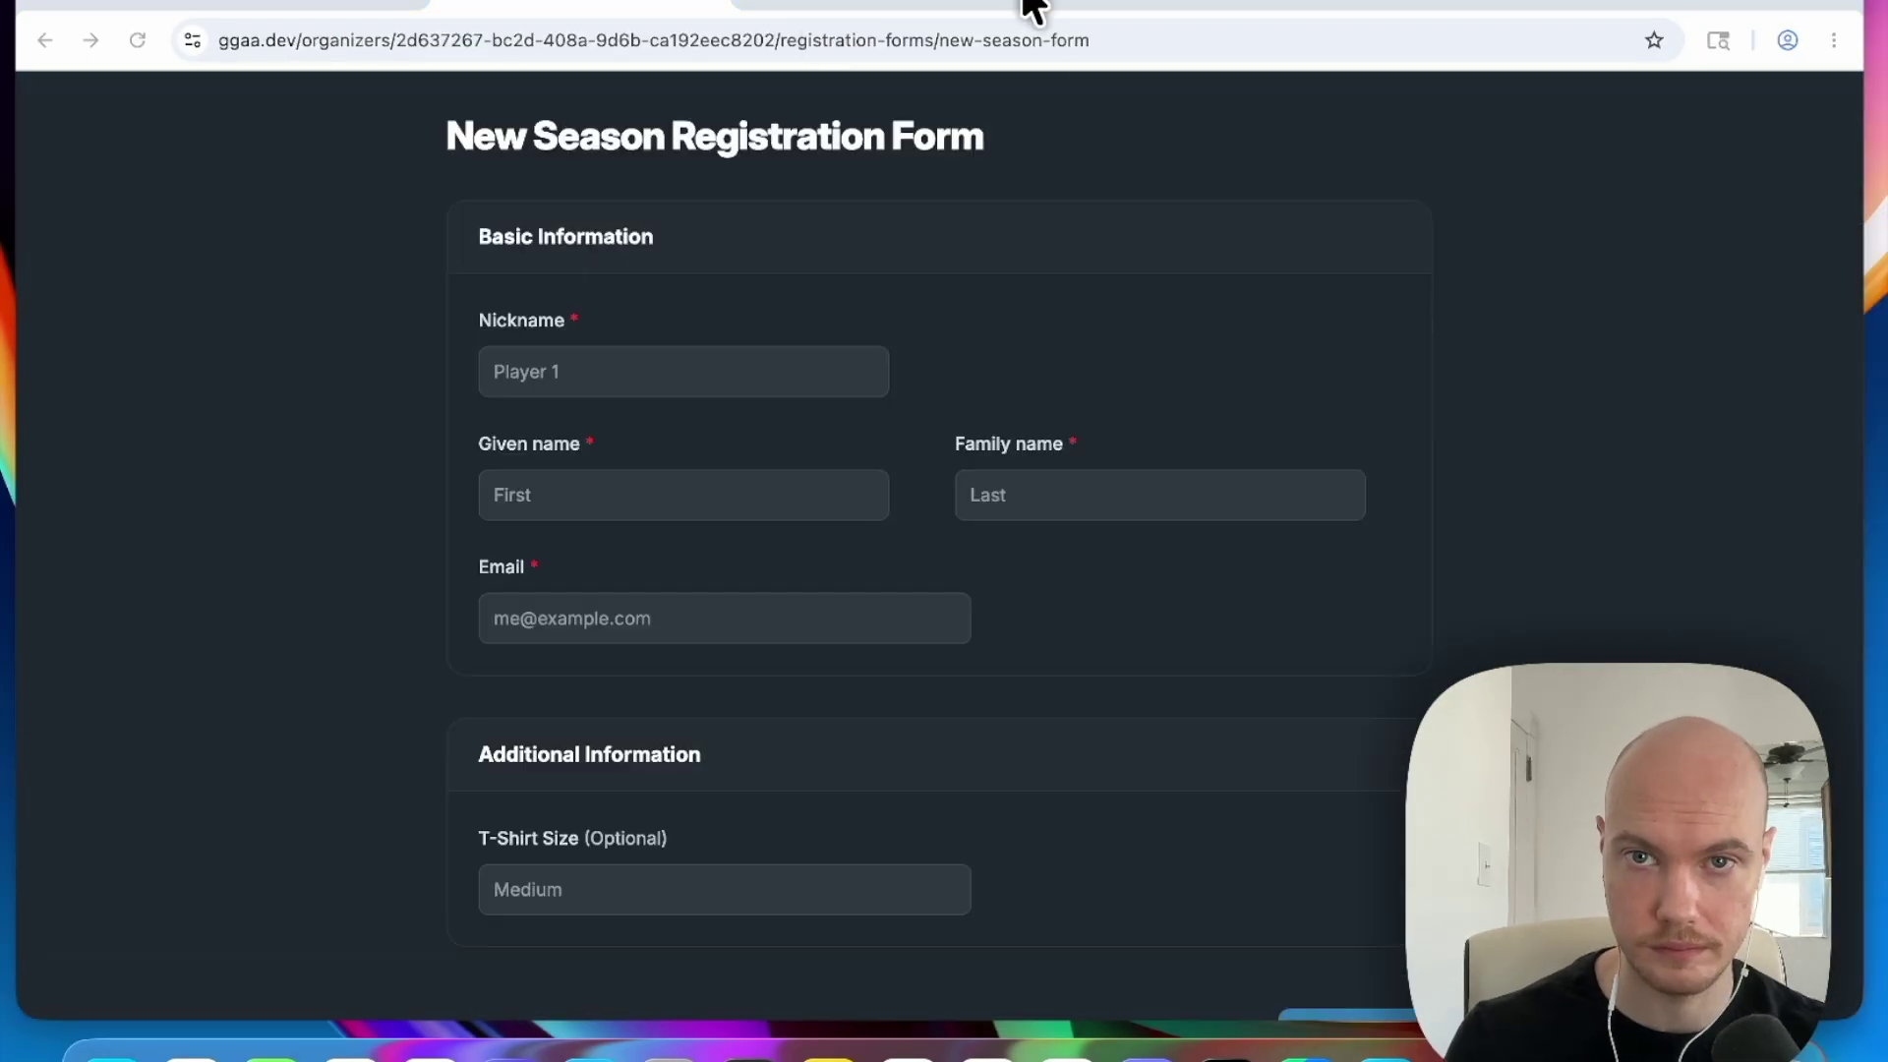
Step: Return to the season's form responses, expand each player's entry to read the custom responses, and collapse the entries again
left_click(729, 371)
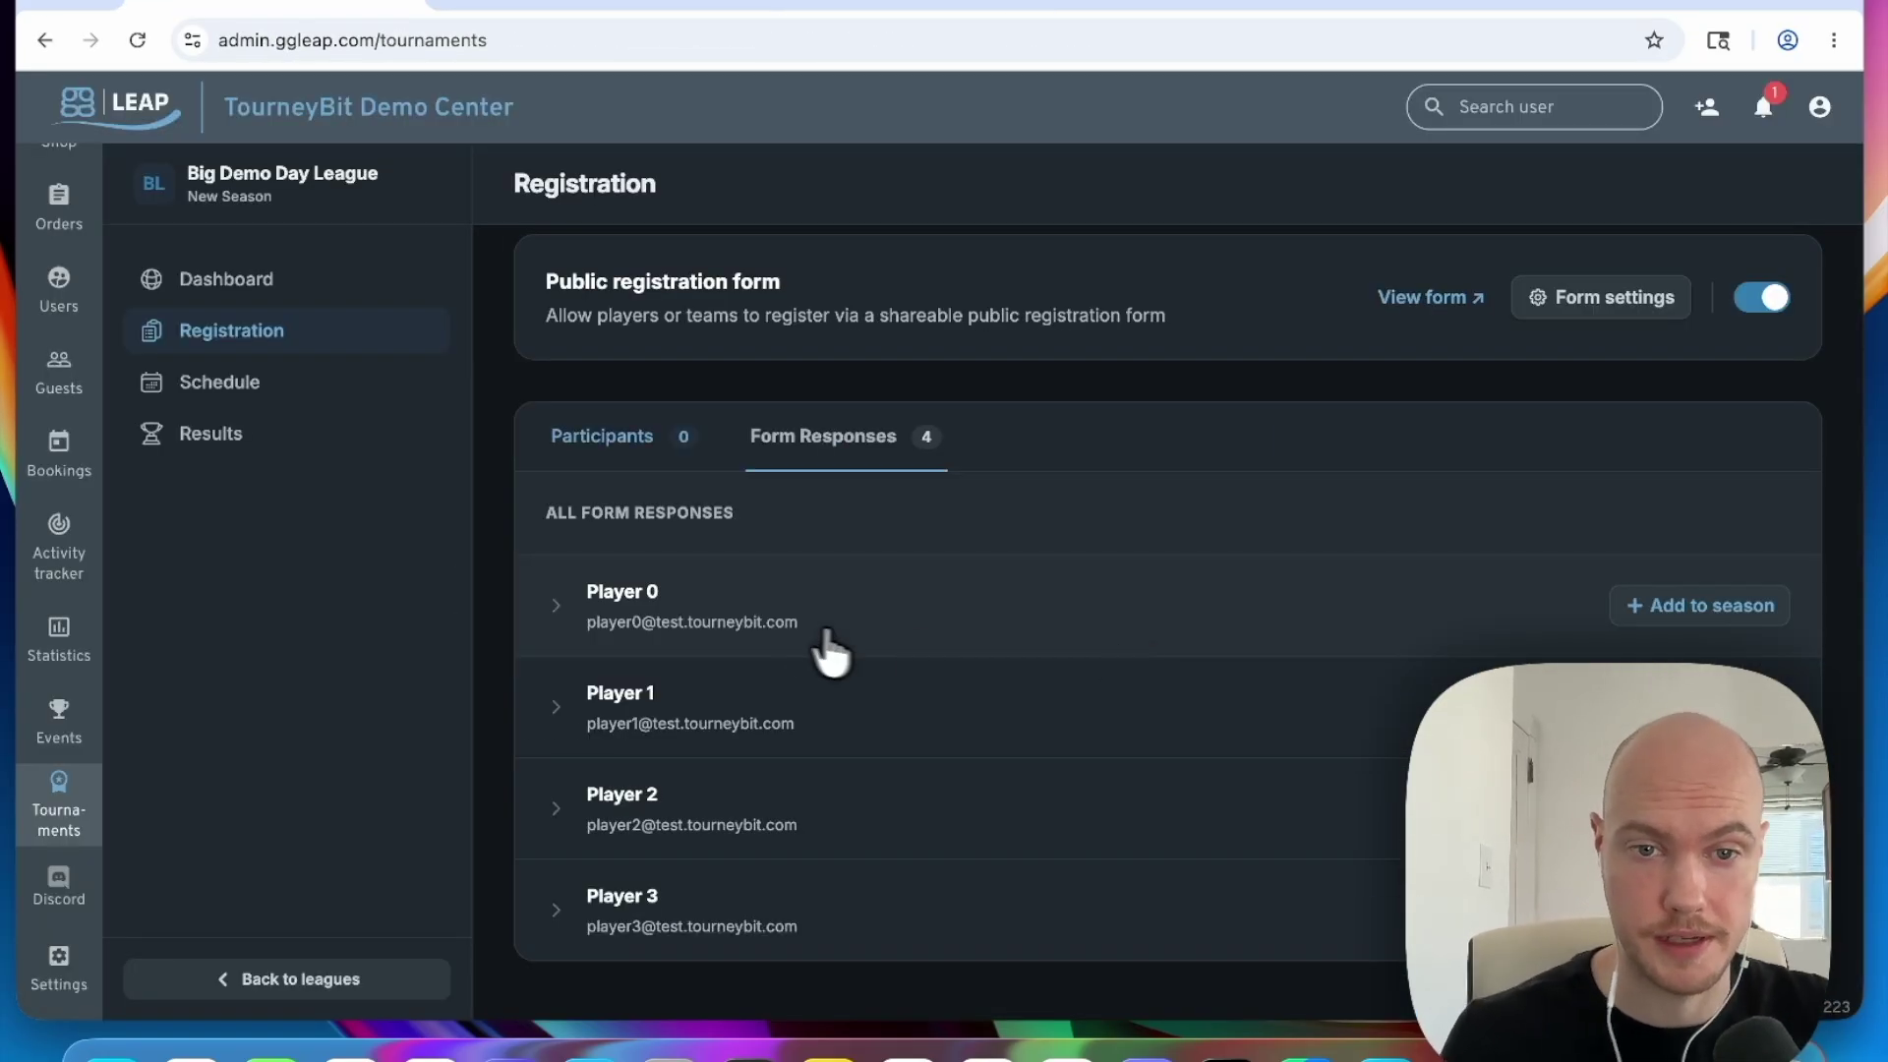
left_click(567, 615)
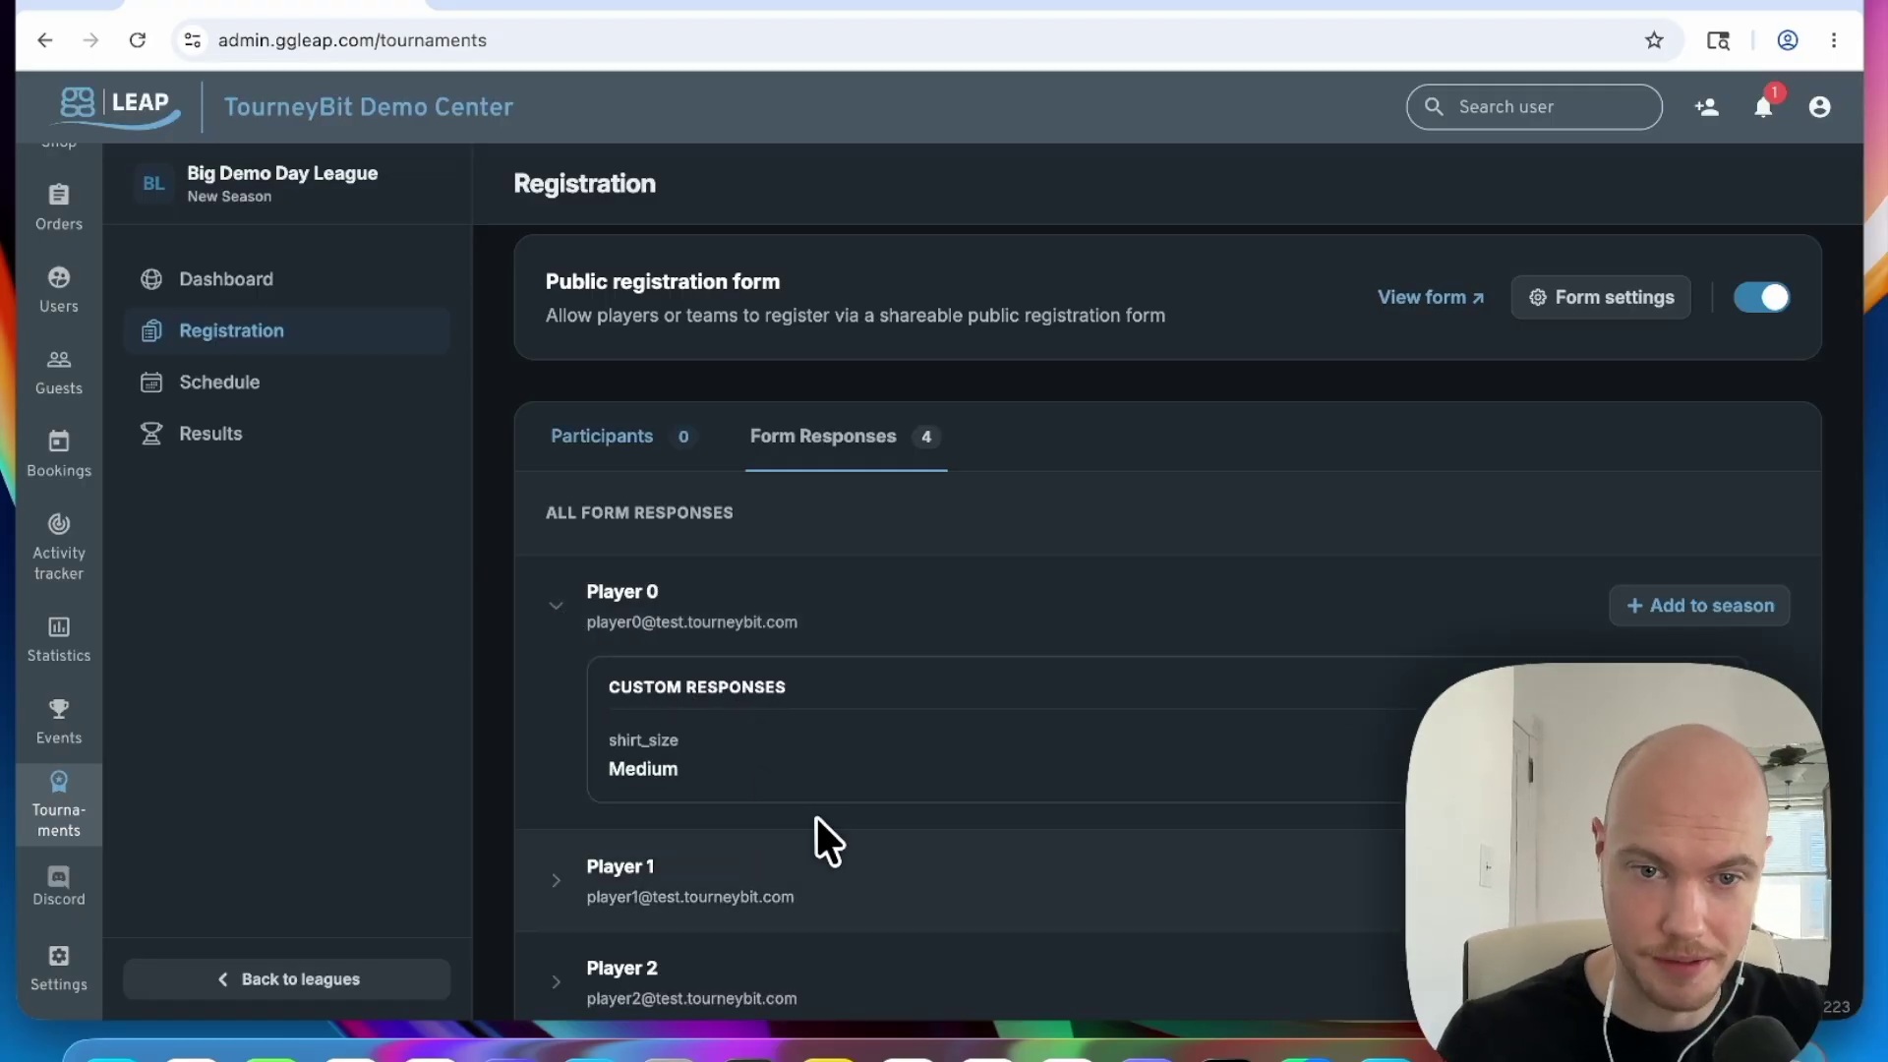
scroll(708, 777, "down", 2)
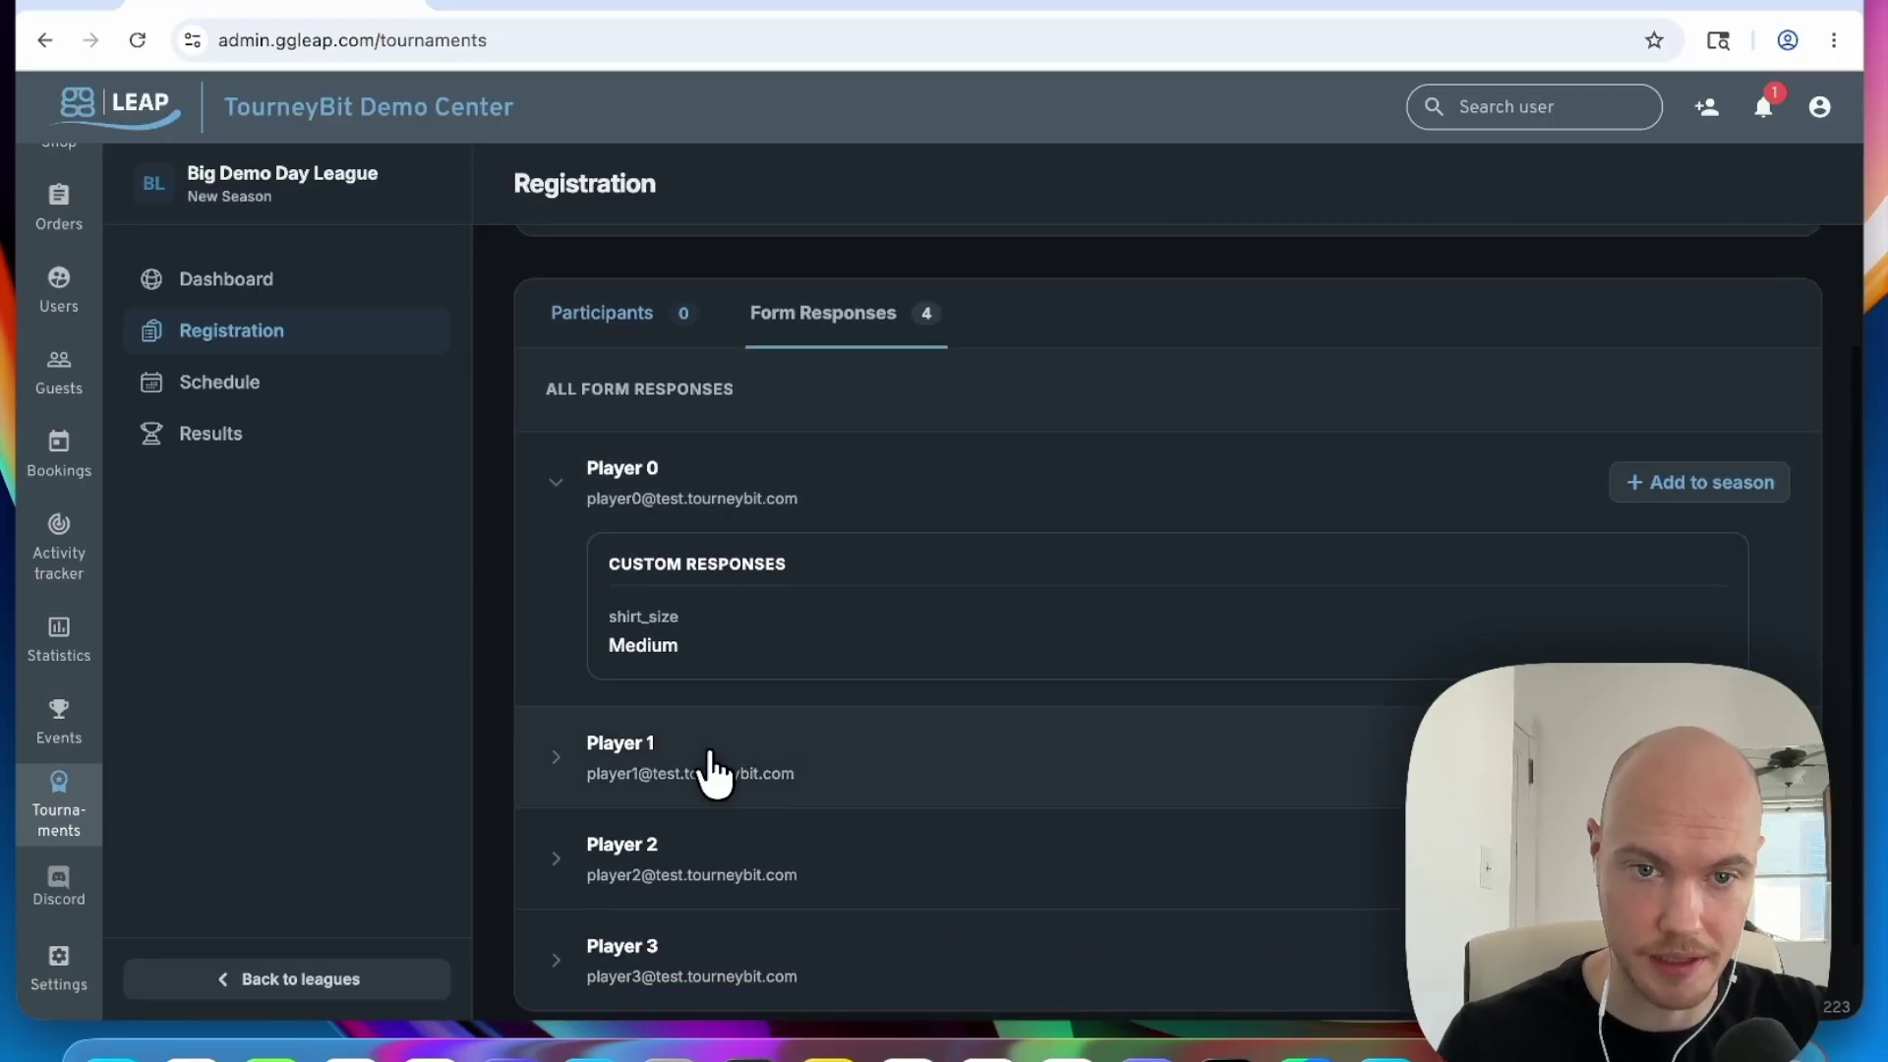
left_click(569, 784)
scroll(669, 806, "down", 4)
left_click(599, 749)
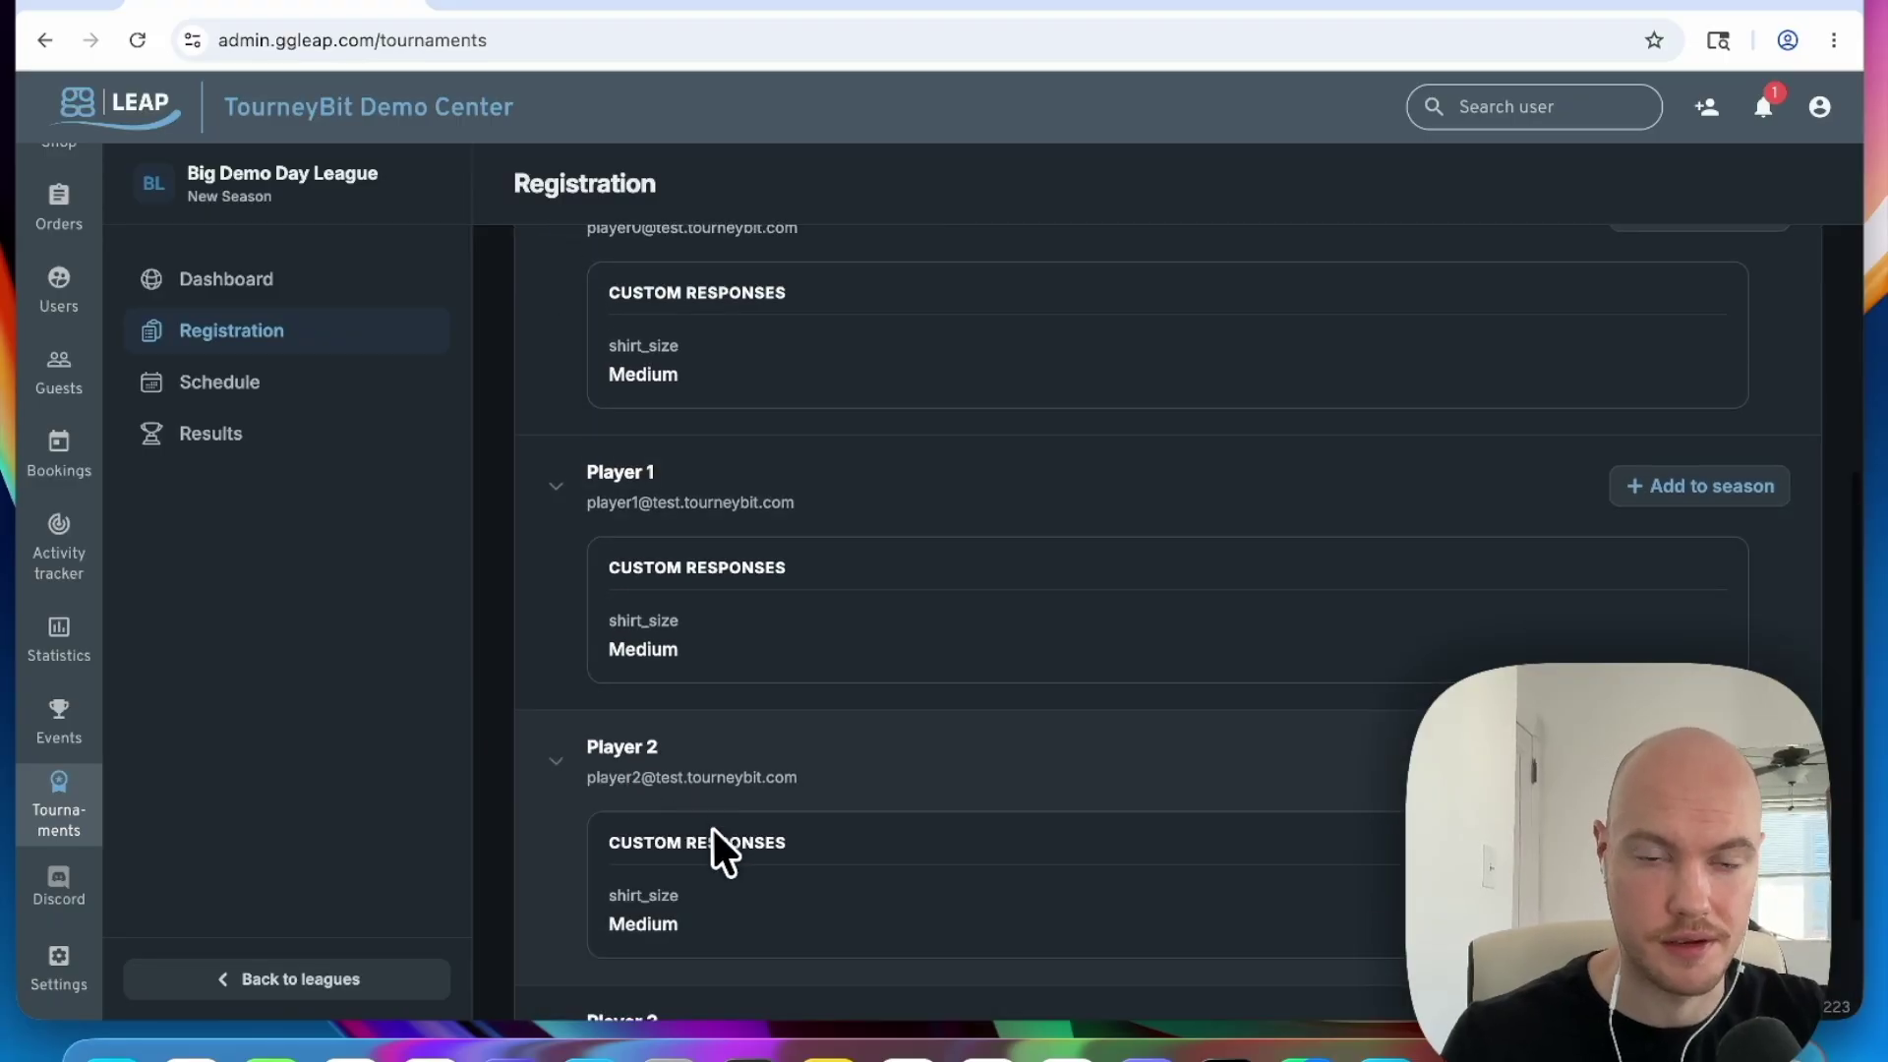
scroll(678, 767, "down", 3)
left_click(645, 855)
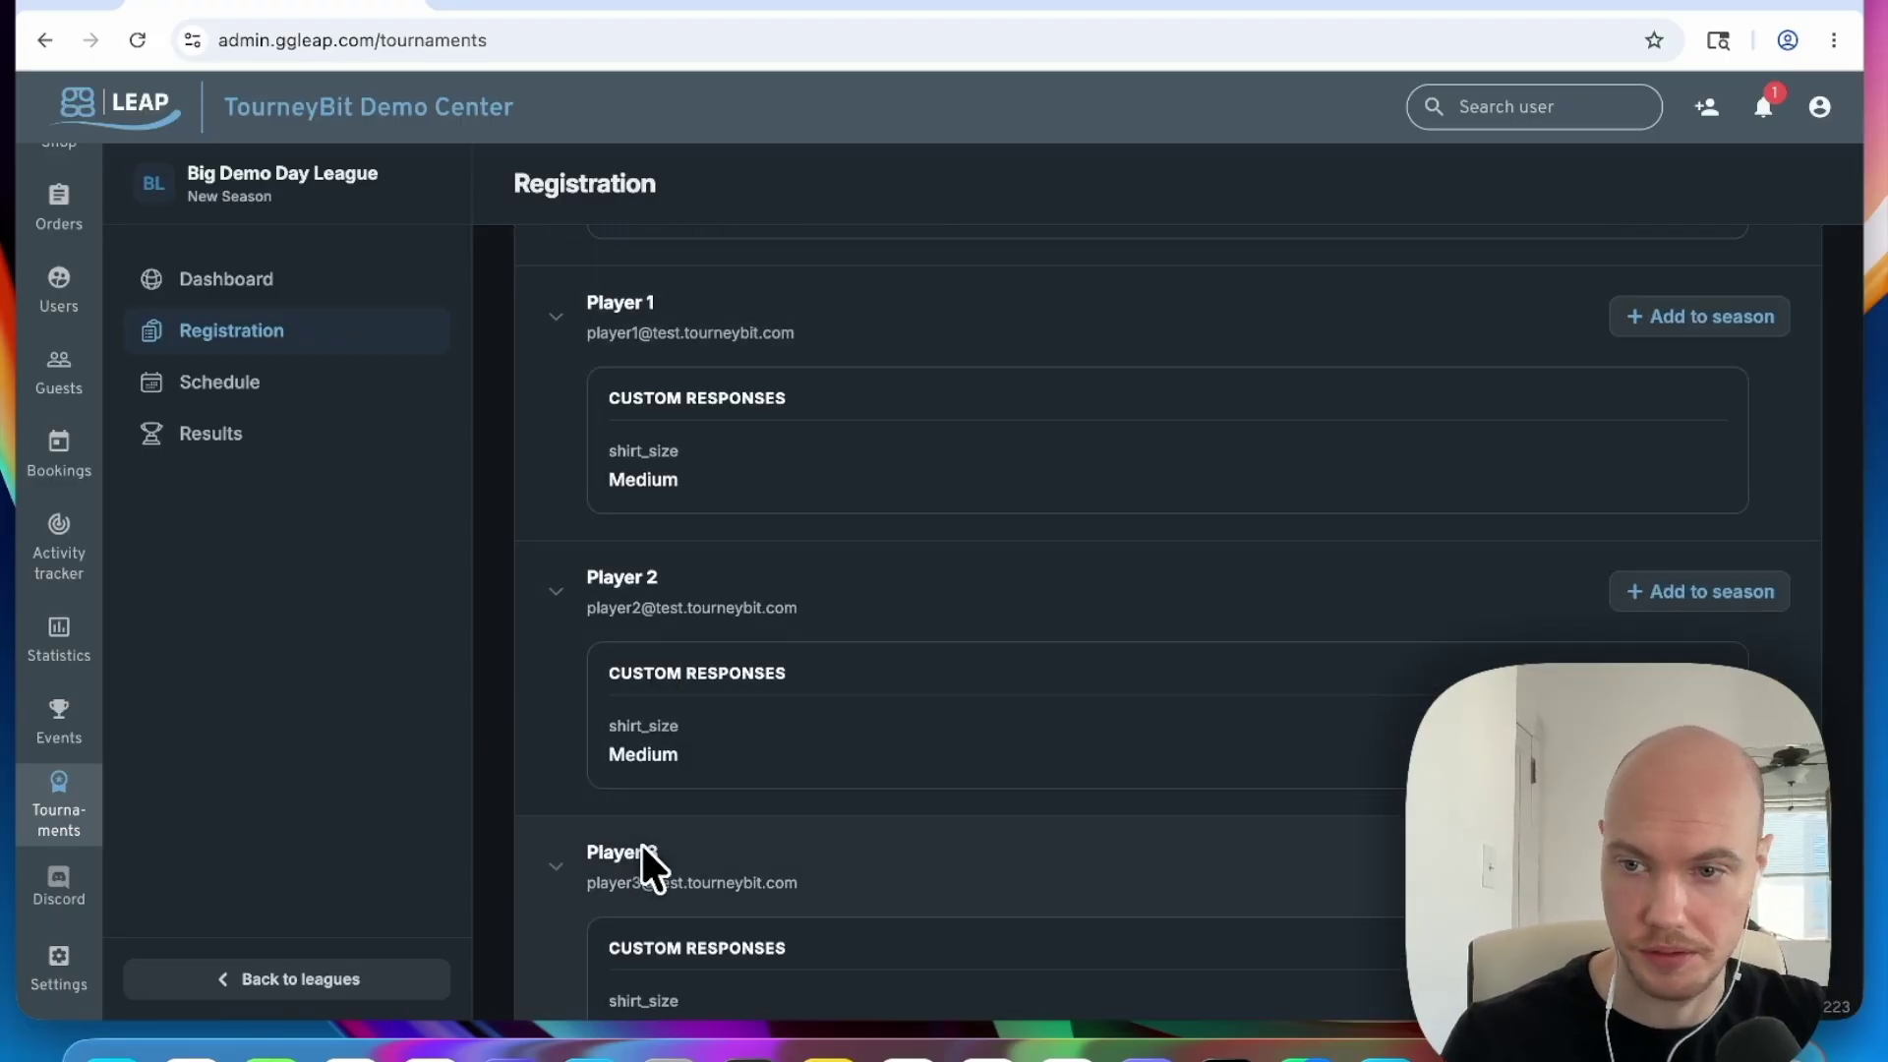
scroll(756, 748, "up", 1)
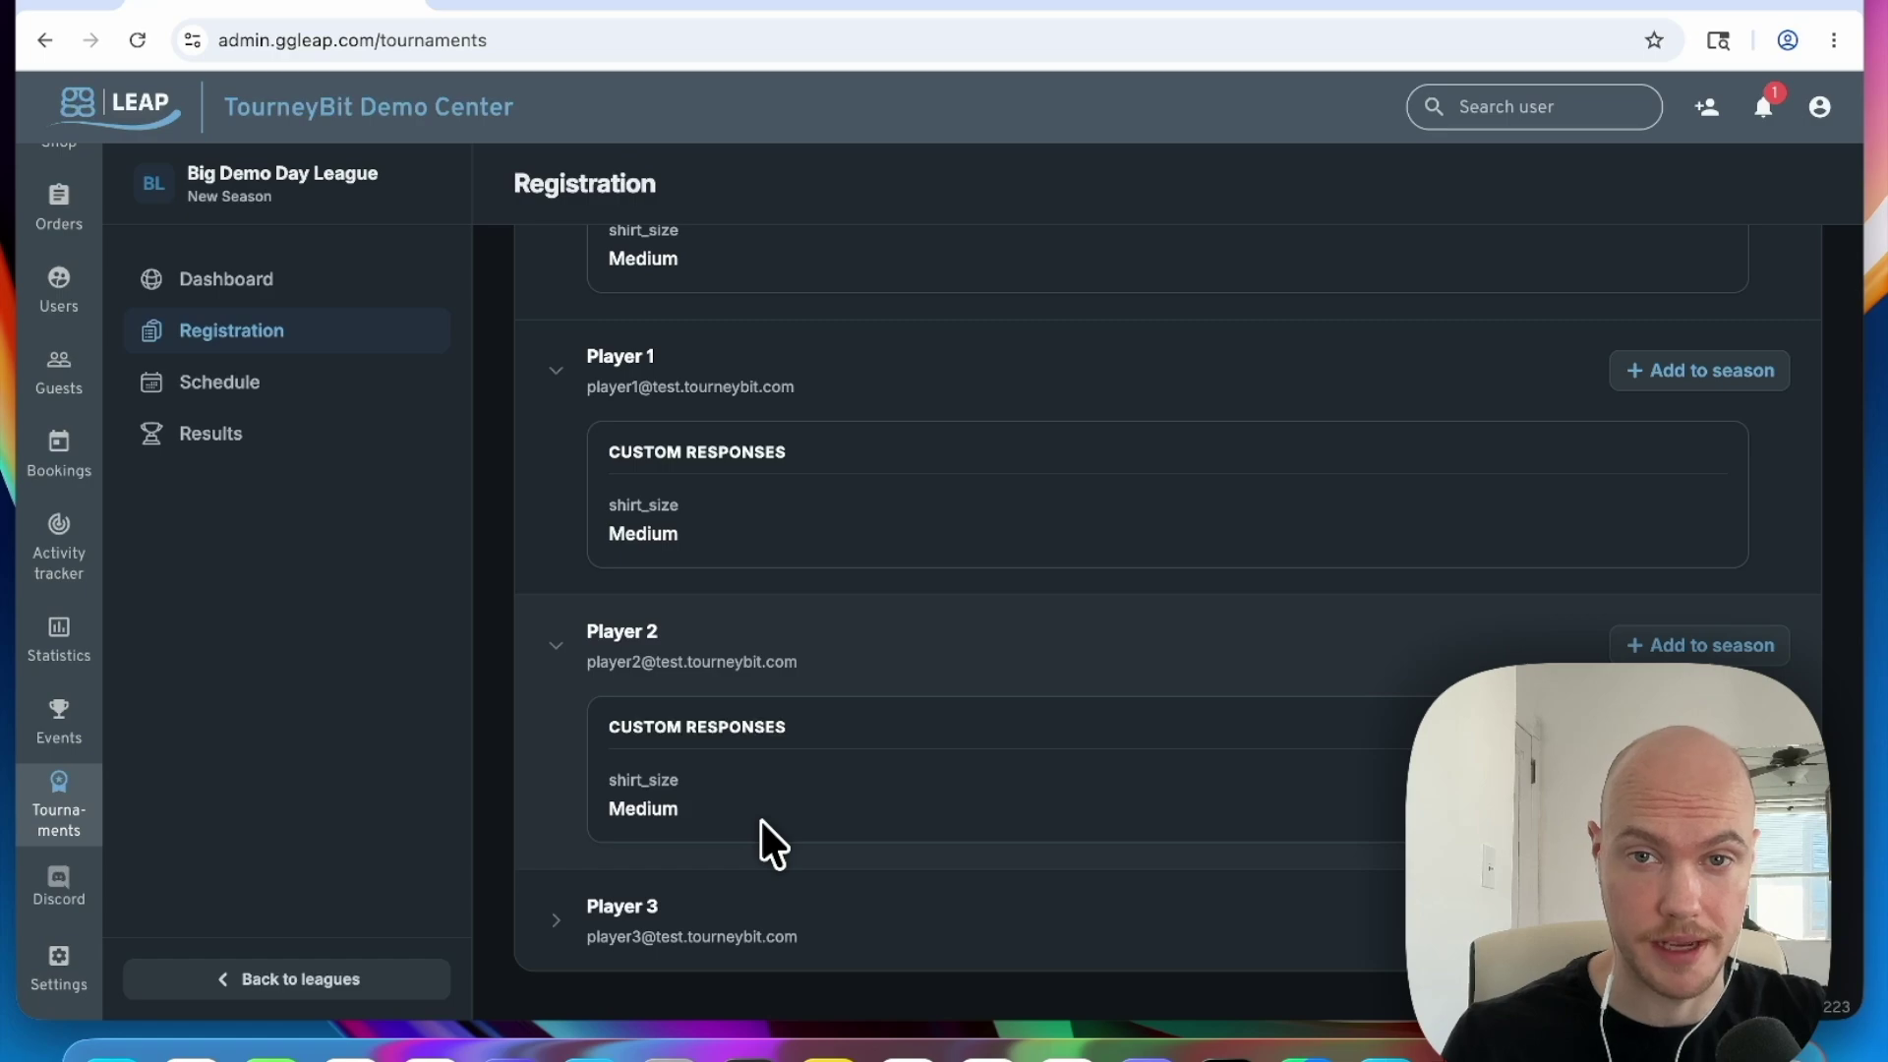
left_click(664, 647)
left_click(644, 494)
left_click(641, 479)
Step: Add Player 0, Player 1, Player 2 and Player 3 from the form responses to the season
left_click(1661, 640)
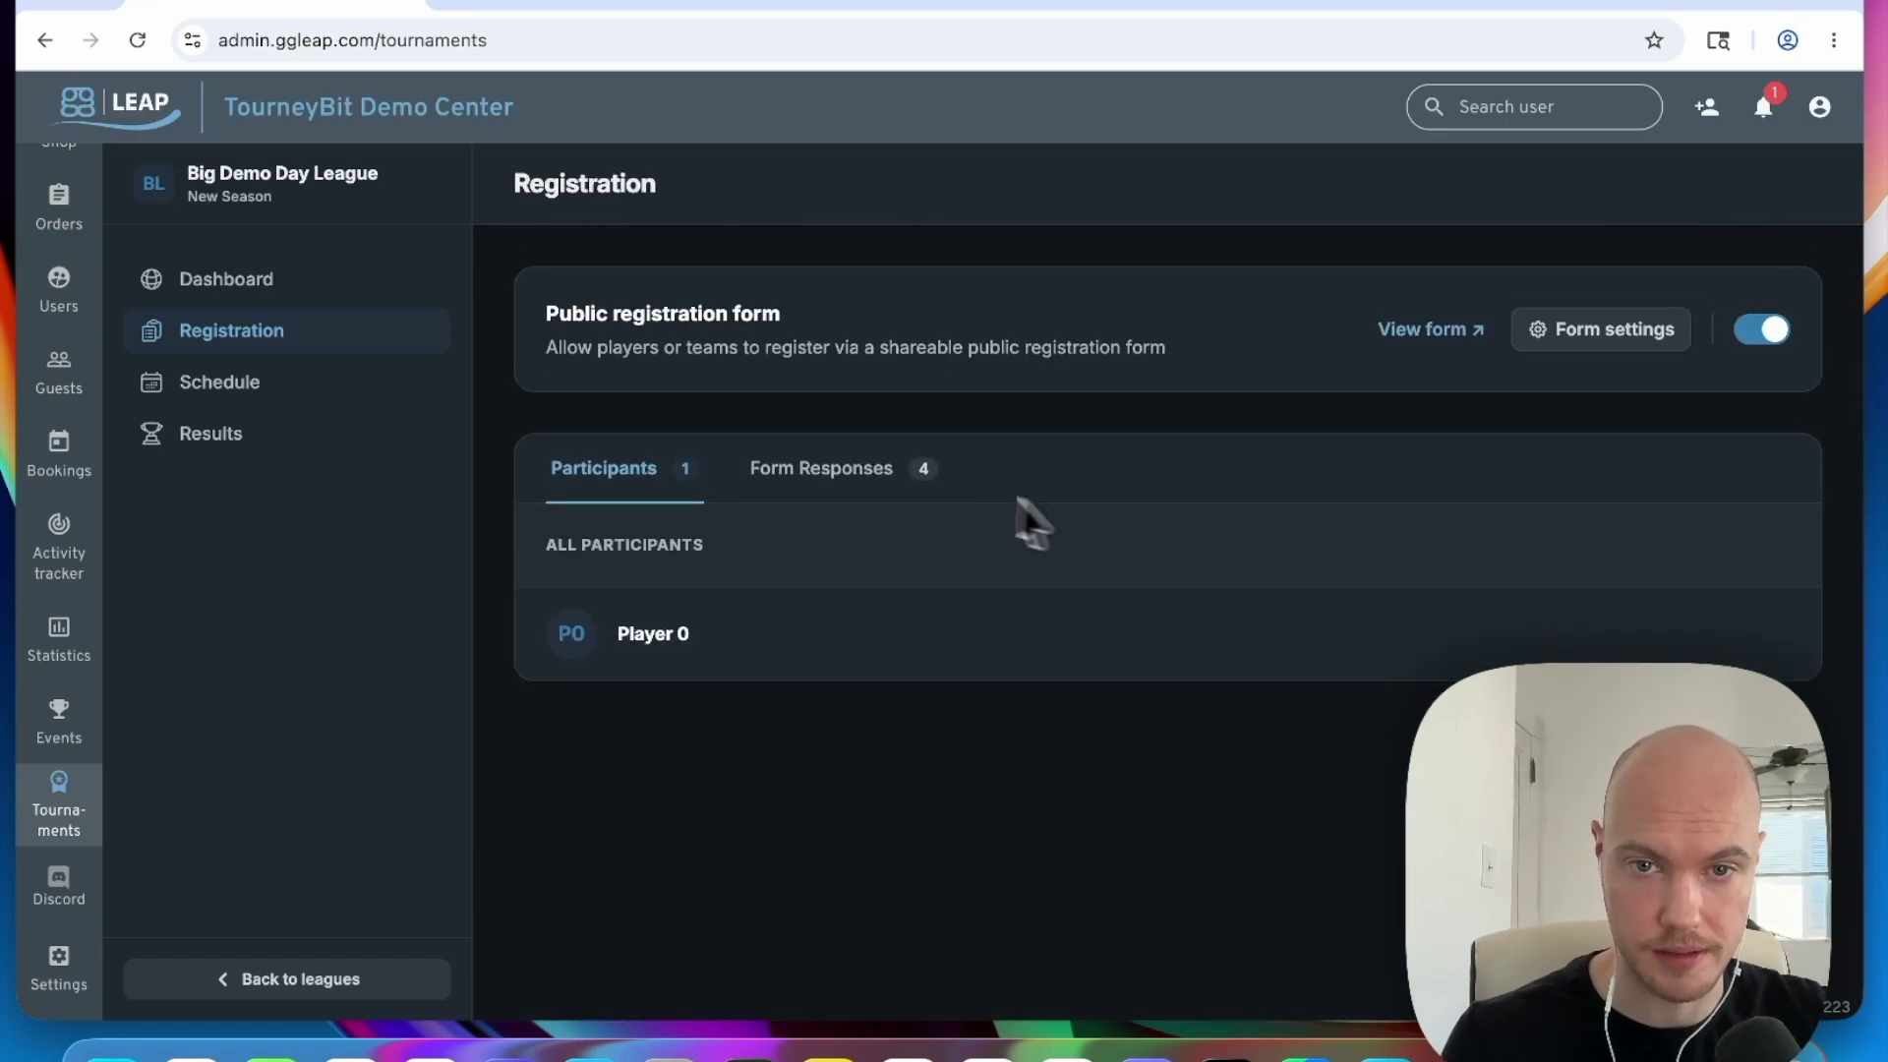
left_click(873, 470)
left_click(1661, 728)
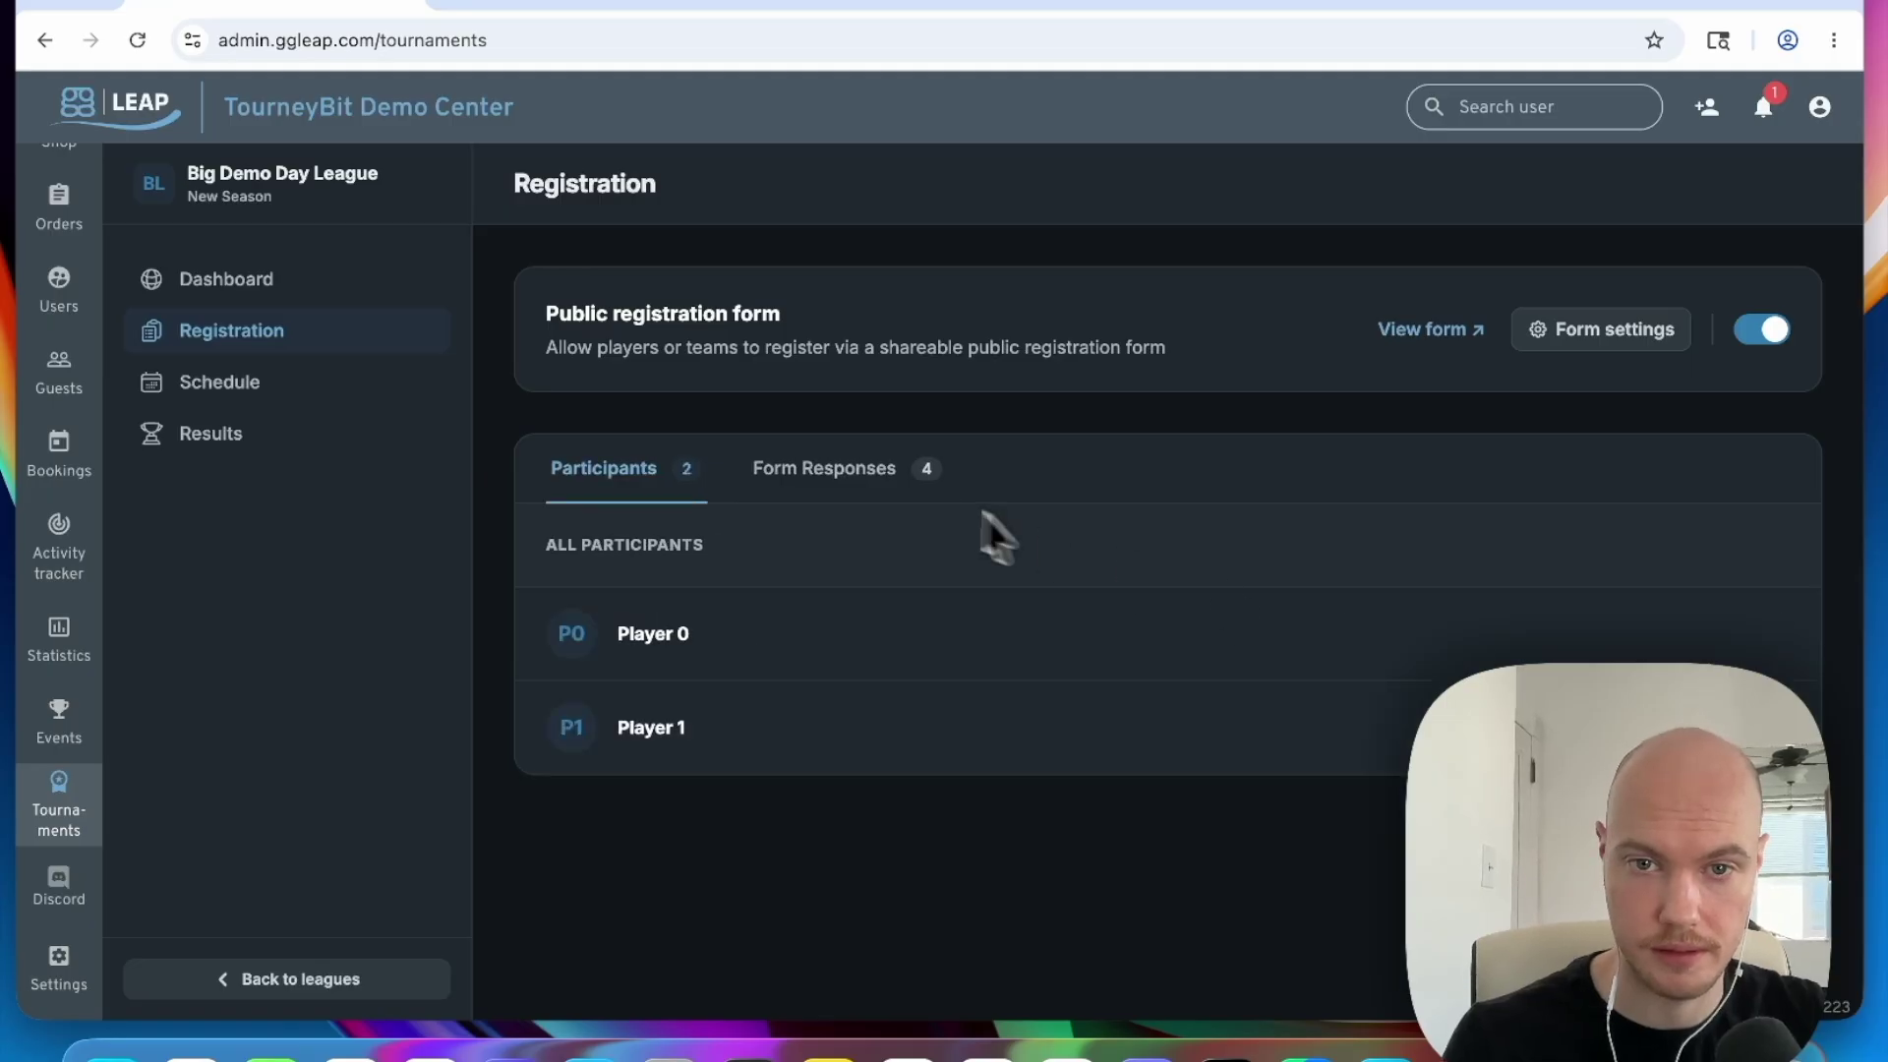
left_click(824, 468)
left_click(1661, 640)
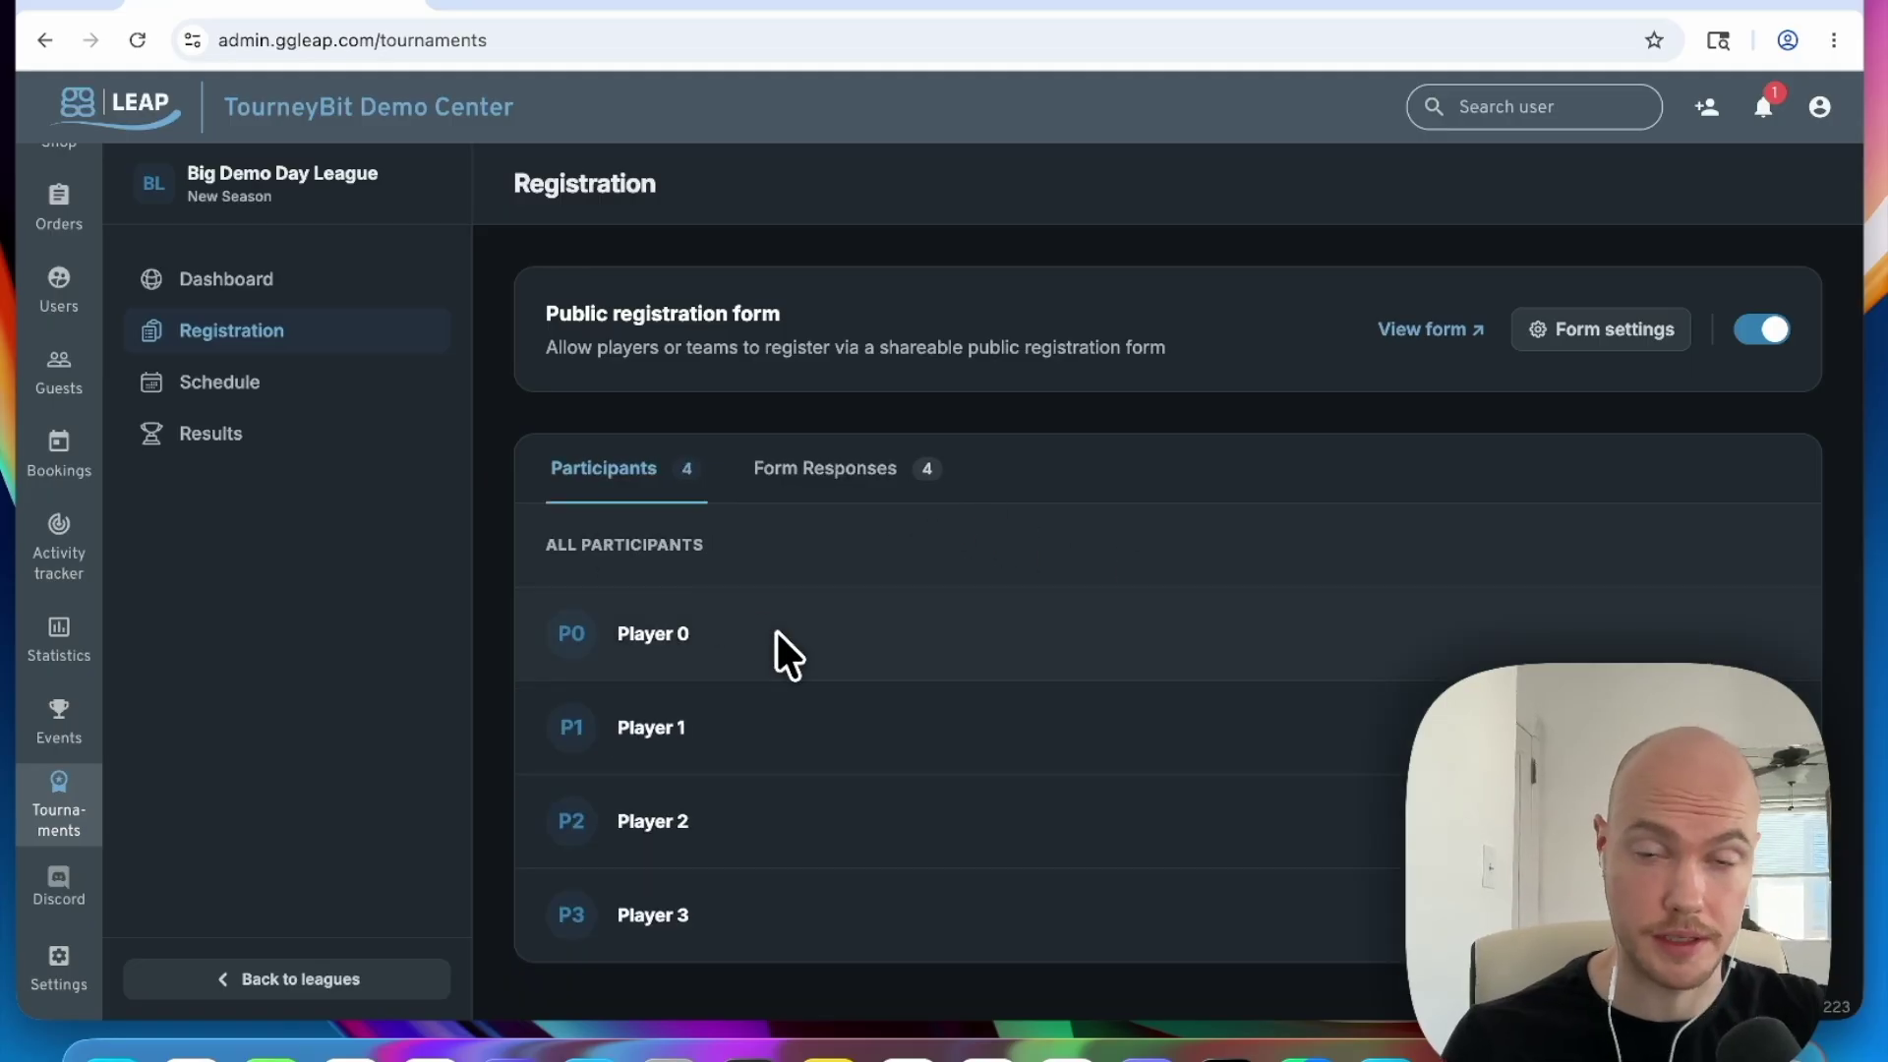
Step: Start generating the season's match schedule, compare the Manual and Weekly scheduling methods, and choose Weekly (Auto-assign dates each week)
left_click(262, 366)
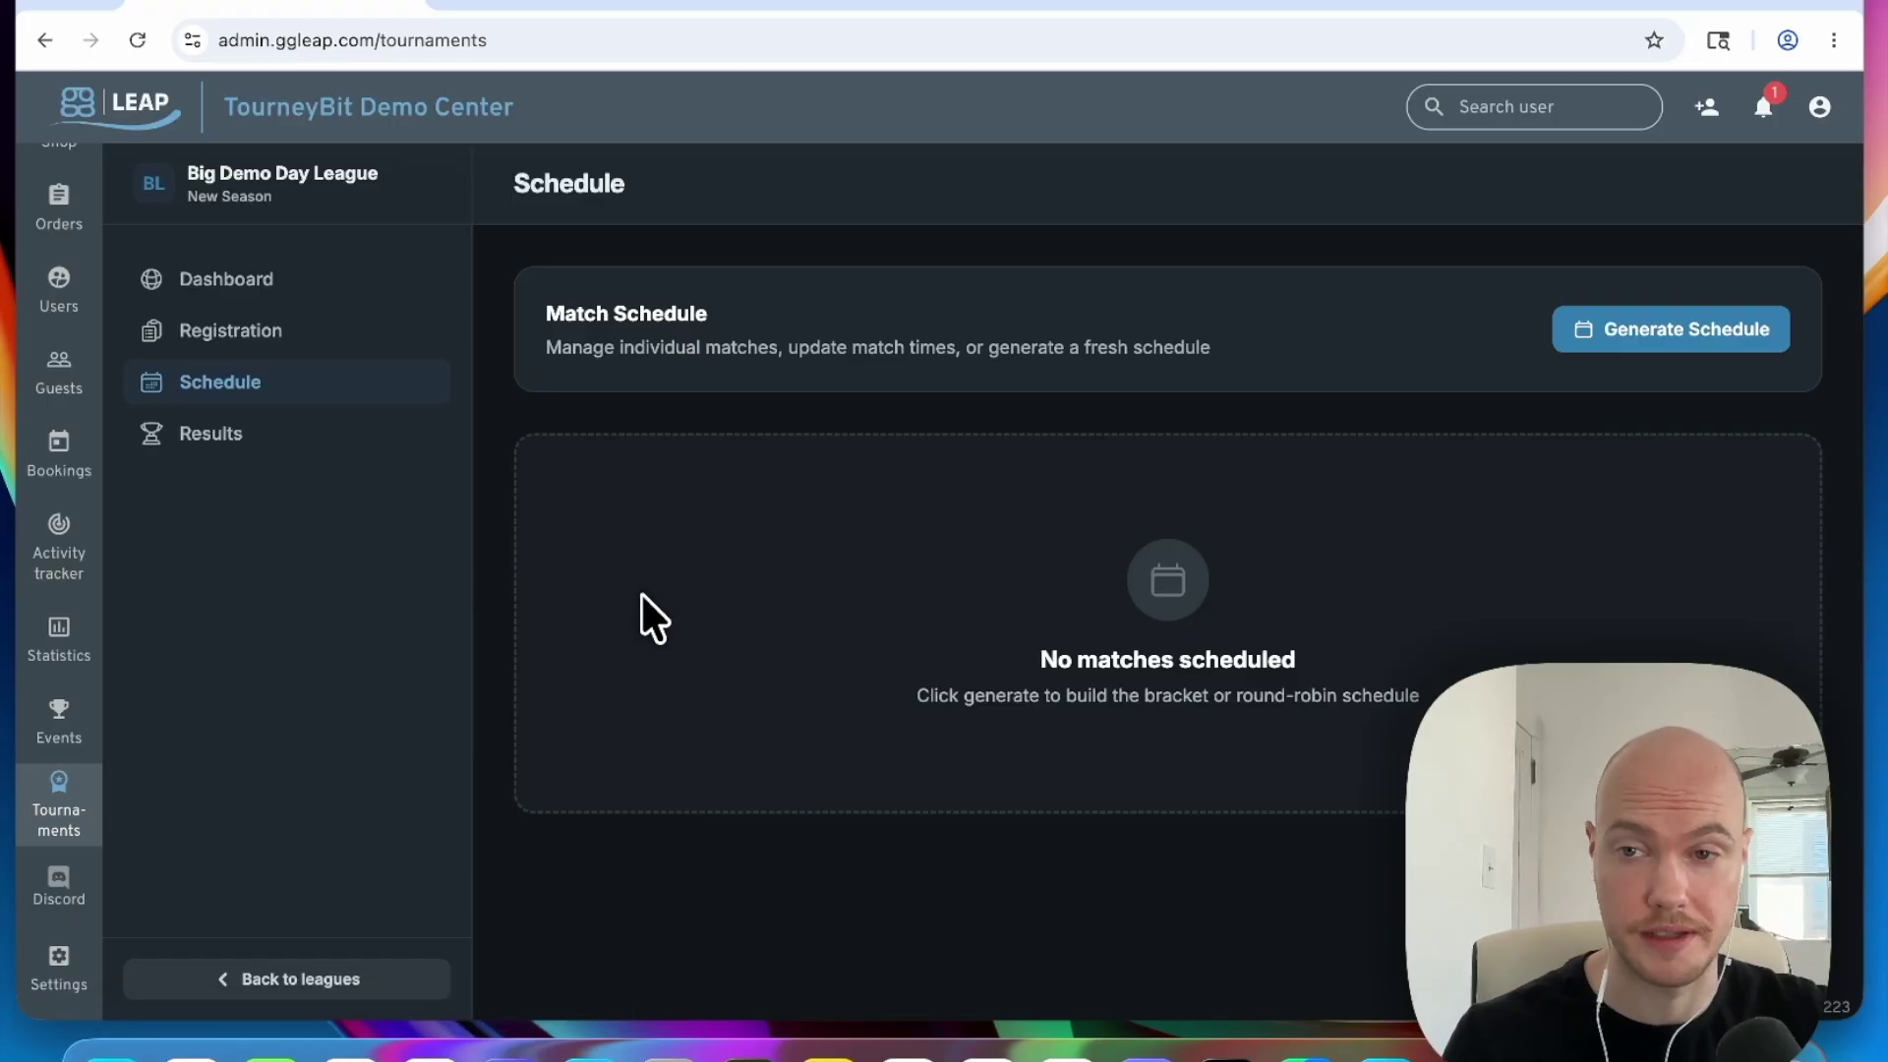
left_click(1615, 304)
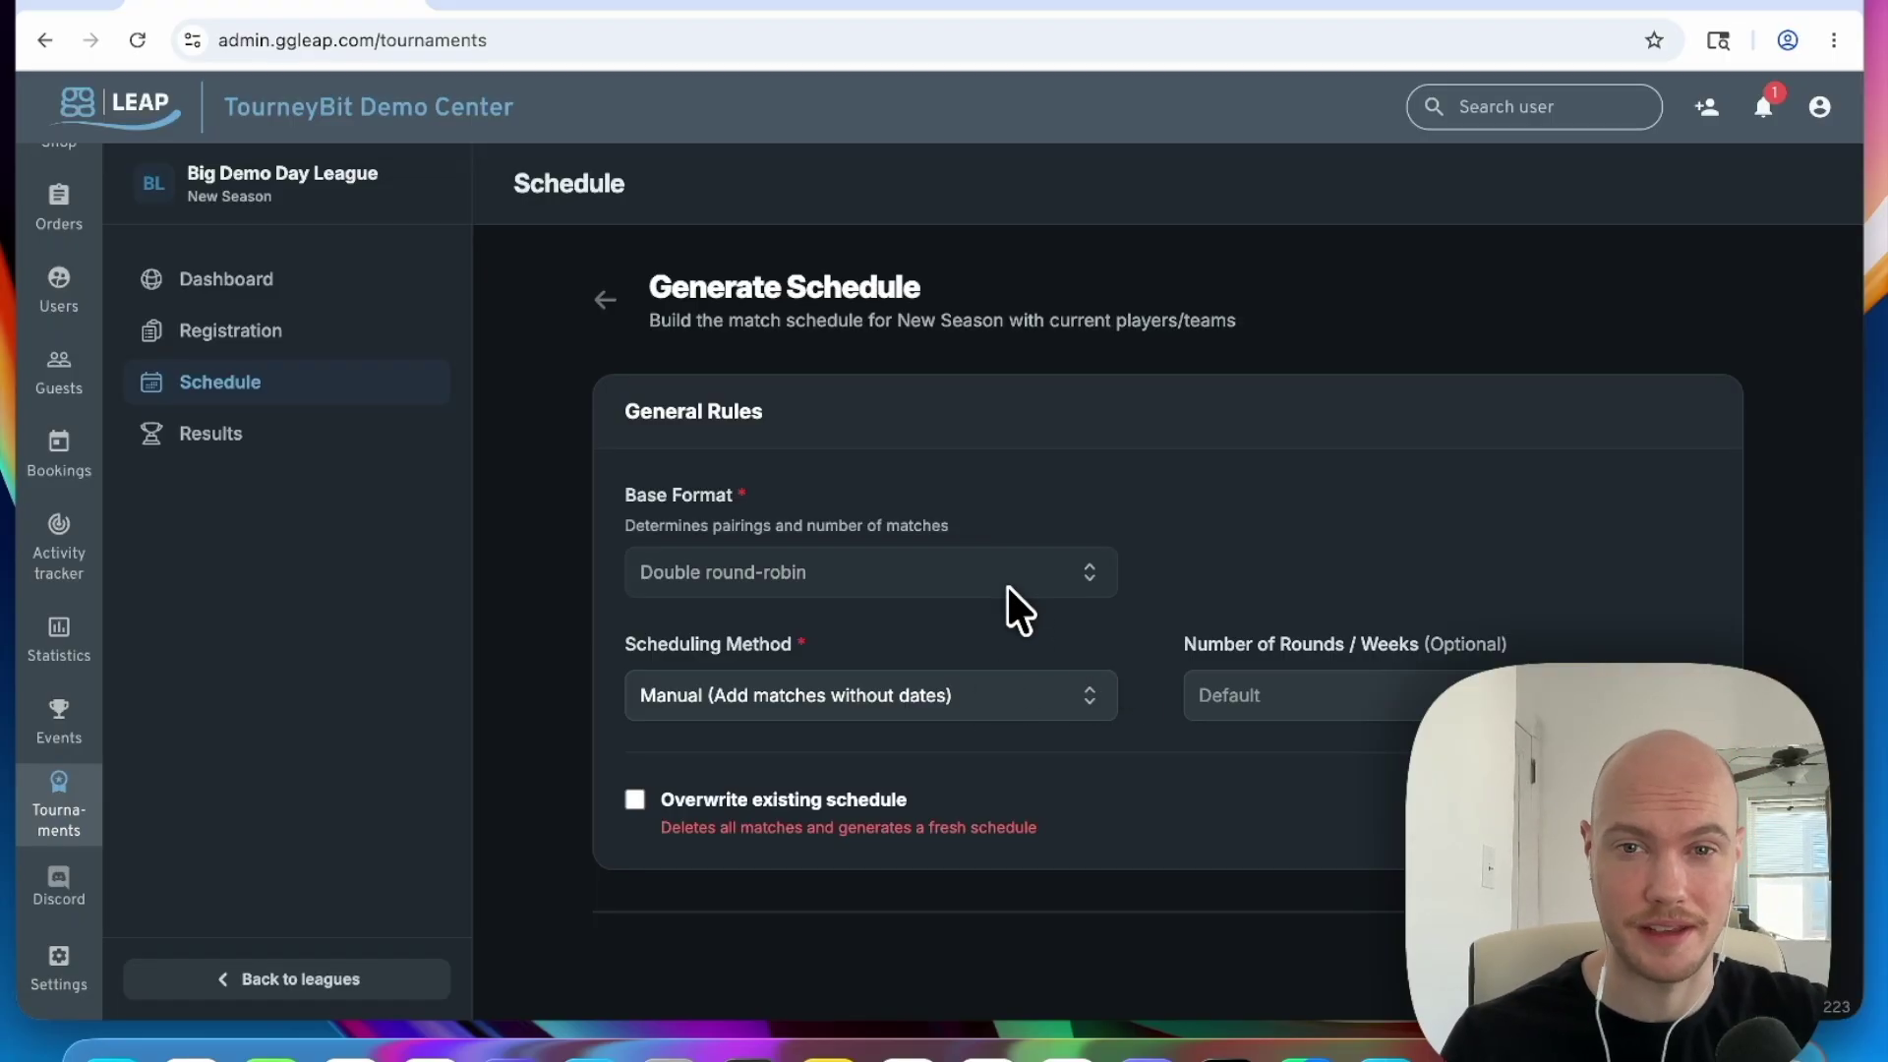
left_click(895, 689)
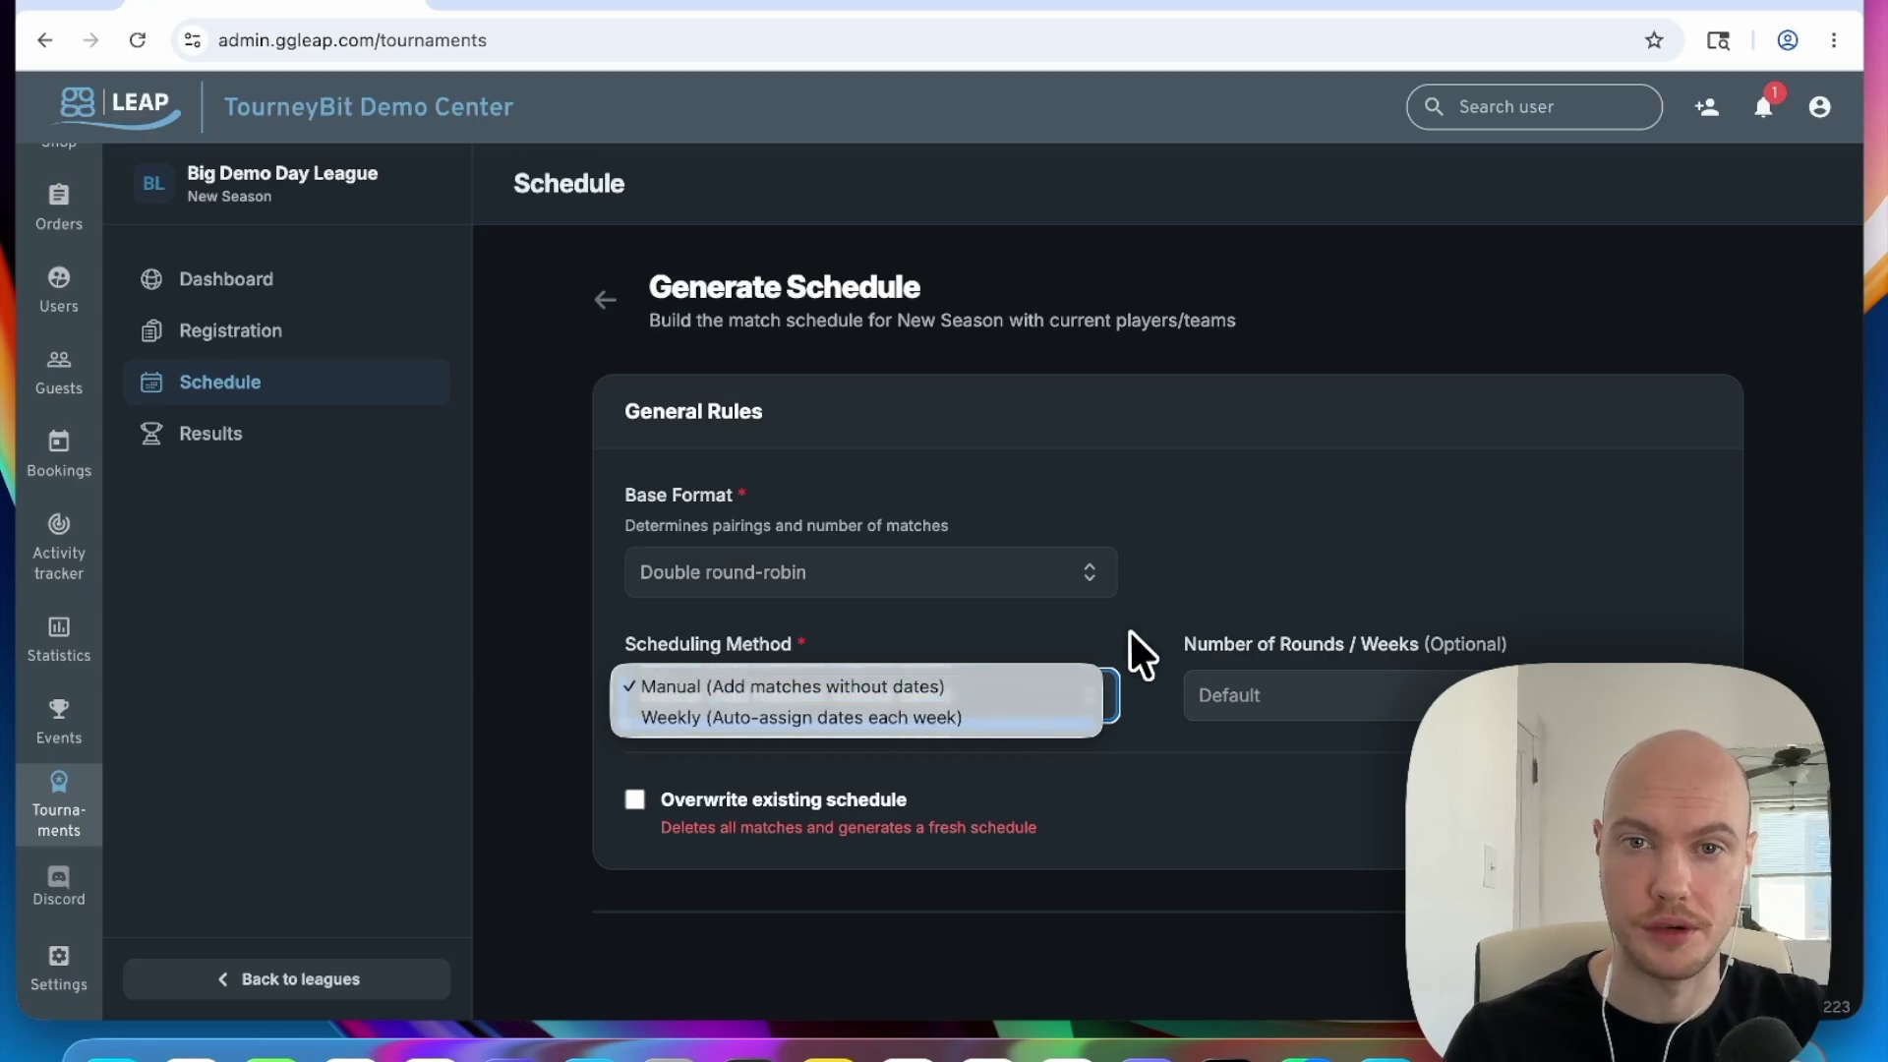
left_click(884, 717)
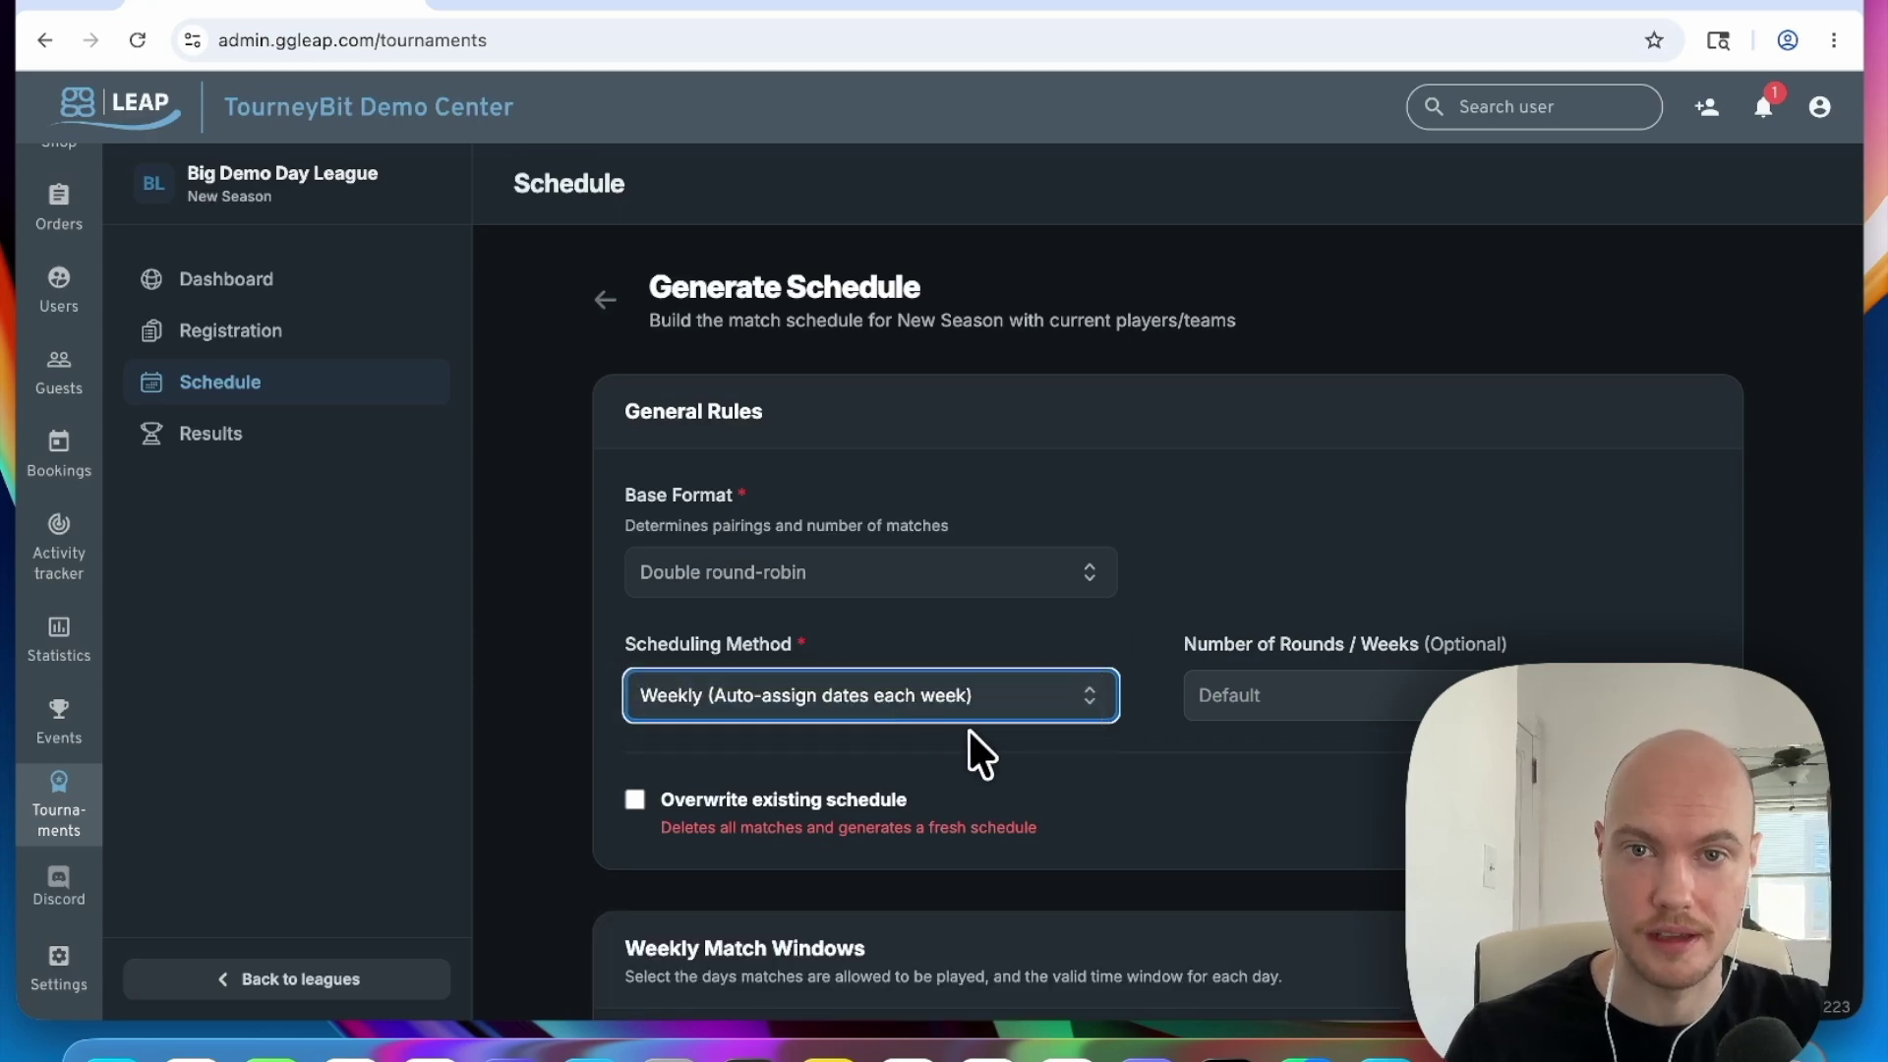
left_click(1008, 694)
left_click(940, 652)
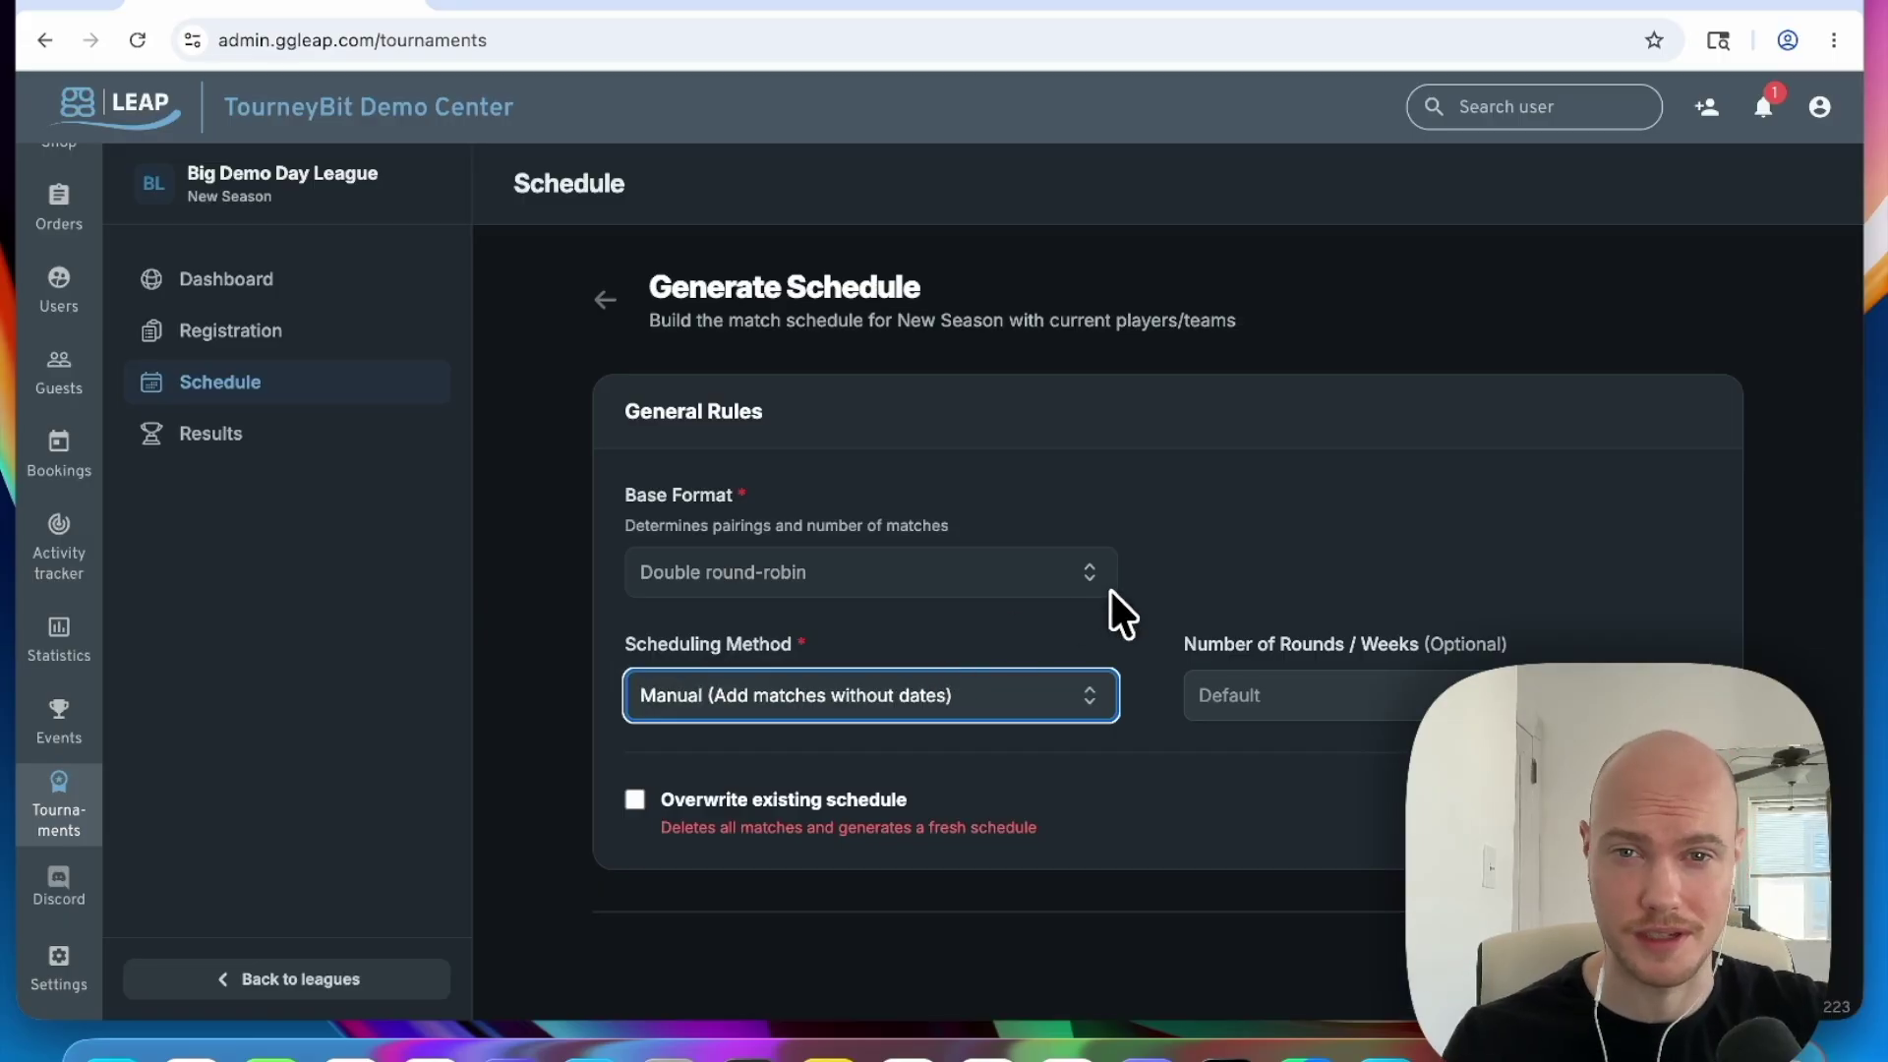
left_click(843, 704)
left_click(799, 710)
Step: Allow matches on Tuesday in the weekly match windows and set that day's start time to 07:00 PM
scroll(999, 718, "down", 1)
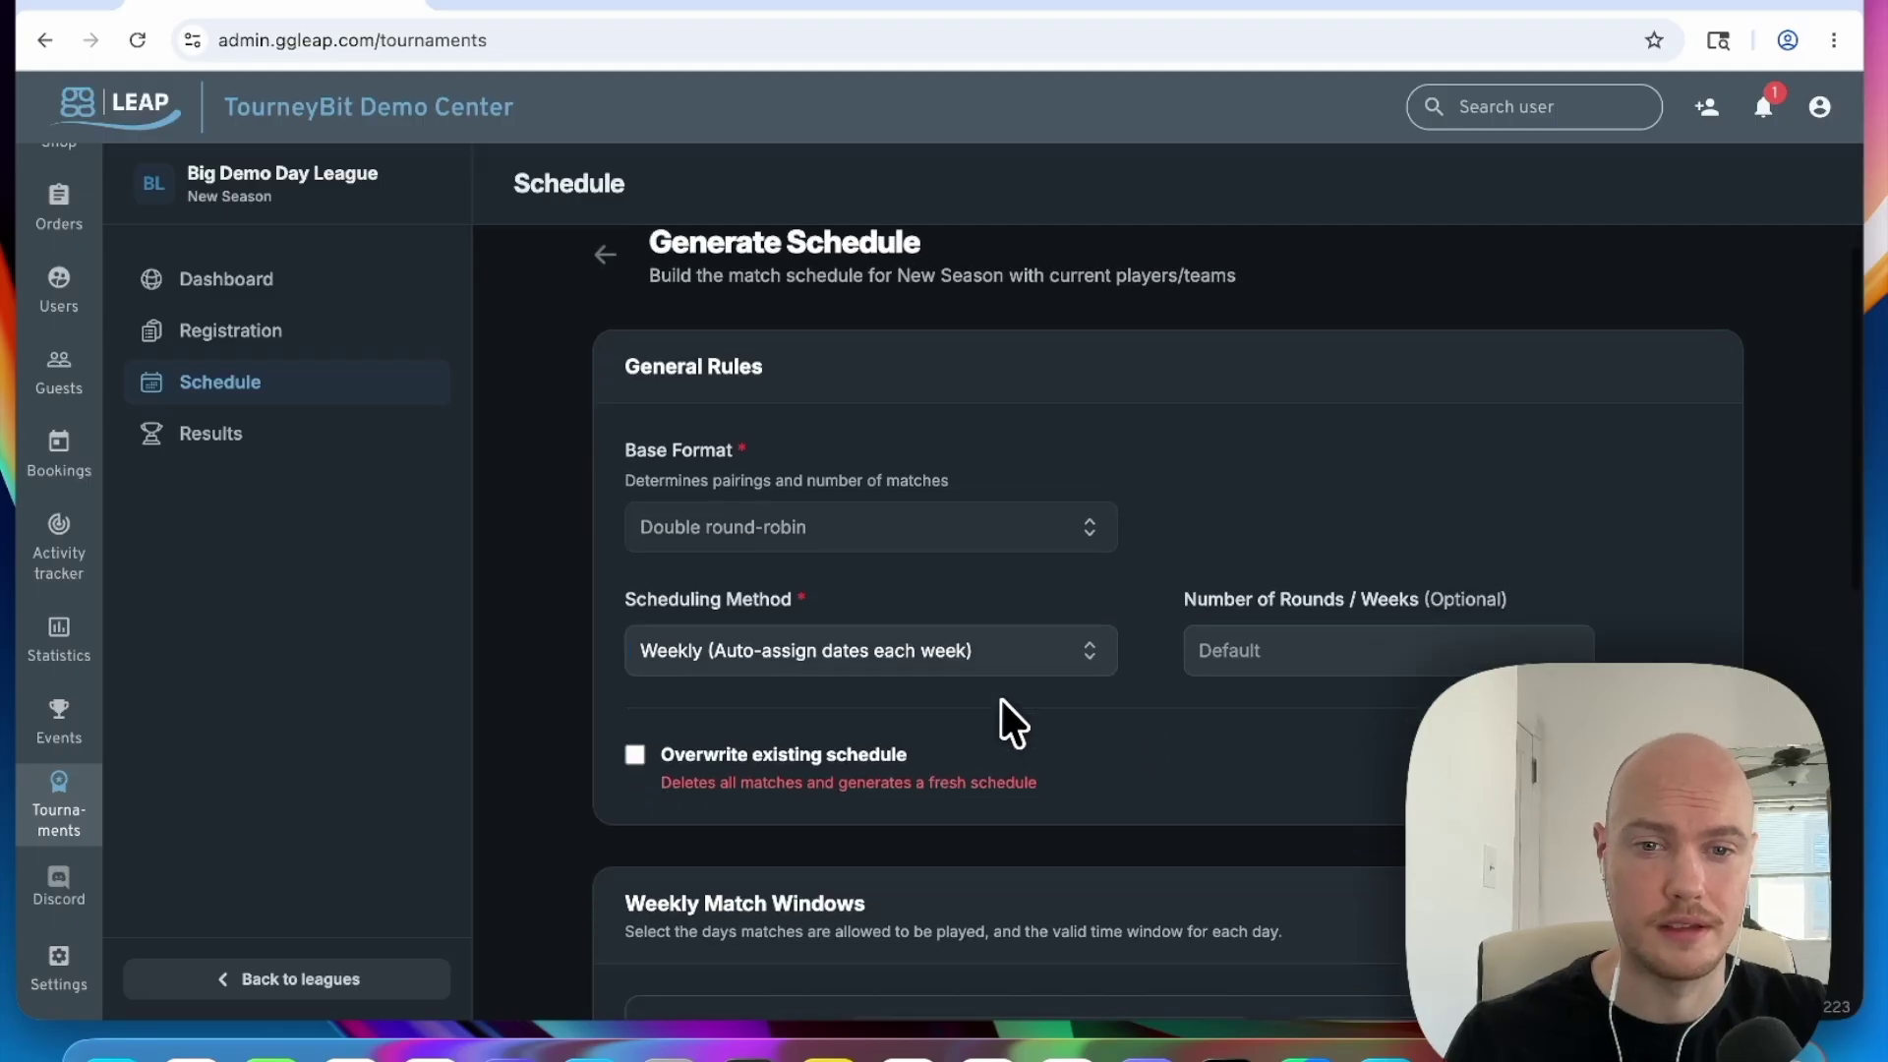
scroll(1068, 701, "down", 8)
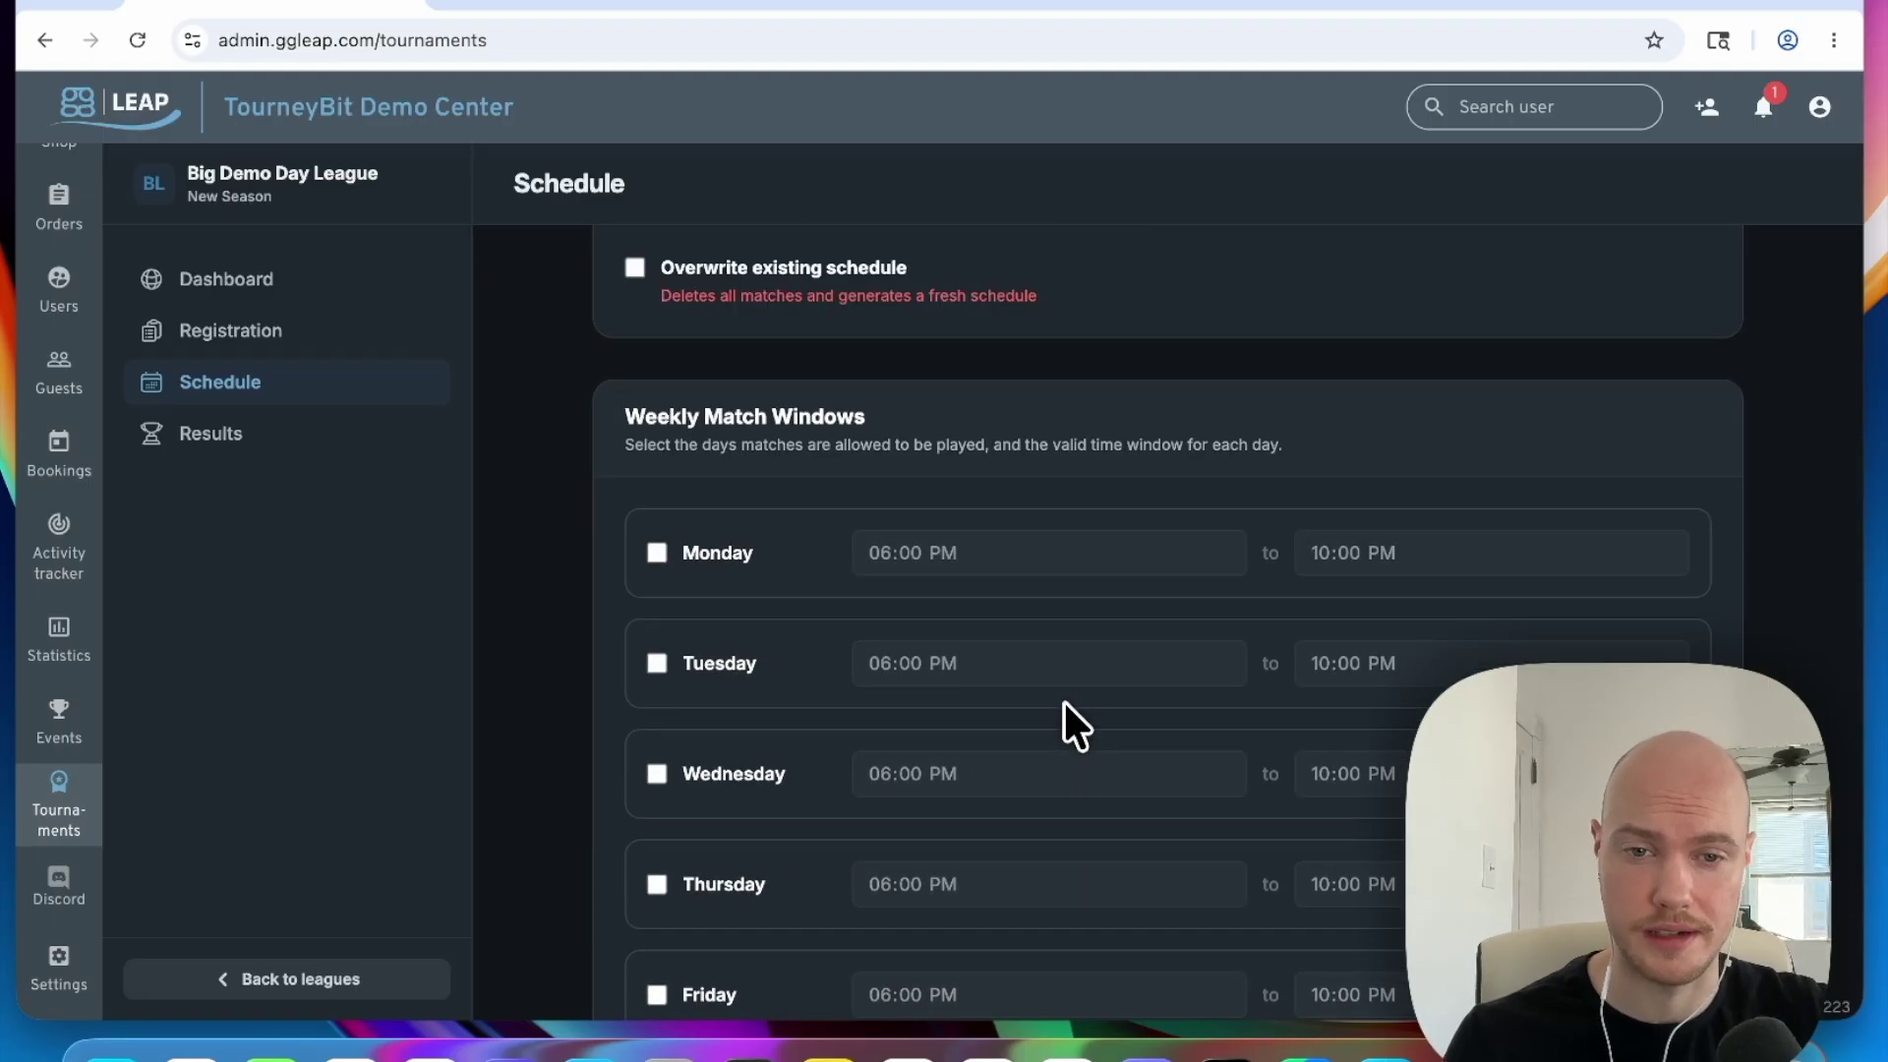
left_click(653, 662)
left_click(893, 665)
left_click(1211, 661)
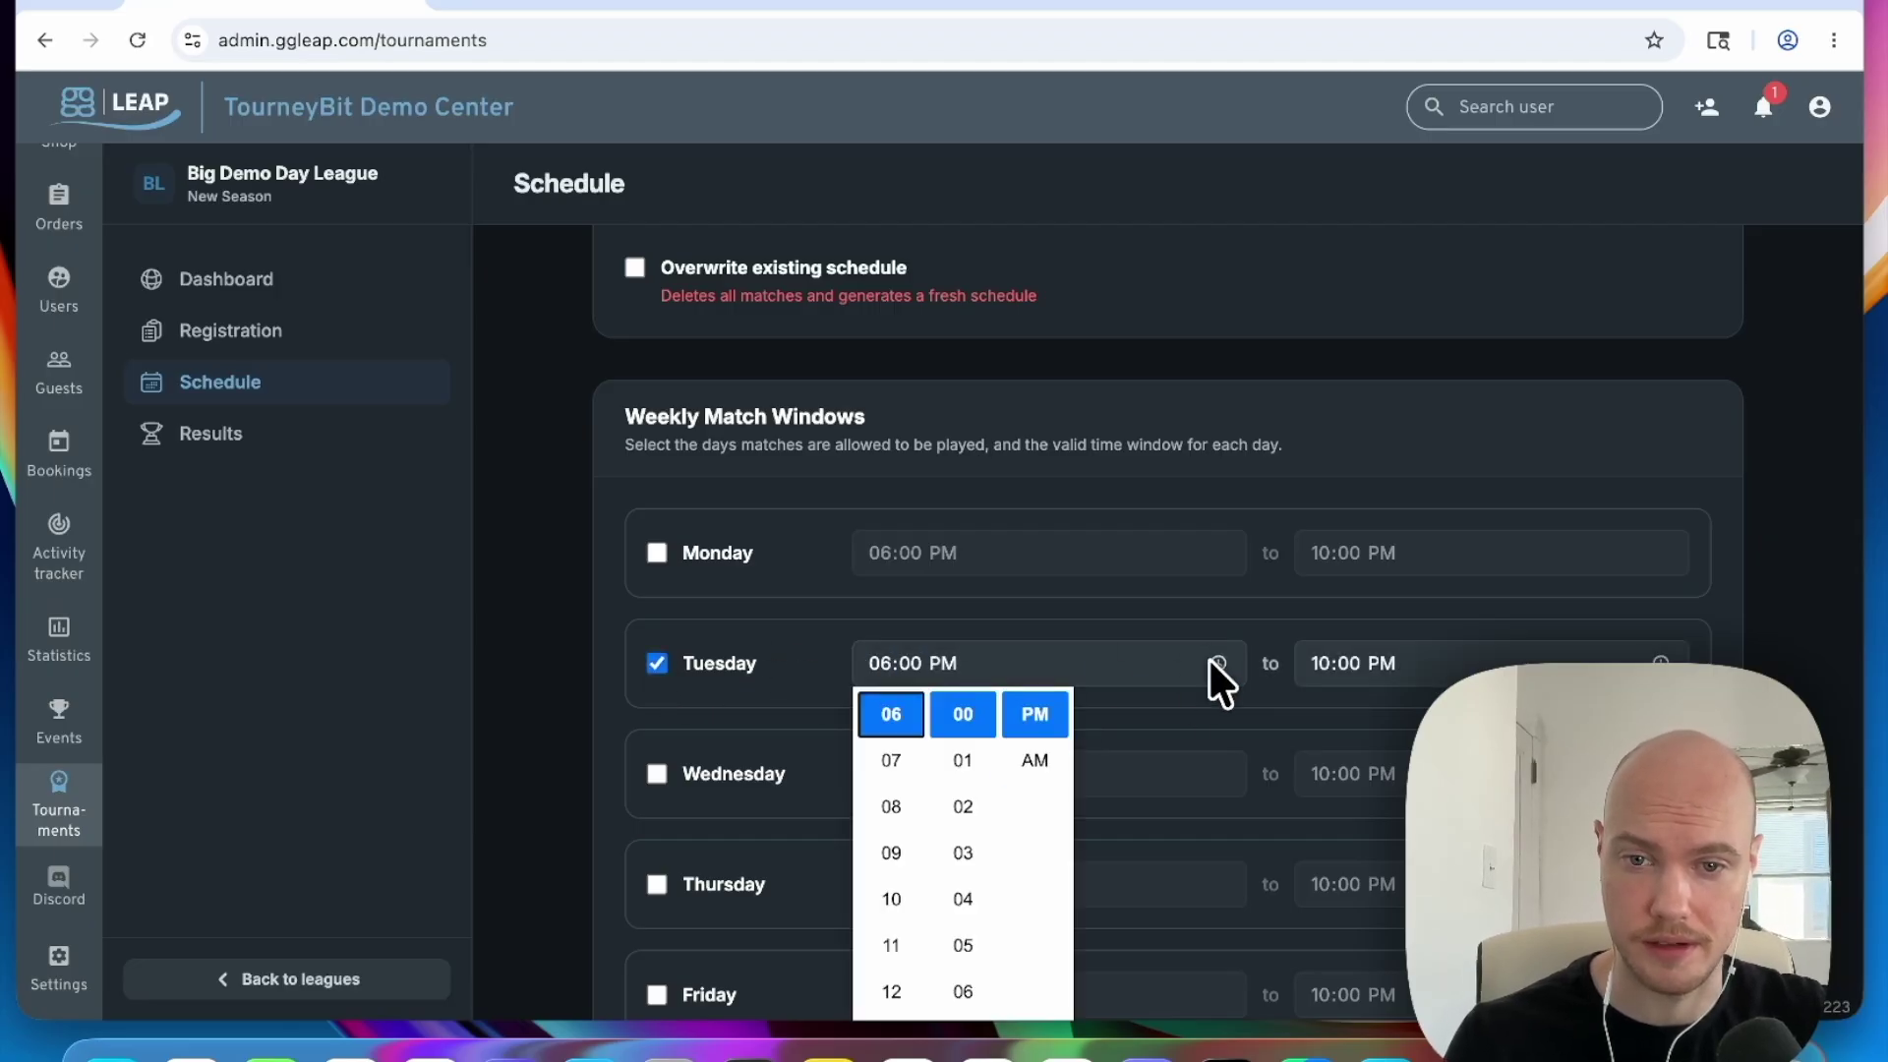
left_click(890, 759)
left_click(800, 710)
Step: Allow matches on Thursday as well and set that day's start time to 07:00 PM
scroll(800, 710, "down", 3)
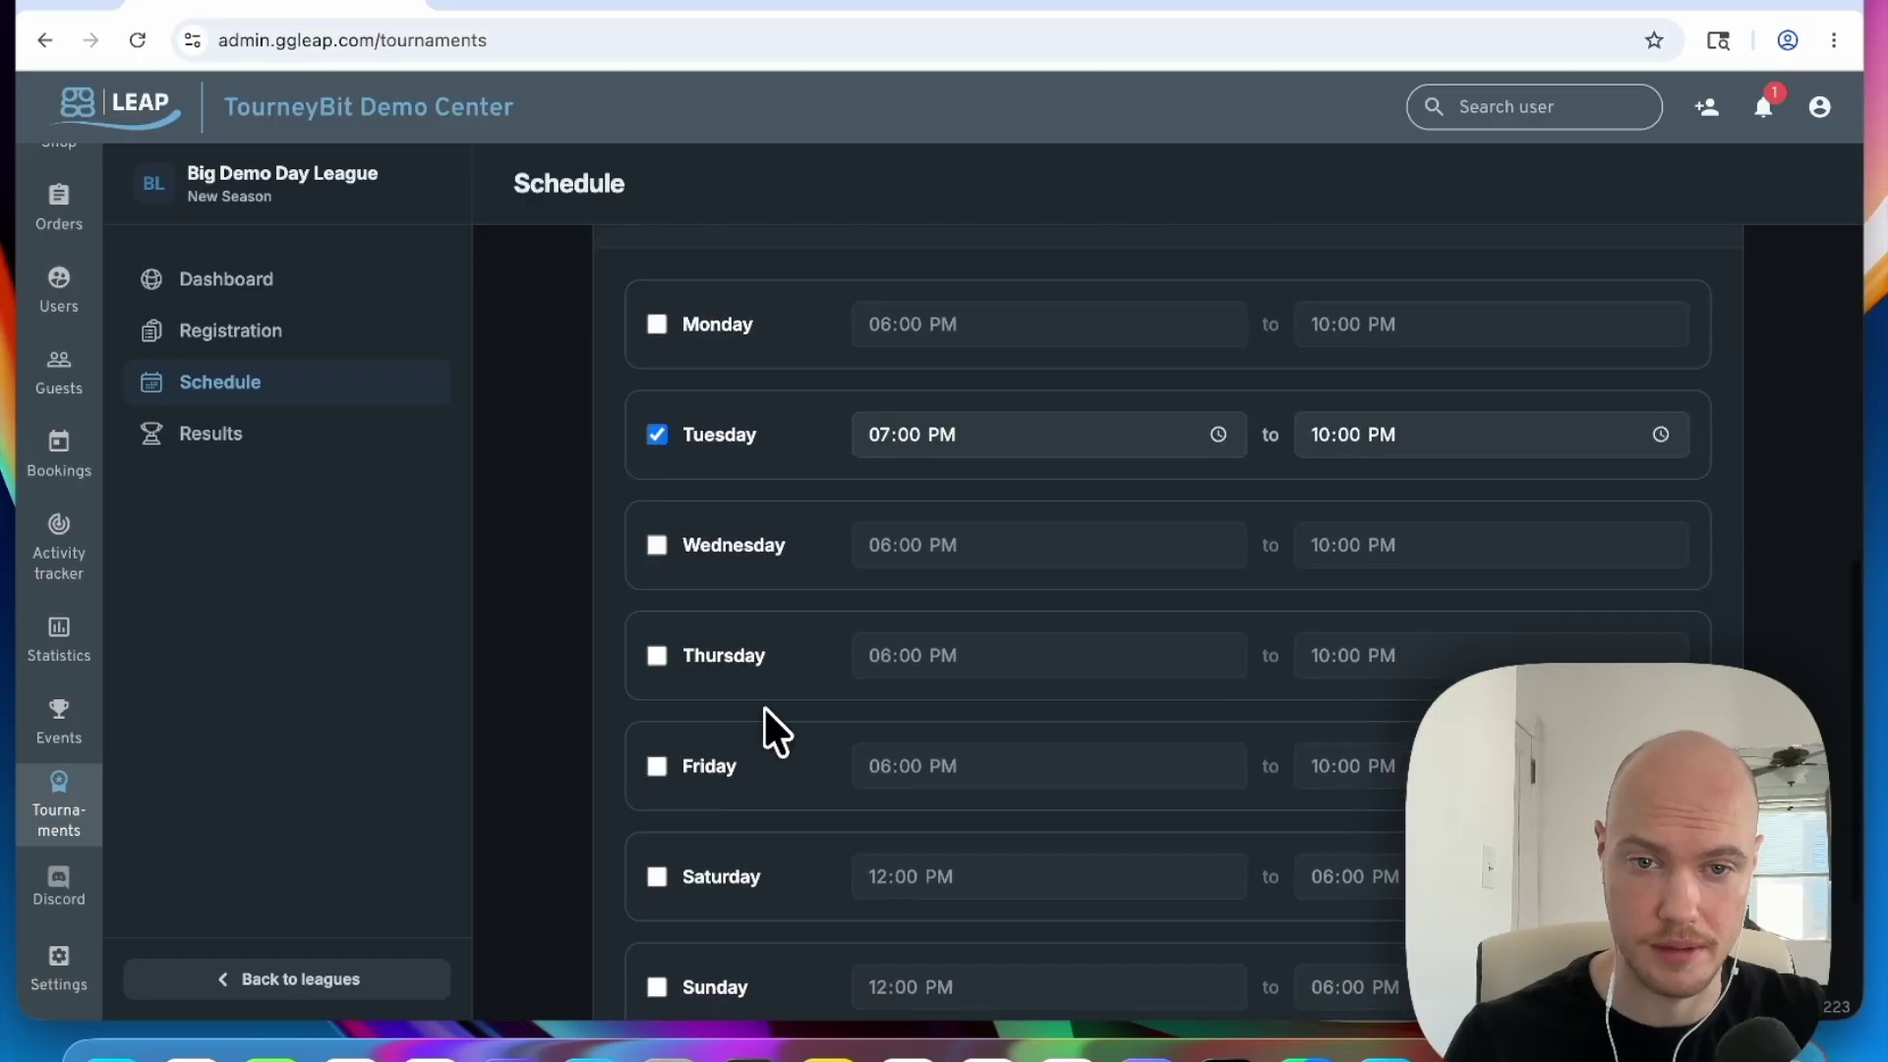
left_click(655, 656)
left_click(1217, 656)
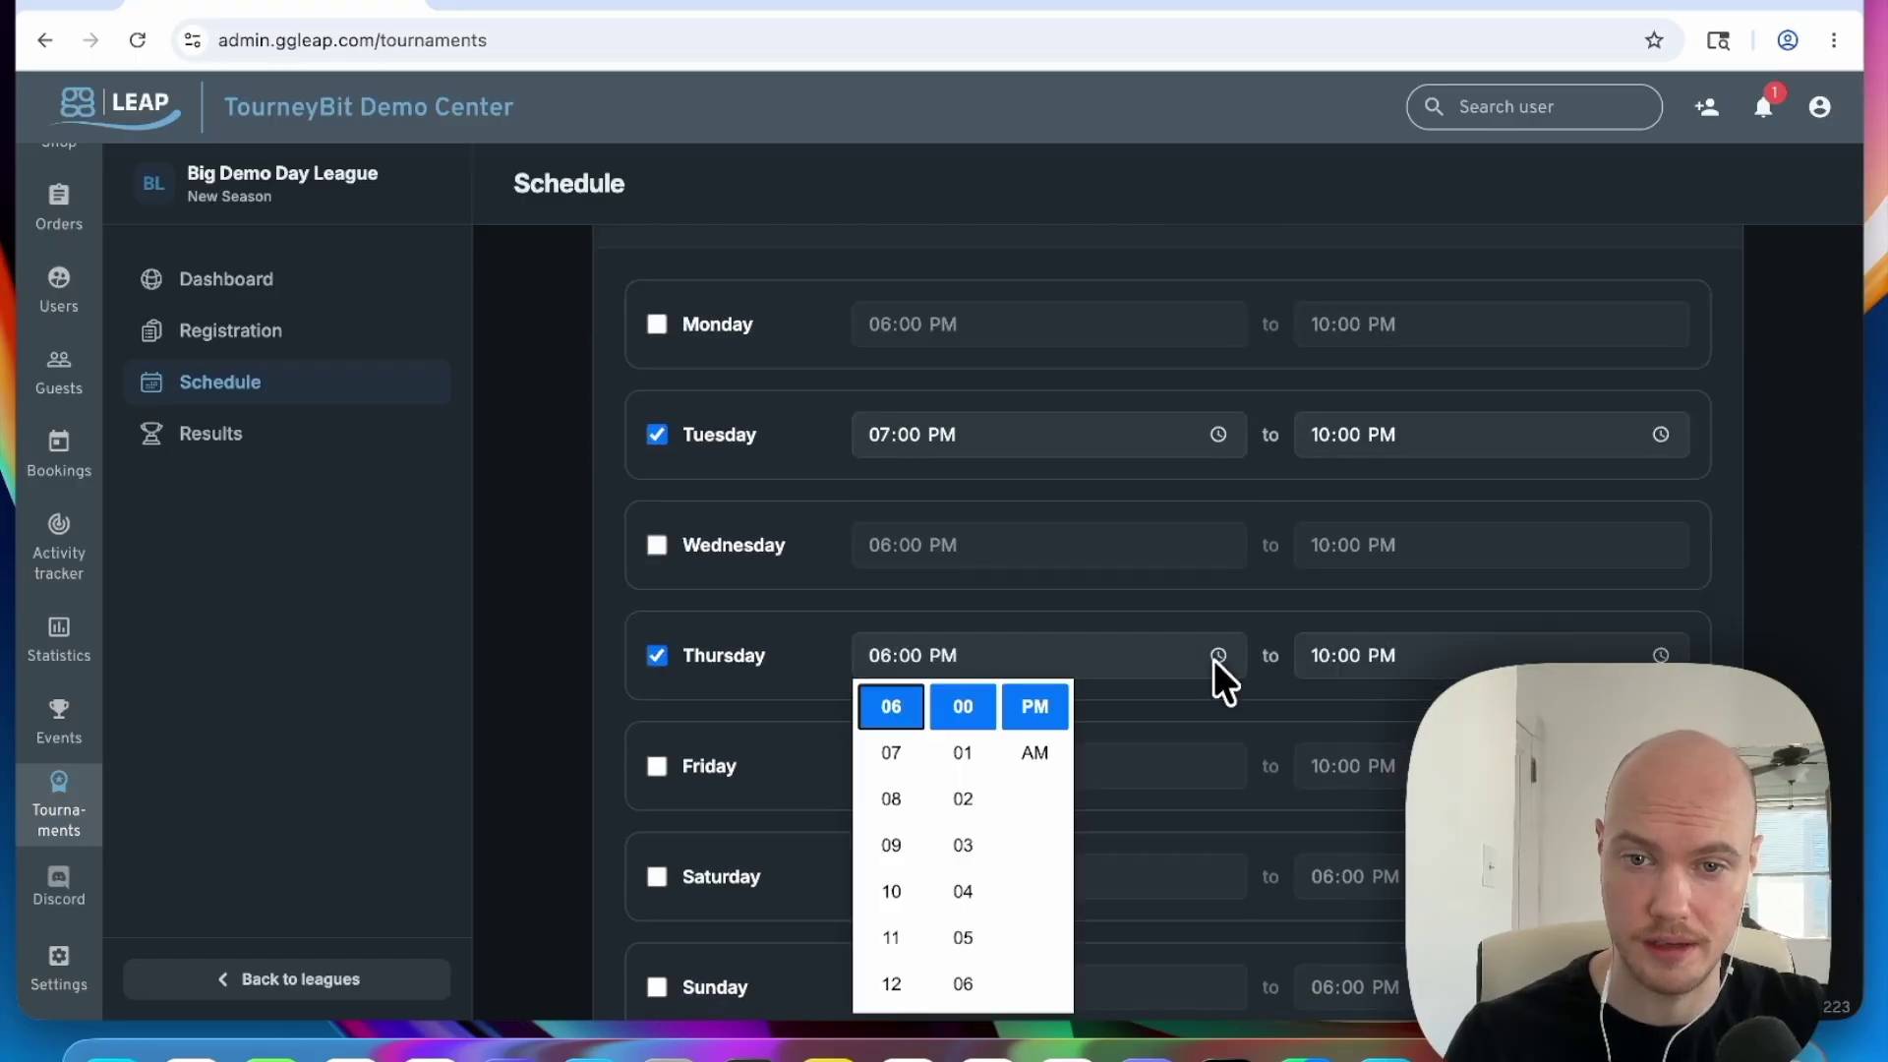
left_click(890, 753)
left_click(1091, 619)
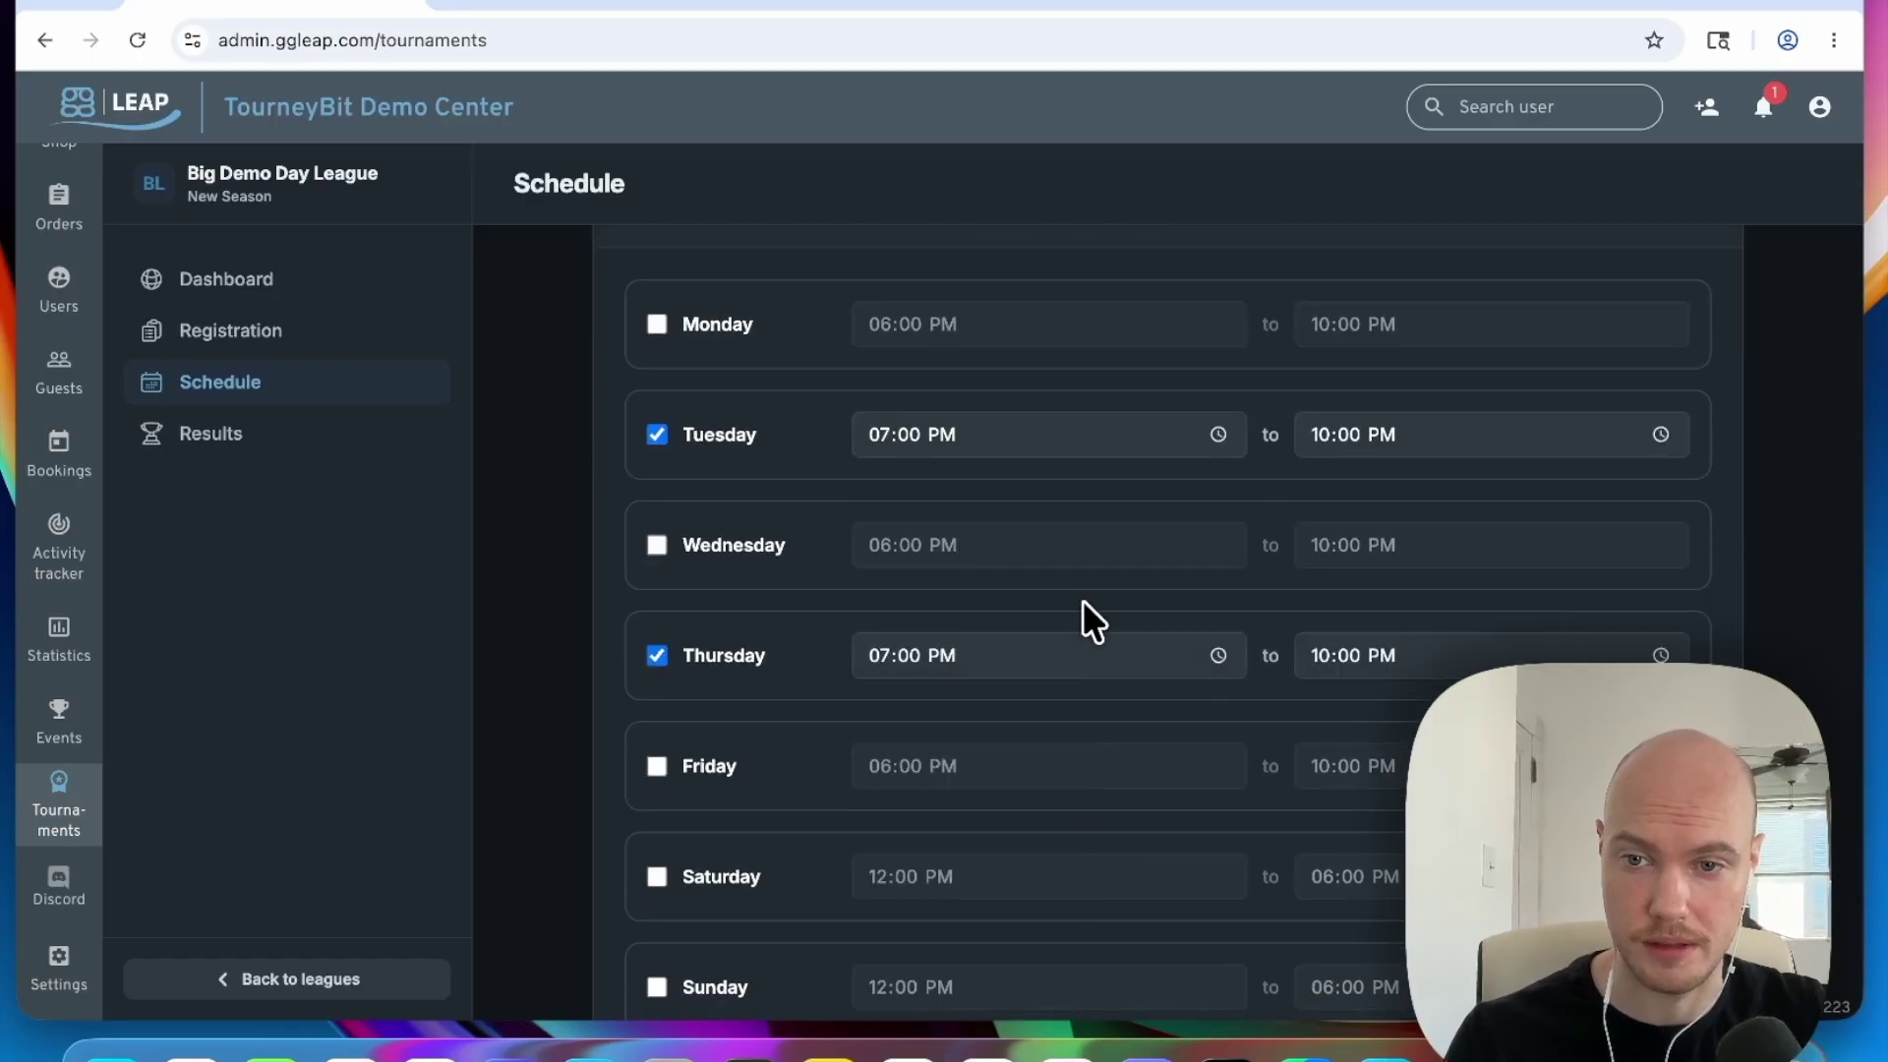
Step: Recheck the scheduling method options, keep the Weekly method, and generate the match schedule
scroll(1105, 631, "up", 5)
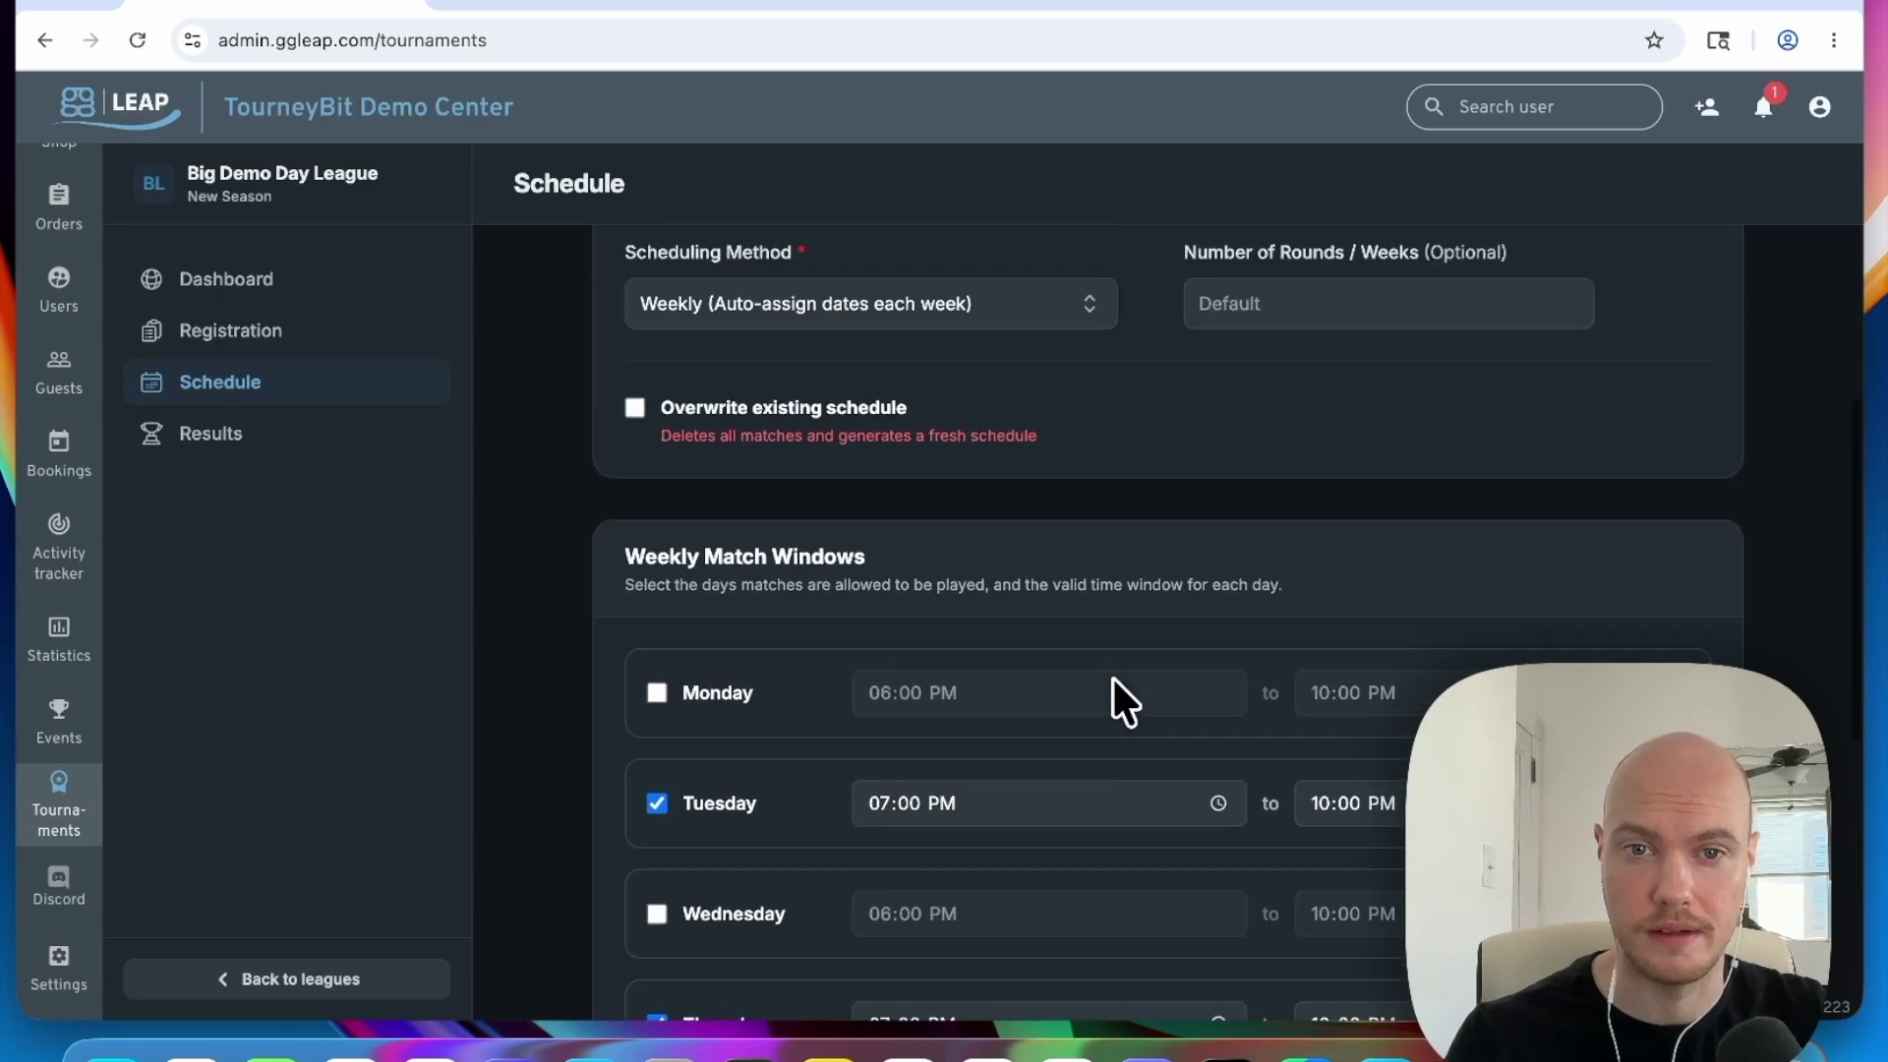
left_click(896, 453)
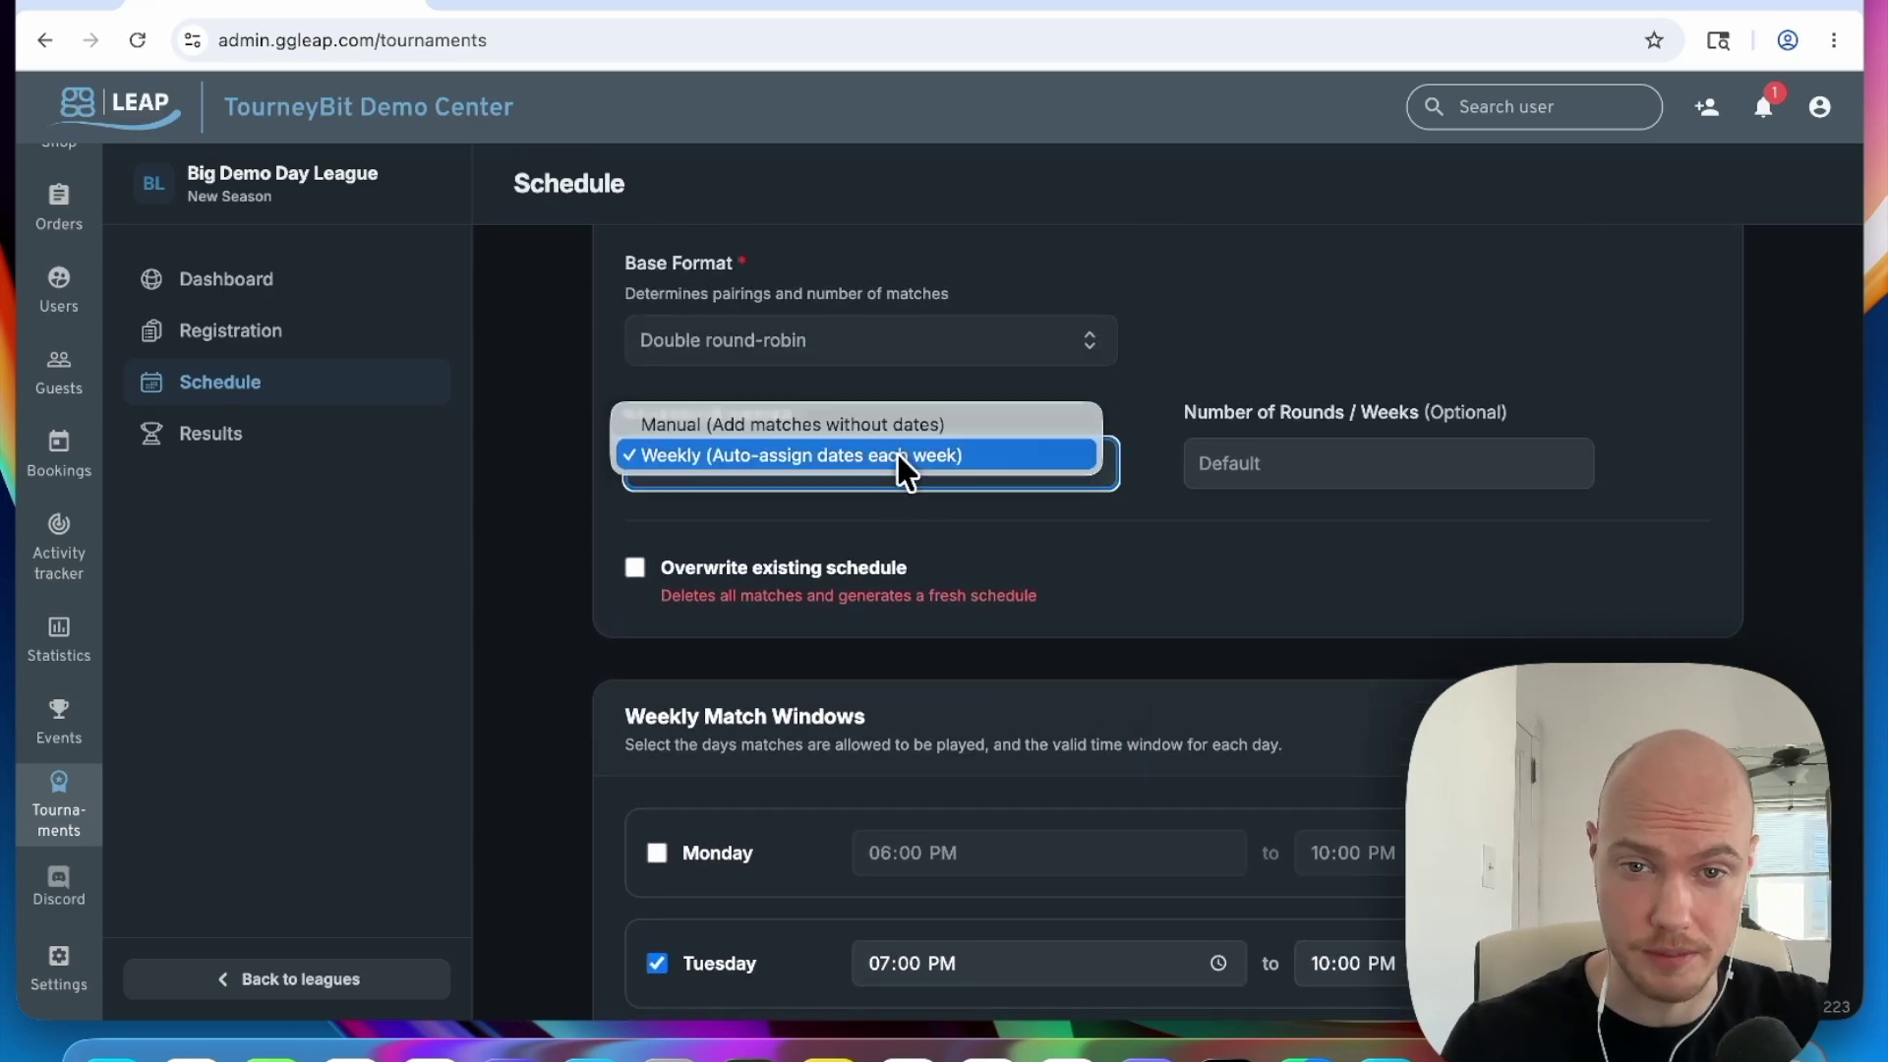
left_click(894, 452)
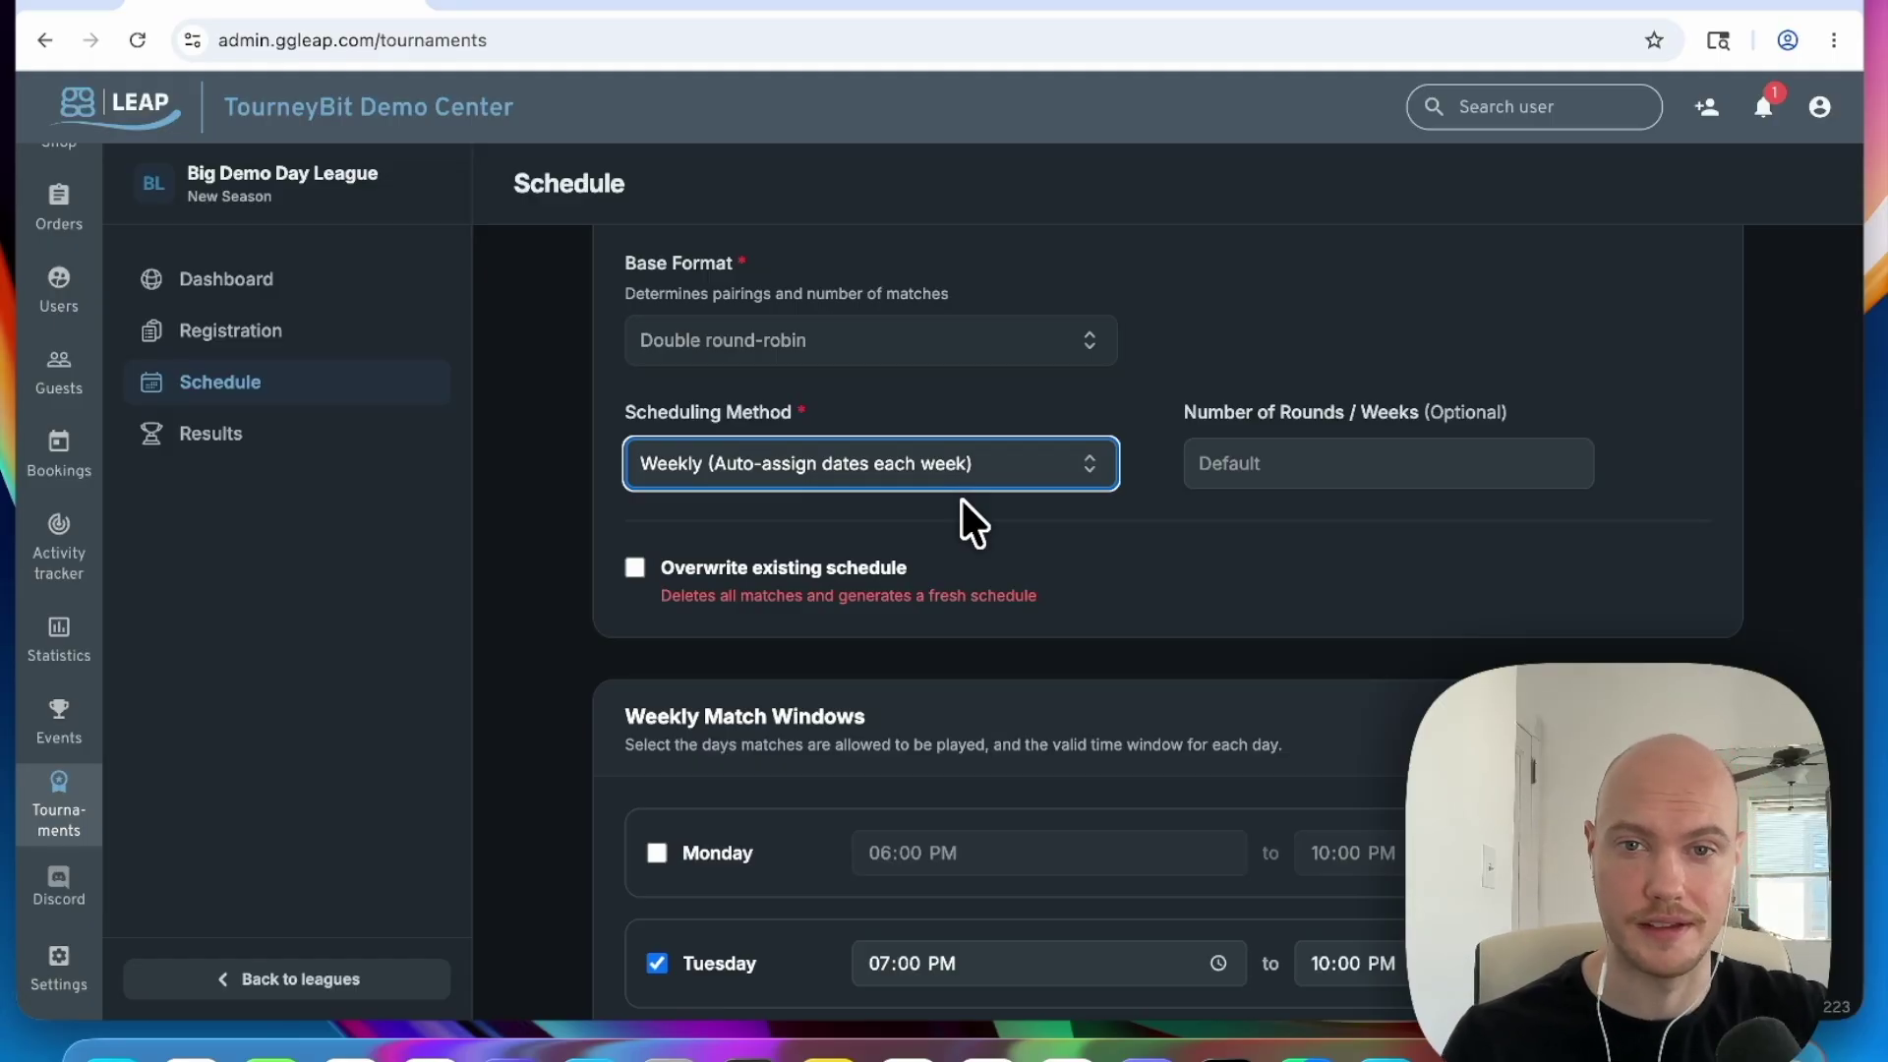
scroll(1076, 689, "down", 10)
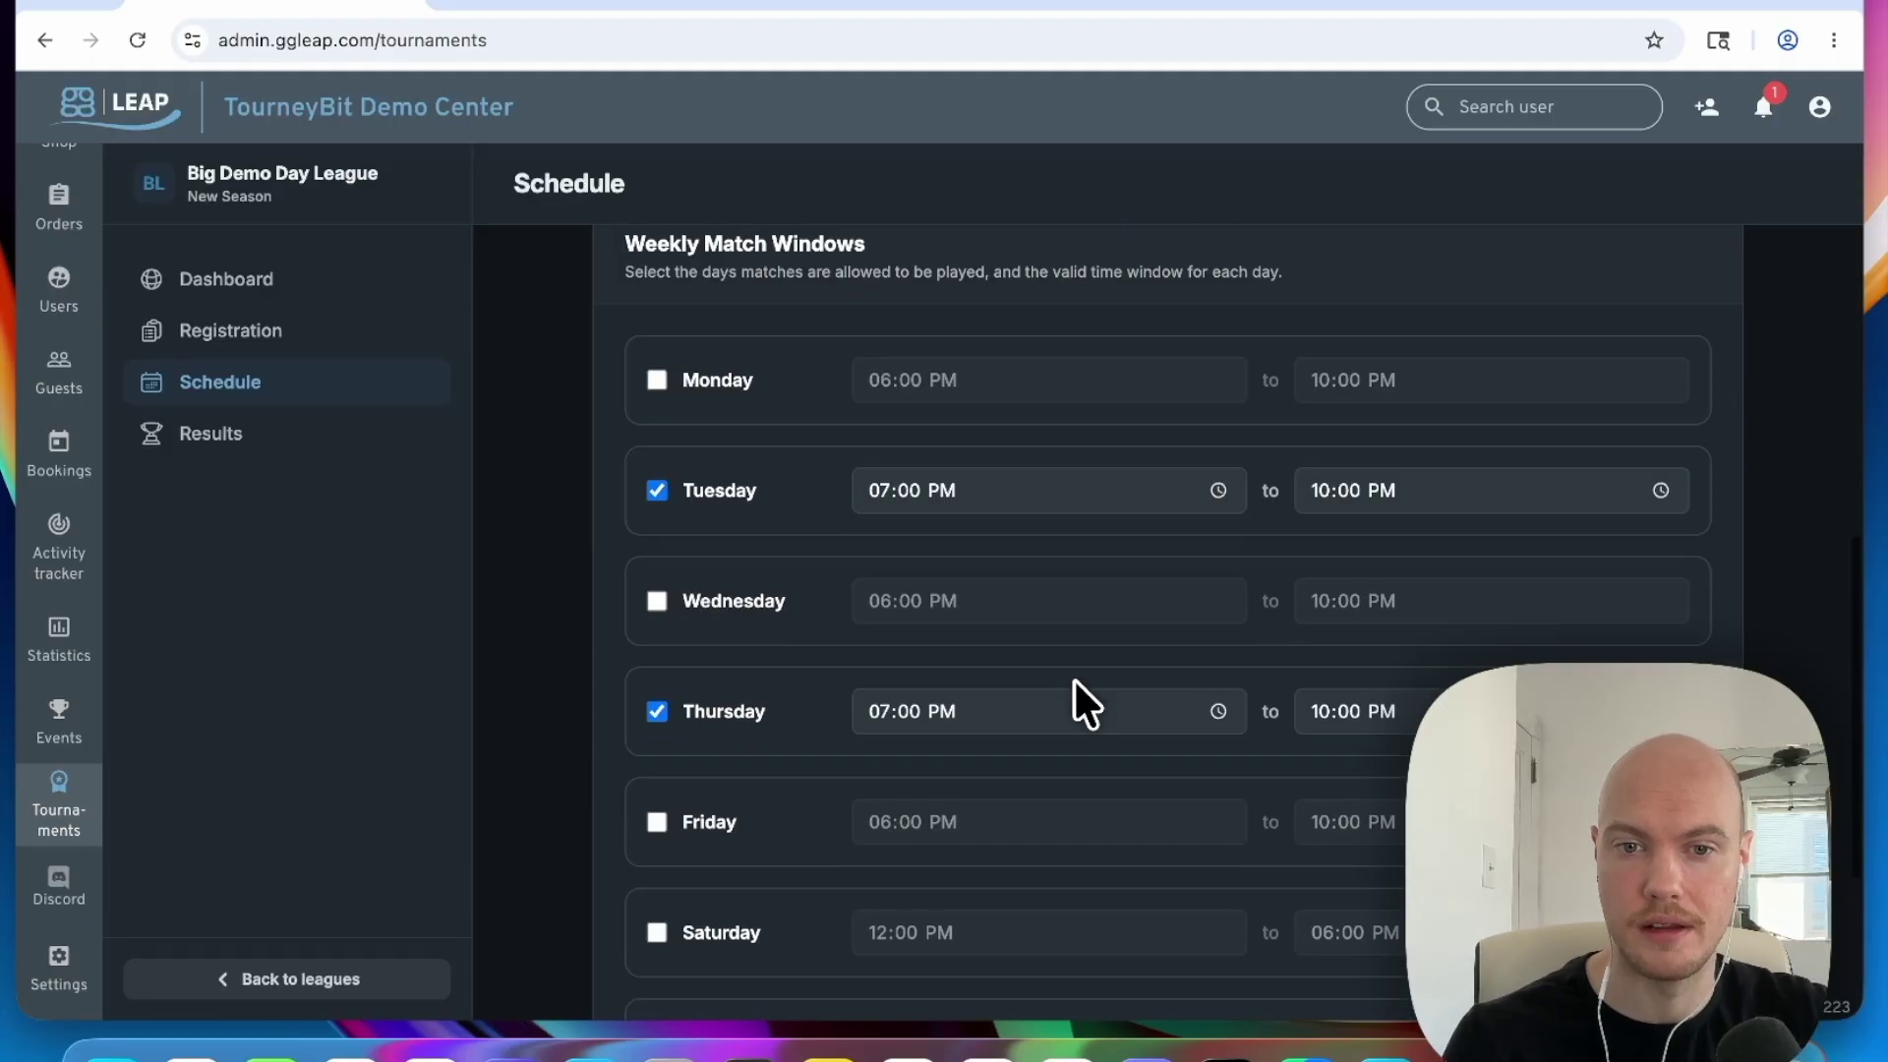
left_click(1360, 829)
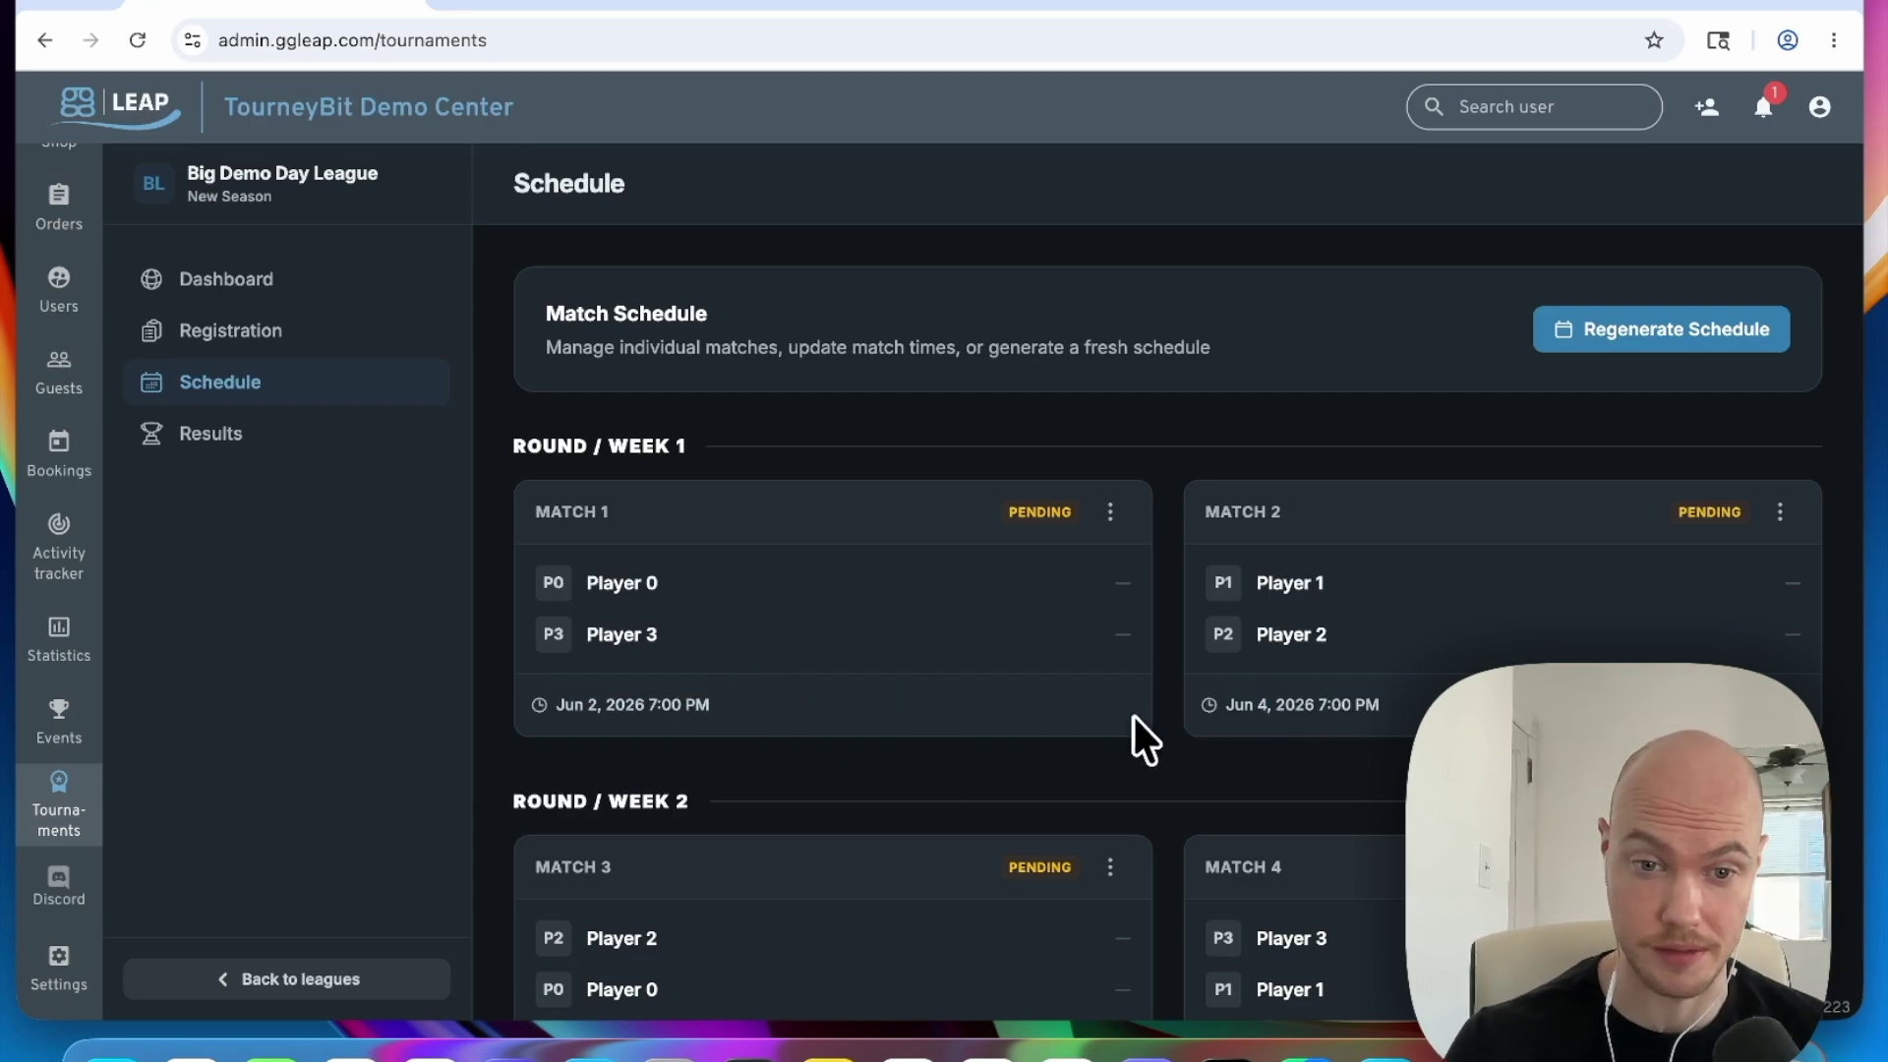
Step: Review the generated matches by round, open Match 1's date and time for editing, and cancel without changing it
scroll(1125, 733, "down", 1)
scroll(983, 742, "down", 1)
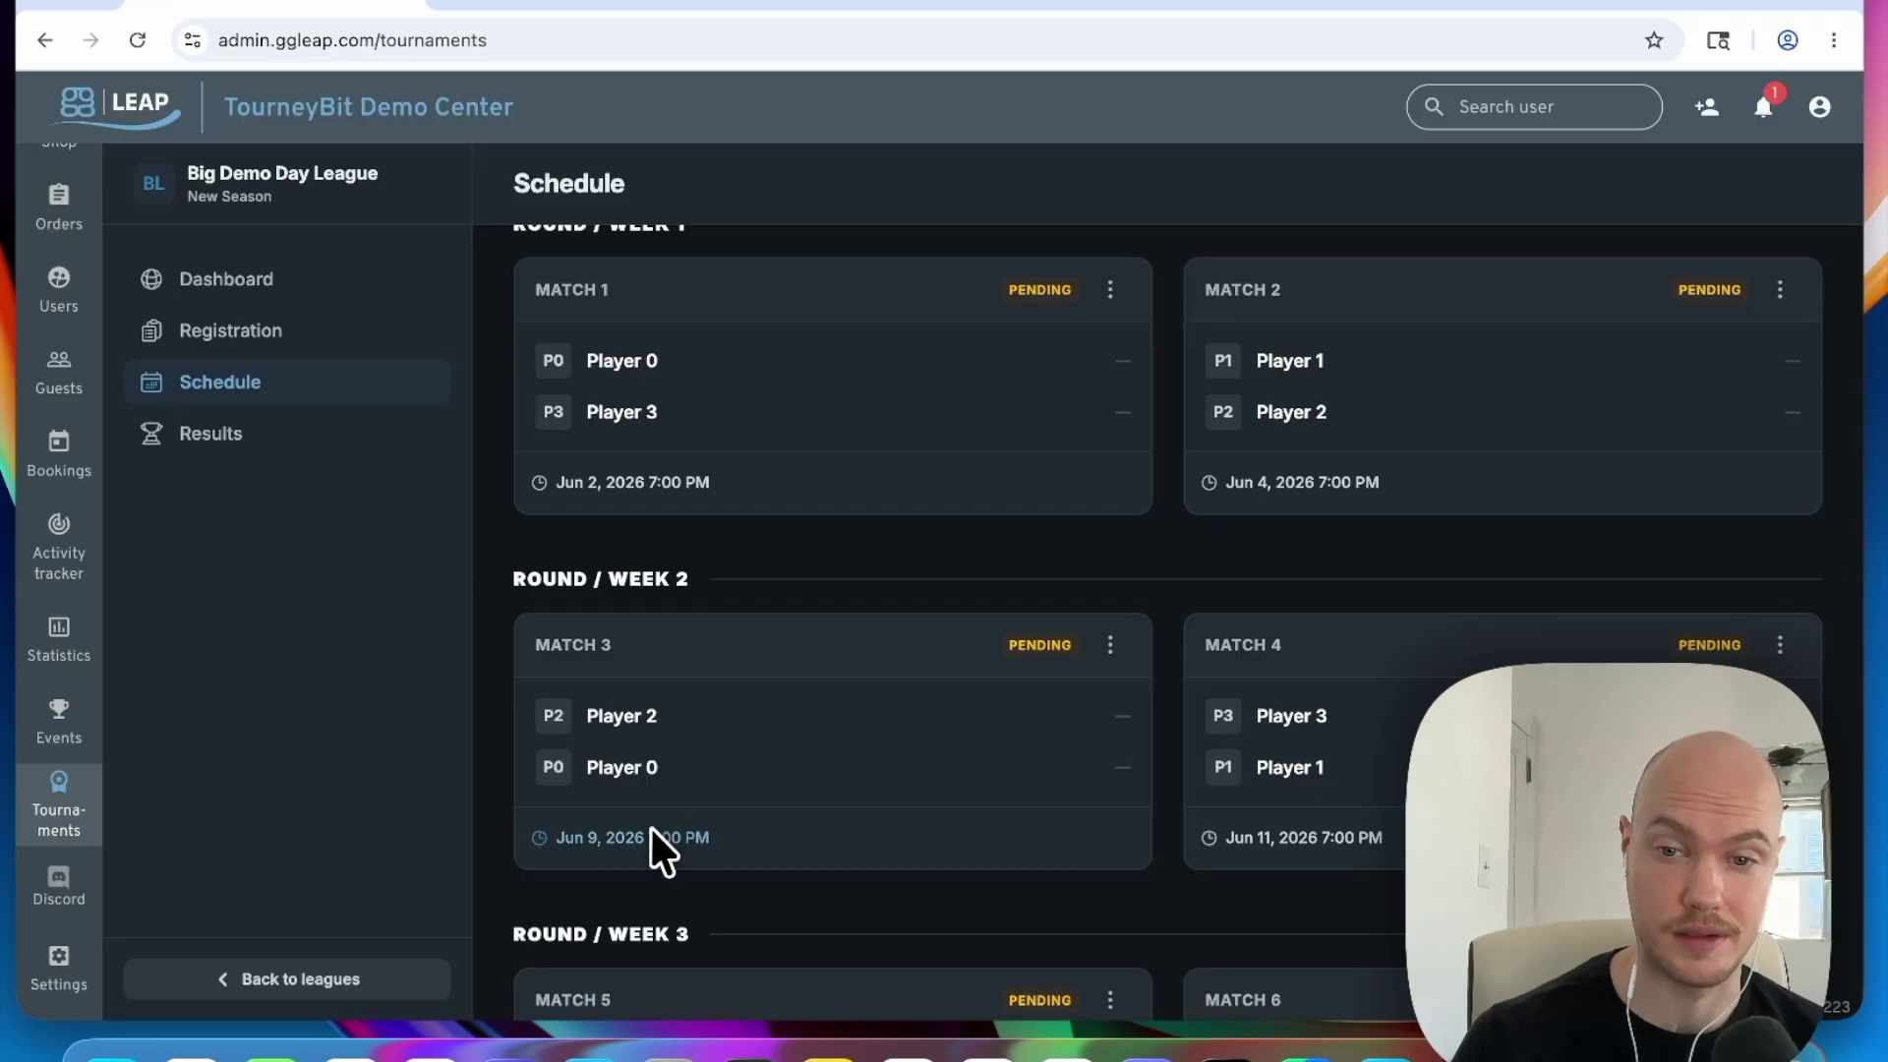
scroll(1121, 807, "down", 2)
scroll(1112, 786, "up", 4)
left_click(625, 706)
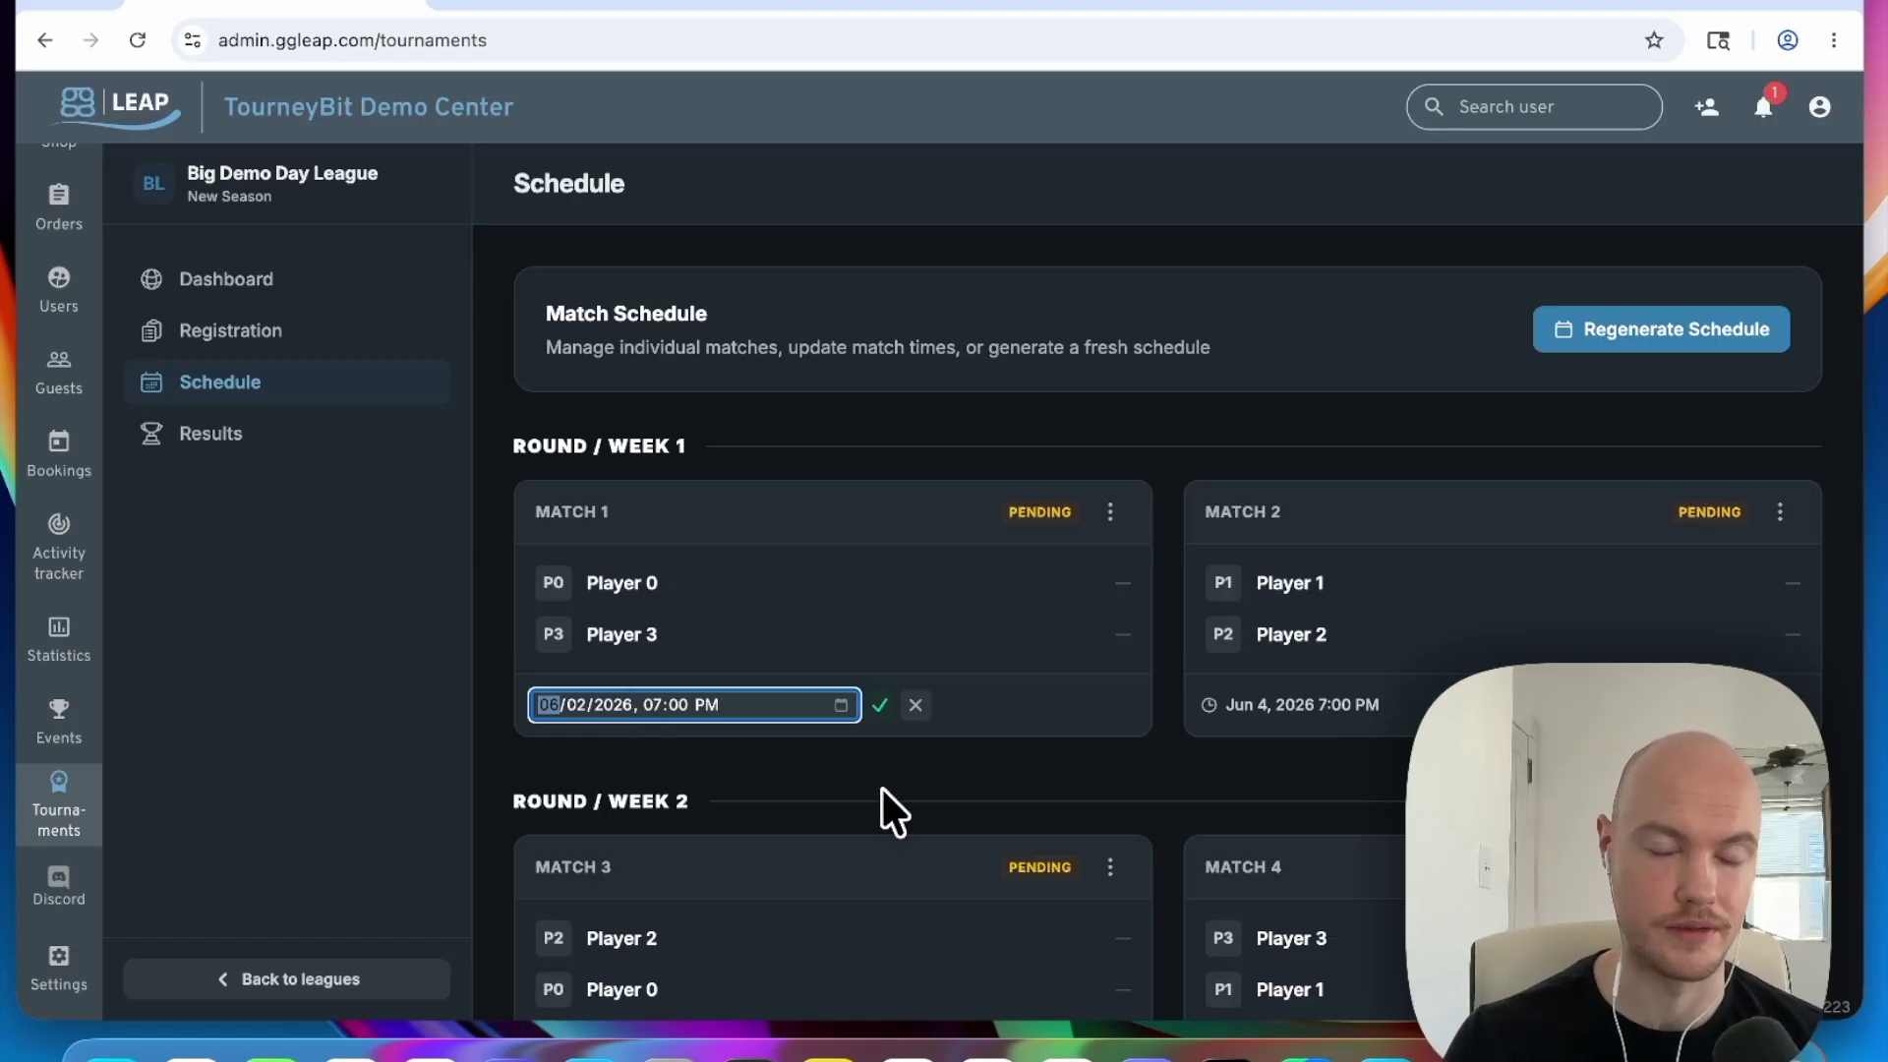
key("Escape")
Step: Open Match 1 for management, record Game 1 as 10 for Player 0 and 20 for Player 3, and mark it final
left_click(1110, 511)
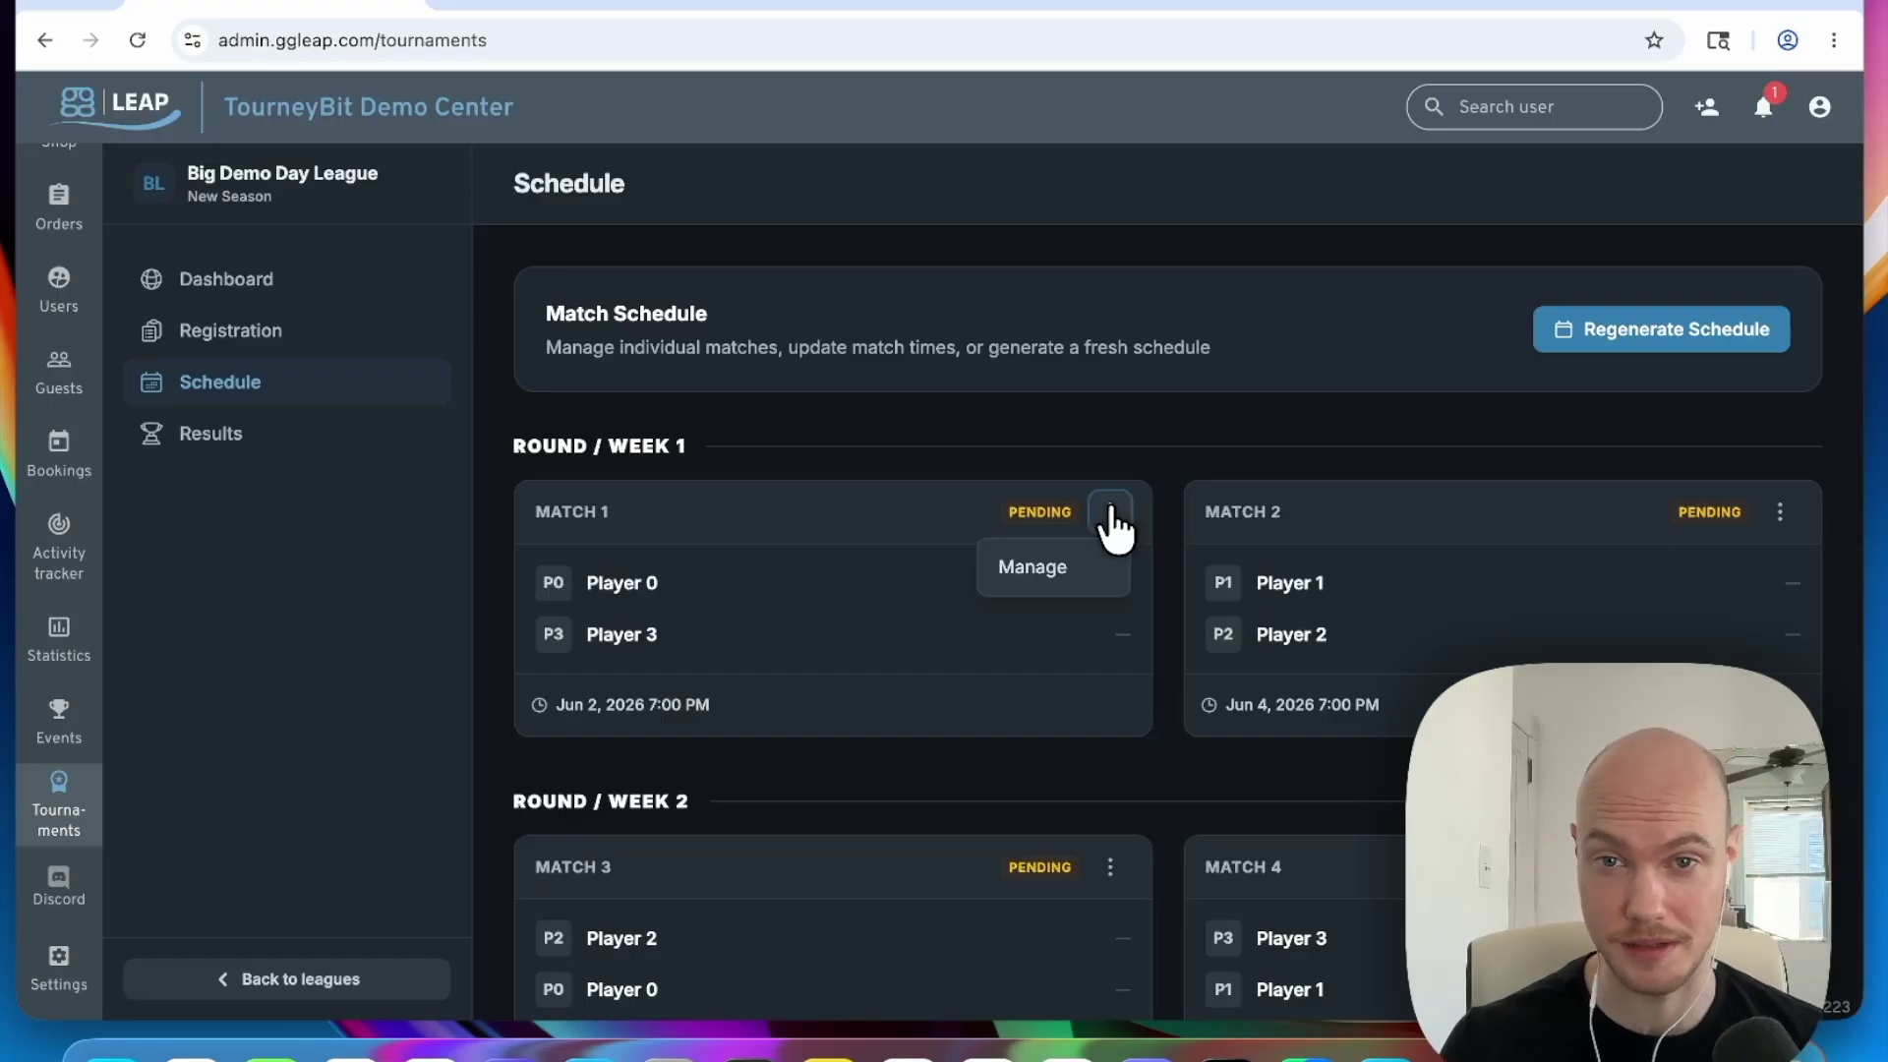
left_click(1046, 576)
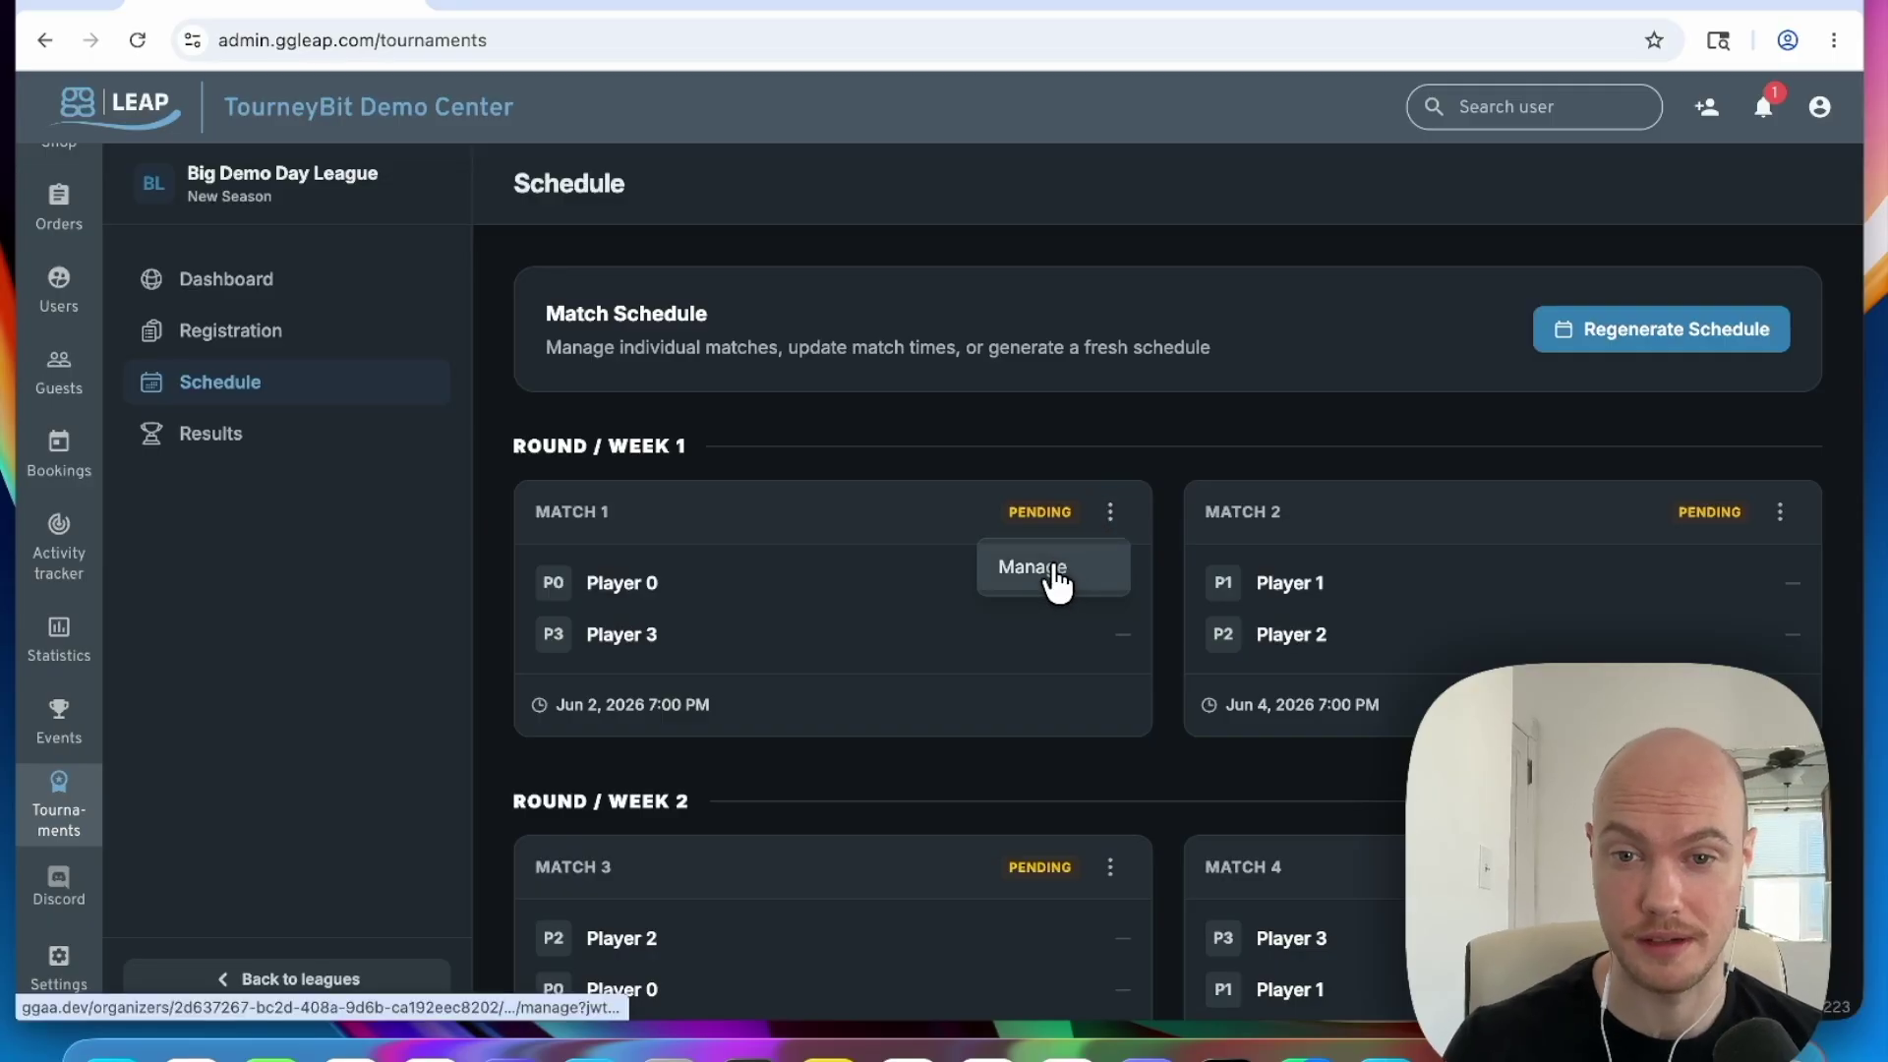
scroll(1150, 712, "down", 3)
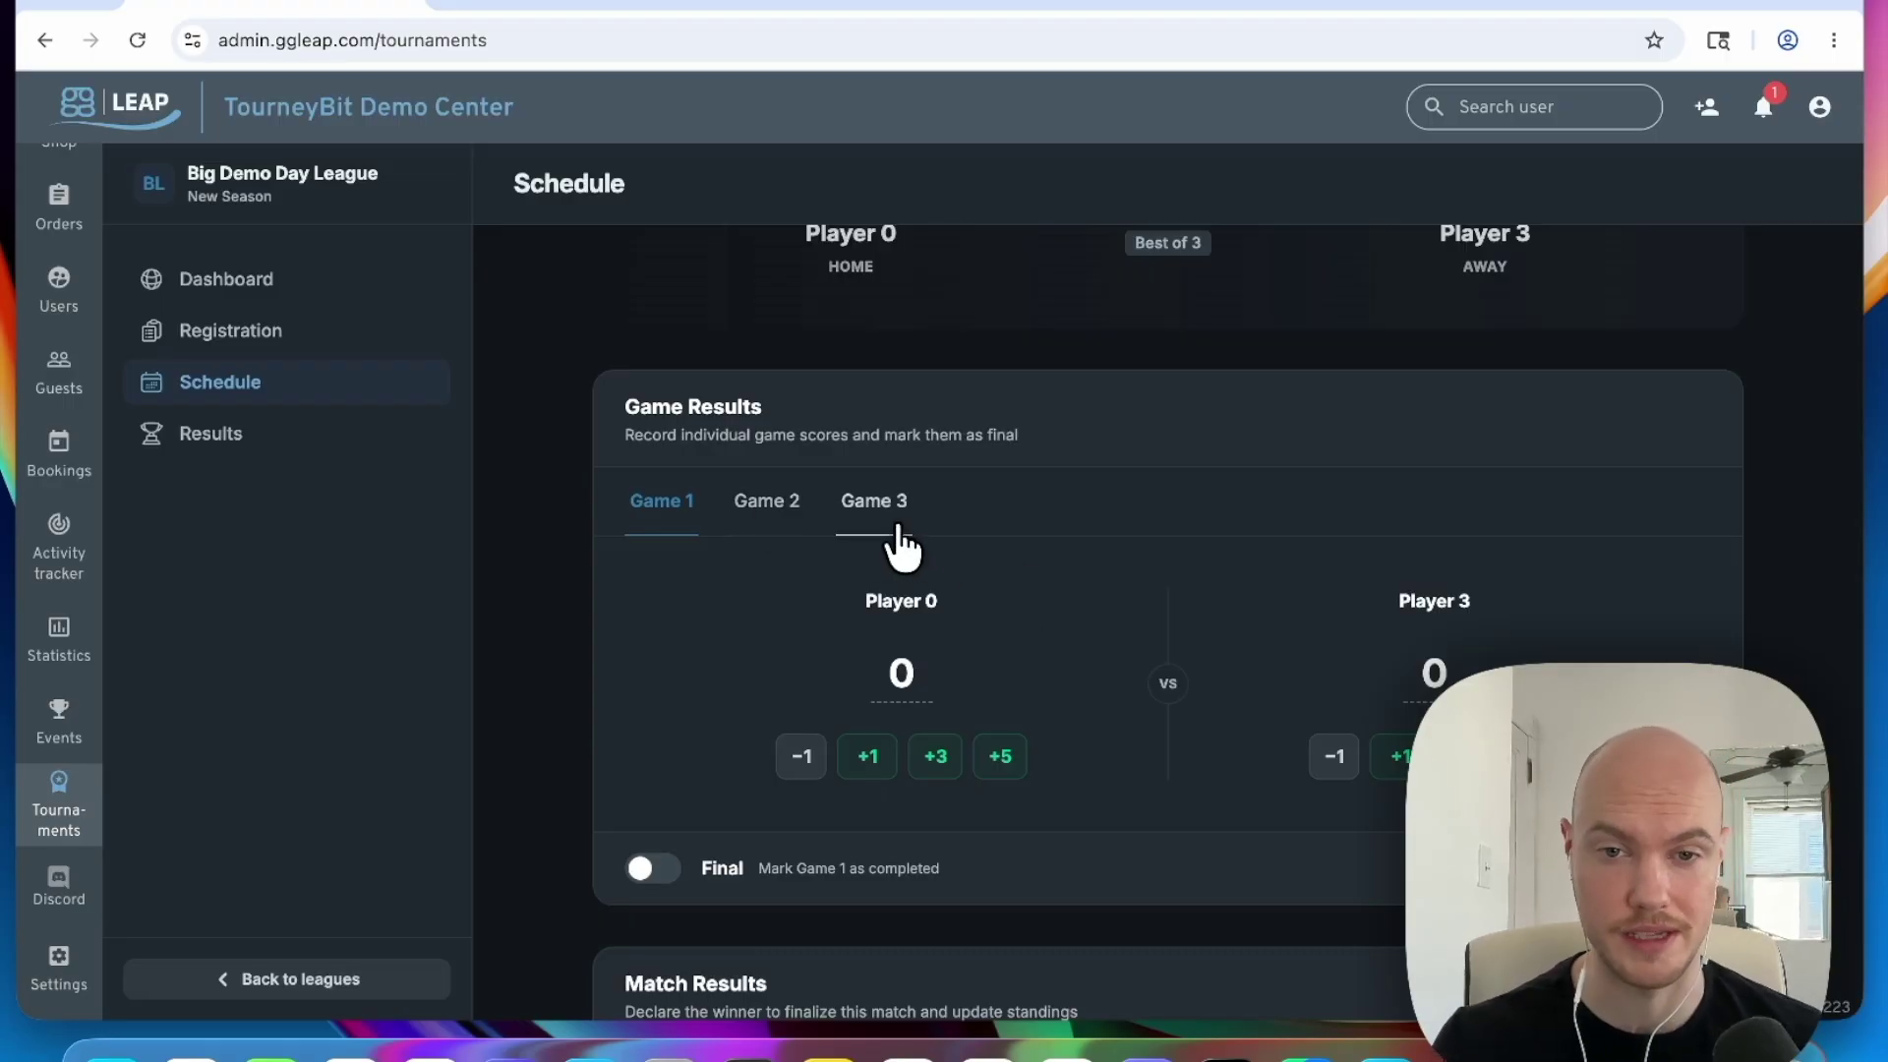
left_click(997, 757)
left_click(997, 757)
left_click(1531, 757)
left_click(1532, 757)
left_click(1532, 757)
left_click(1531, 757)
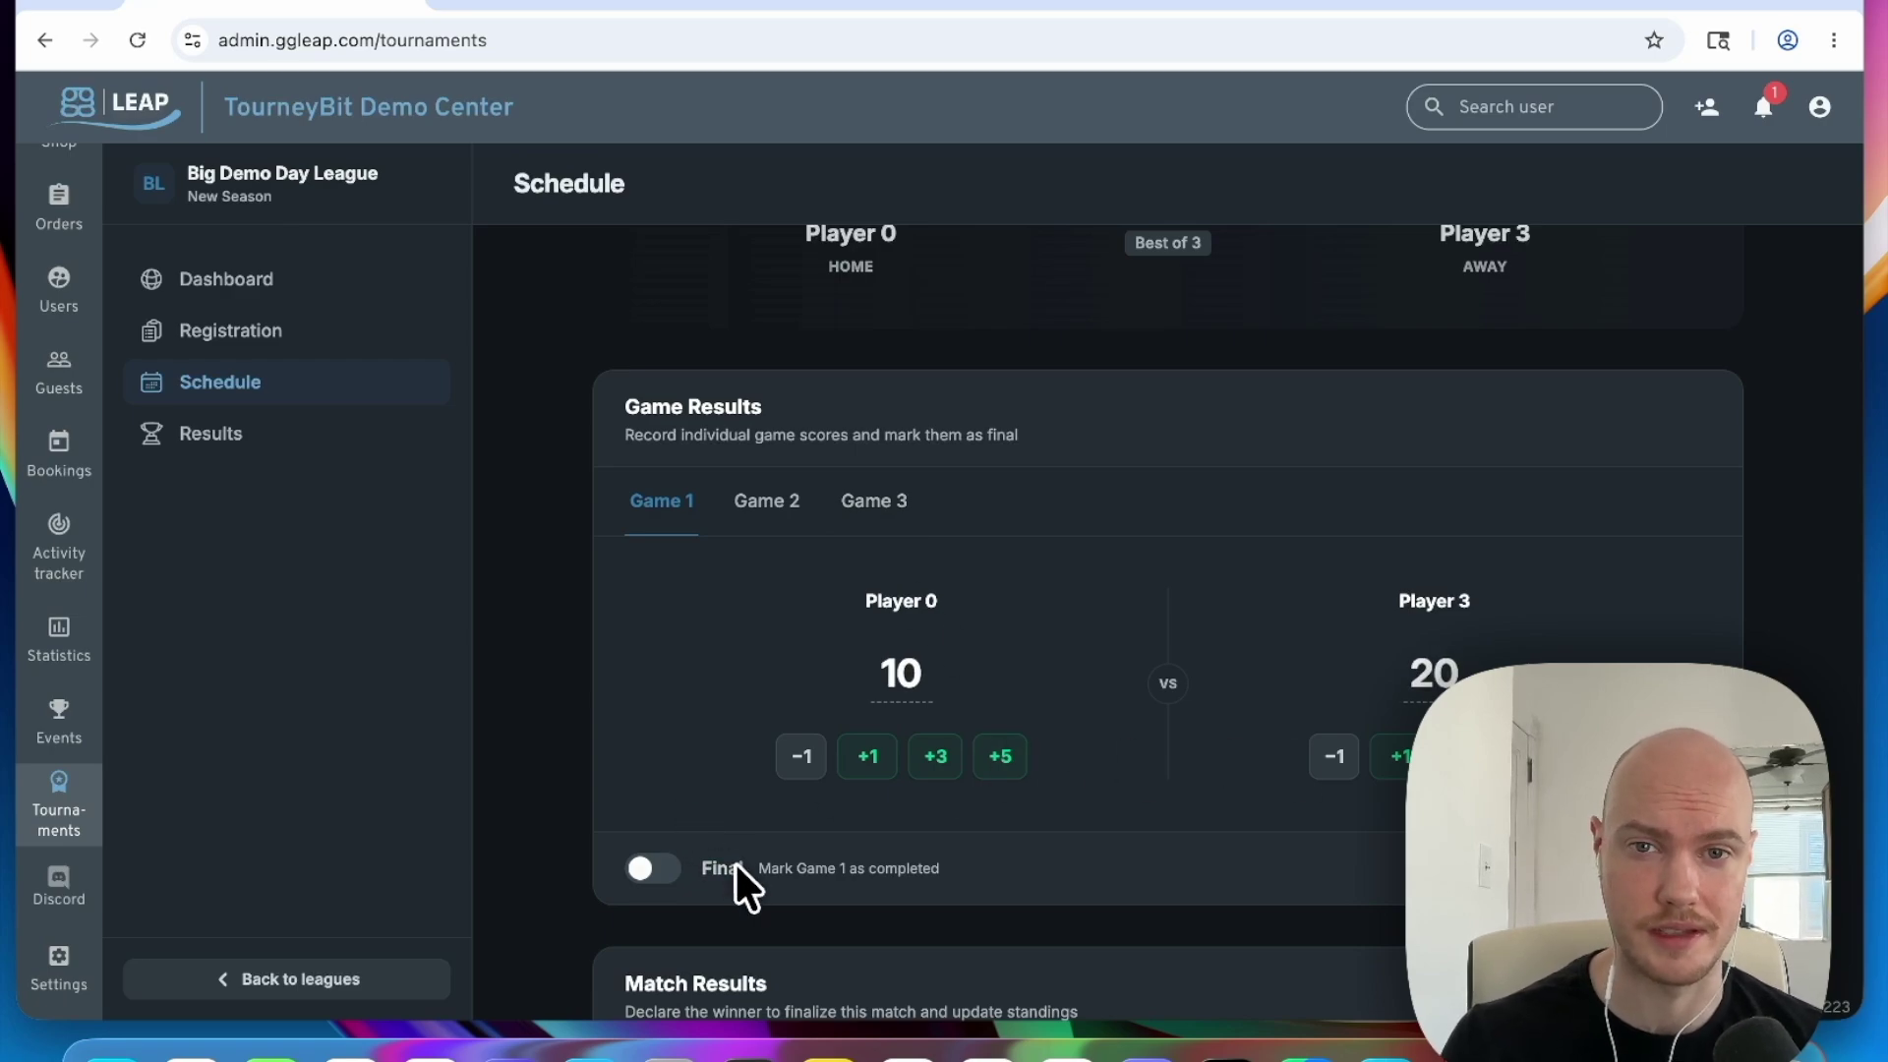
left_click(644, 825)
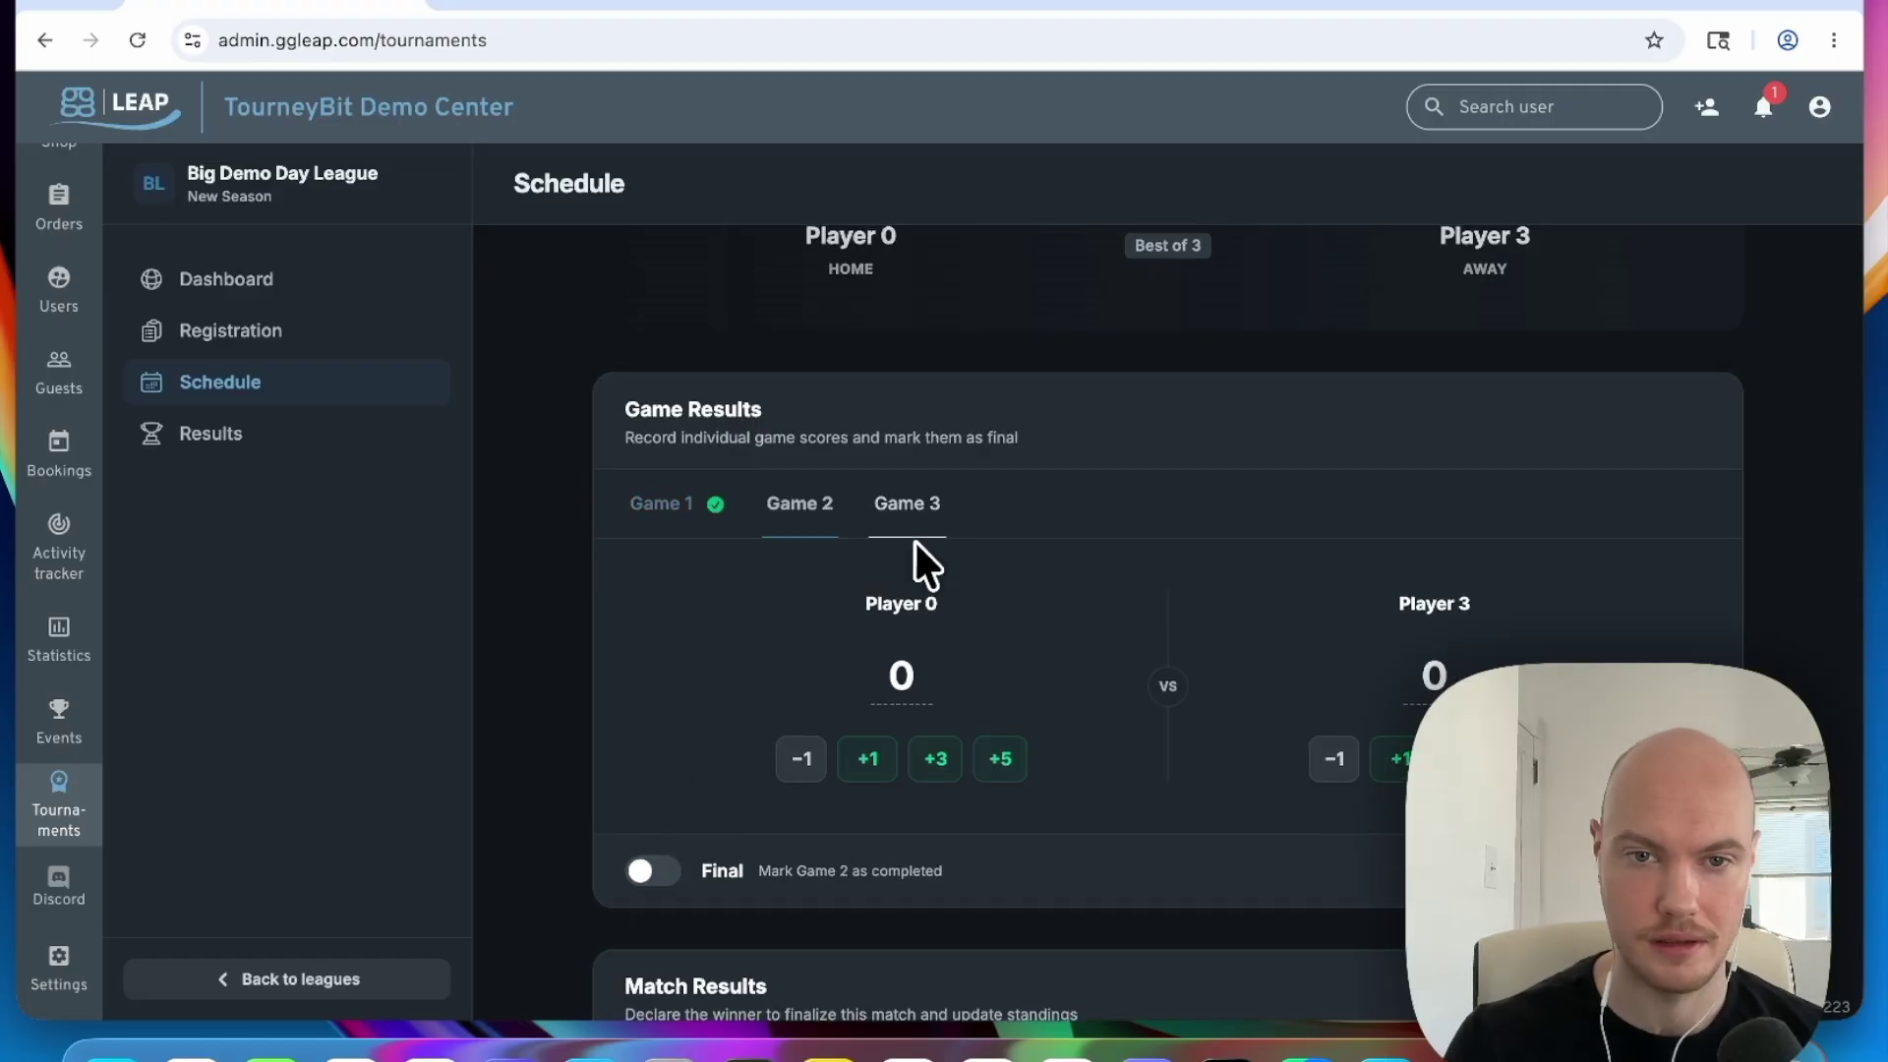
Step: Recheck Game 1's result, then give Player 3 a score of 15 in Game 2 and mark Game 2 final
left_click(674, 501)
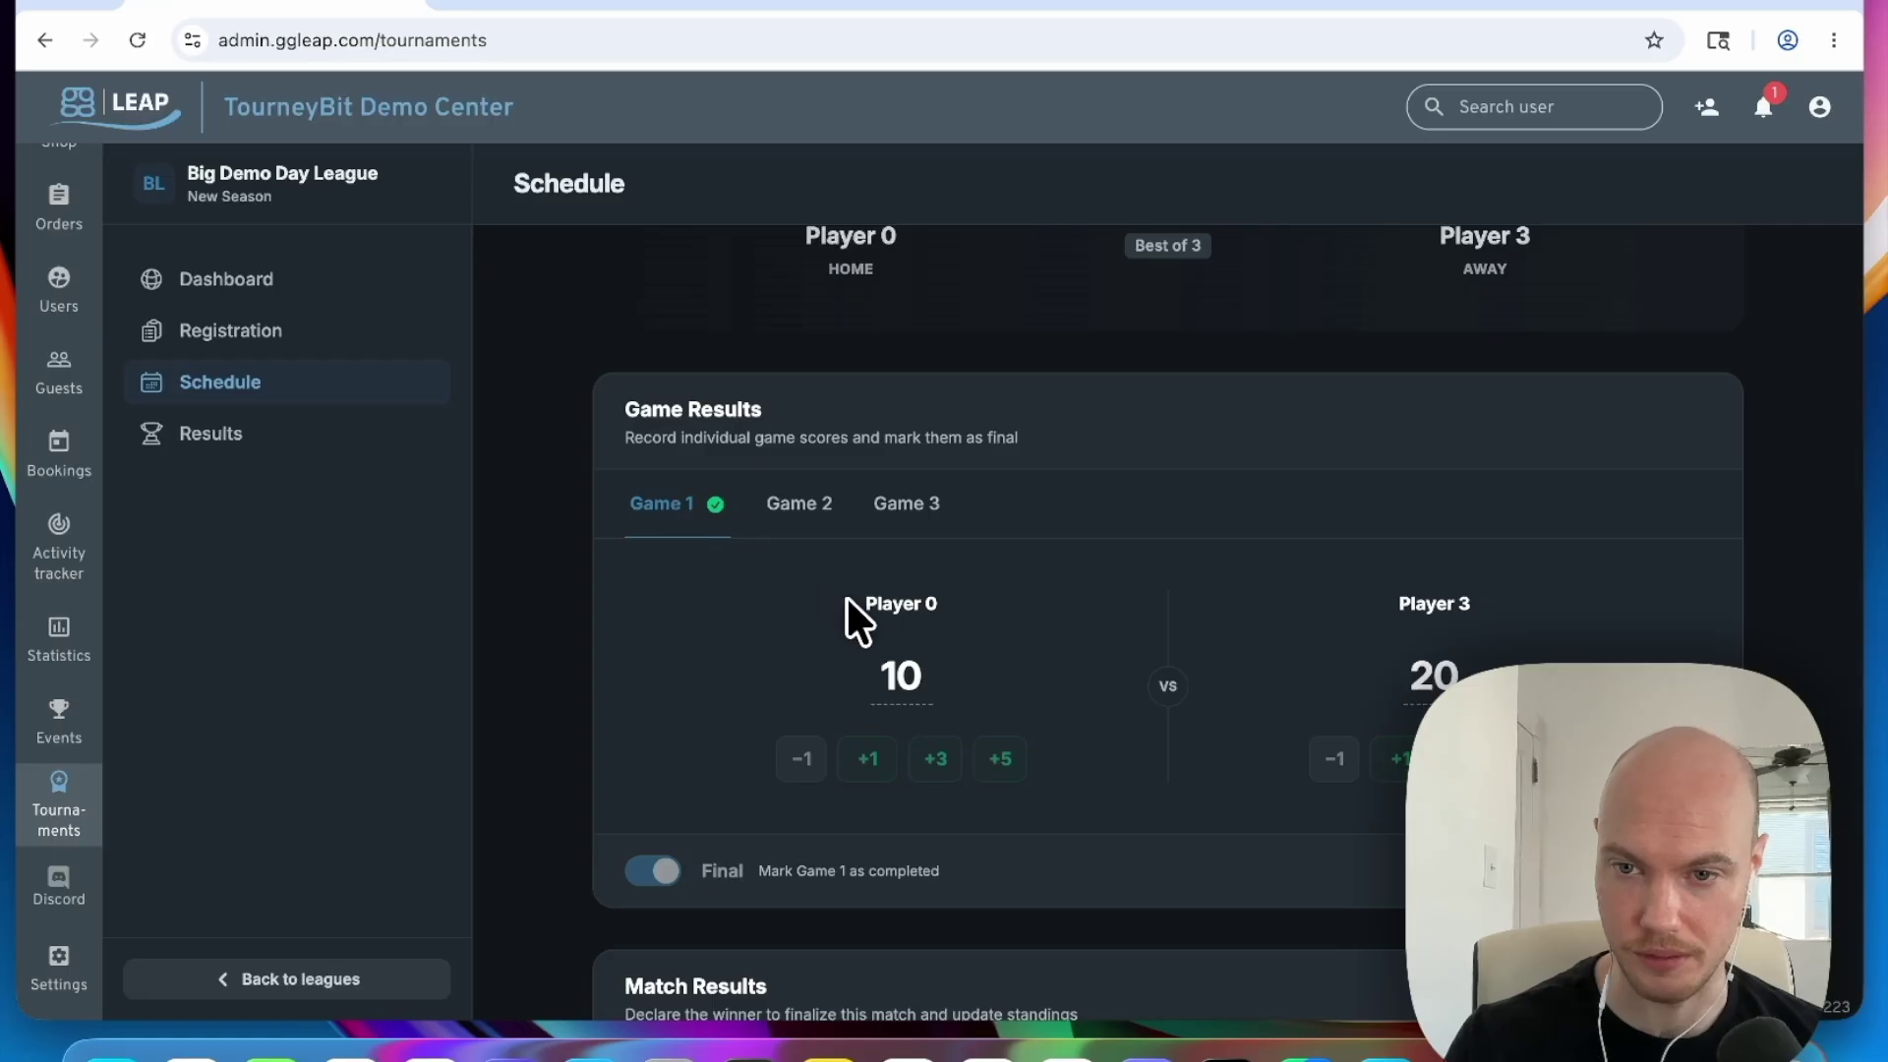
left_click(812, 511)
left_click(1533, 758)
left_click(1532, 758)
left_click(1533, 758)
scroll(1028, 797, "down", 3)
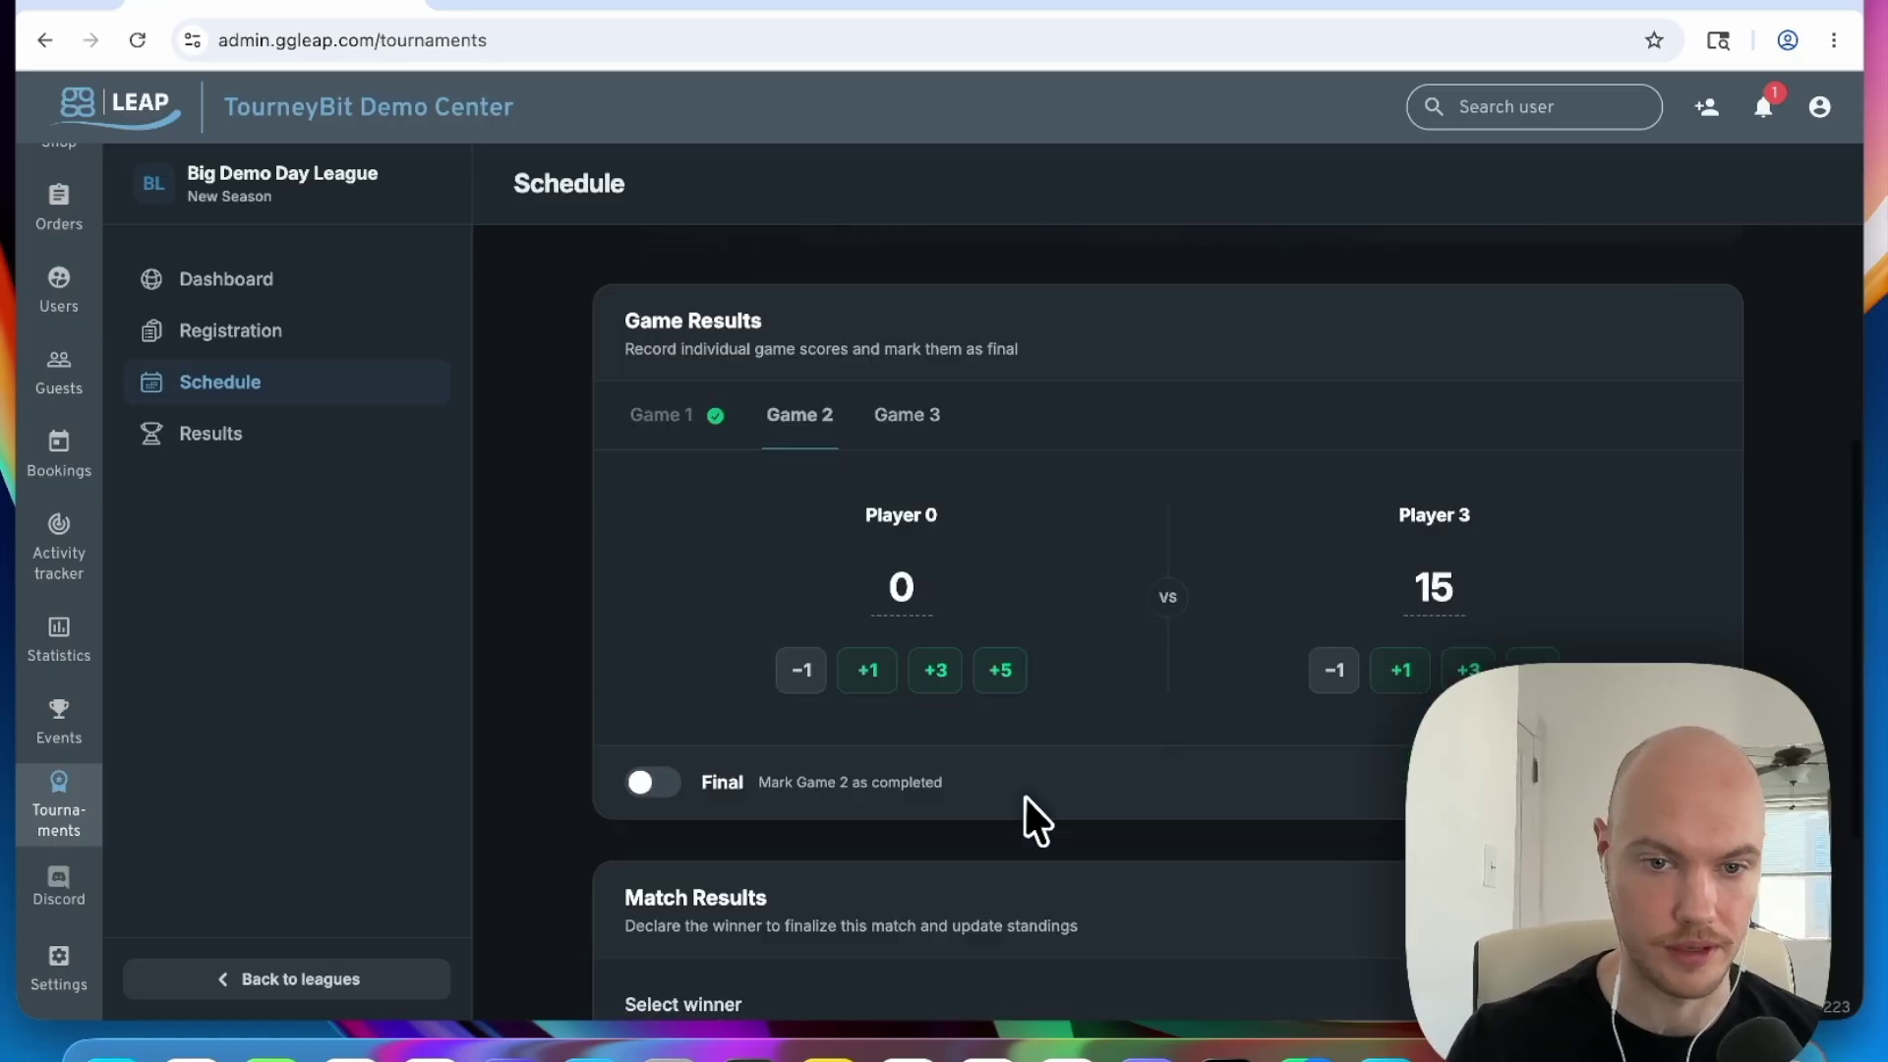
left_click(651, 618)
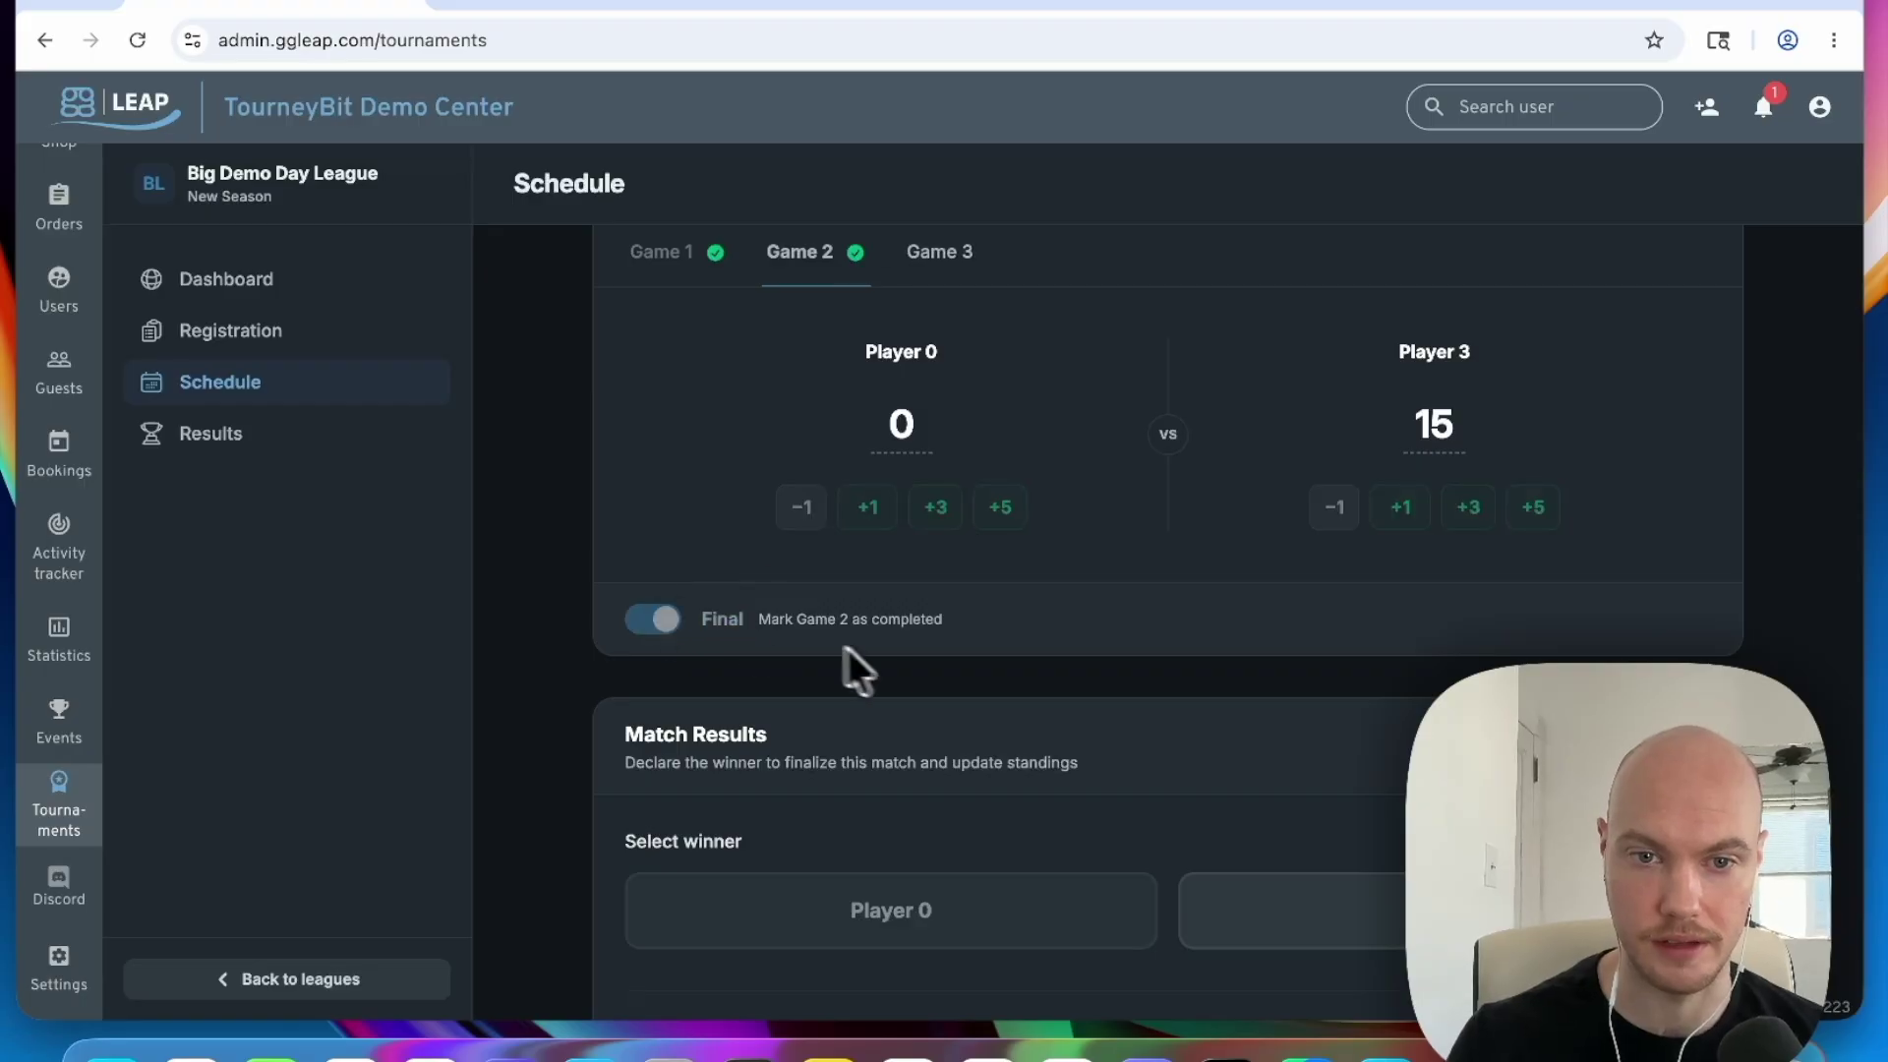
Step: Declare Player 3 the winner of Match 1 to finalize it, and return to the match schedule
scroll(927, 668, "up", 5)
scroll(930, 669, "down", 6)
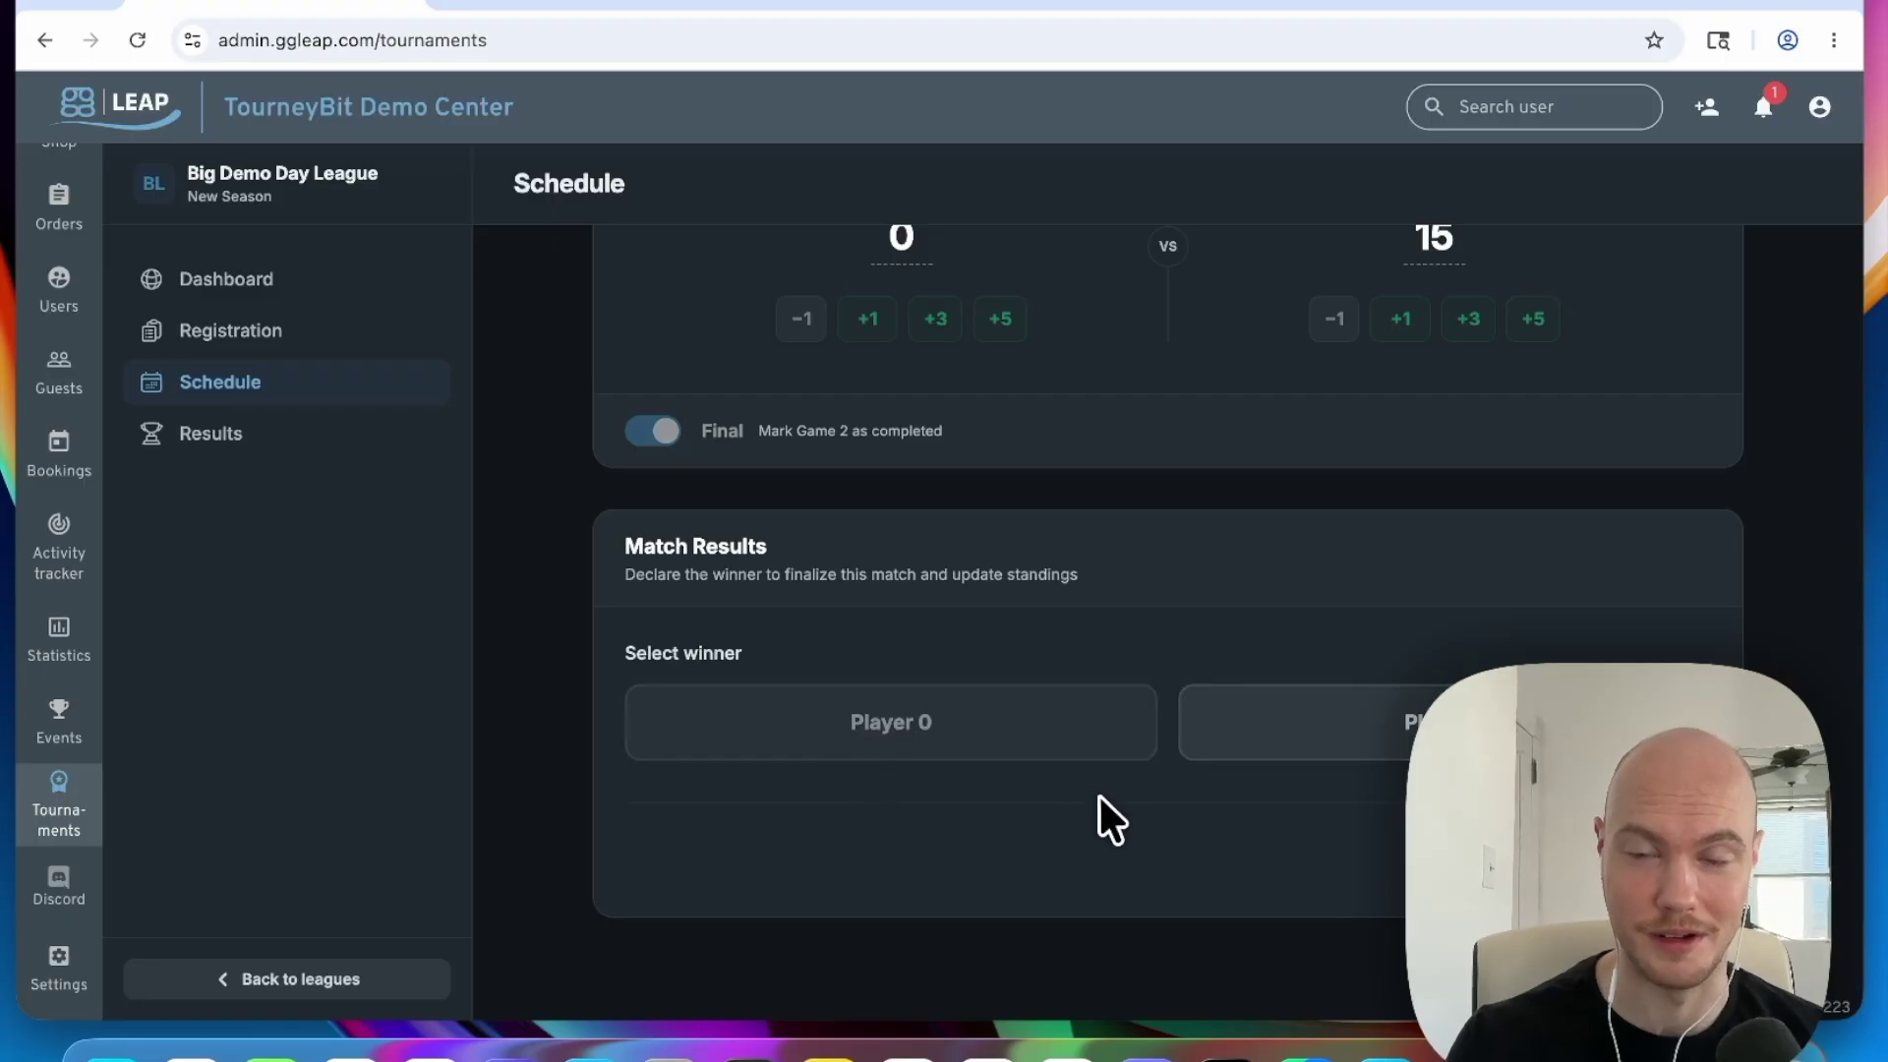
scroll(1101, 738, "up", 1)
scroll(1095, 718, "down", 1)
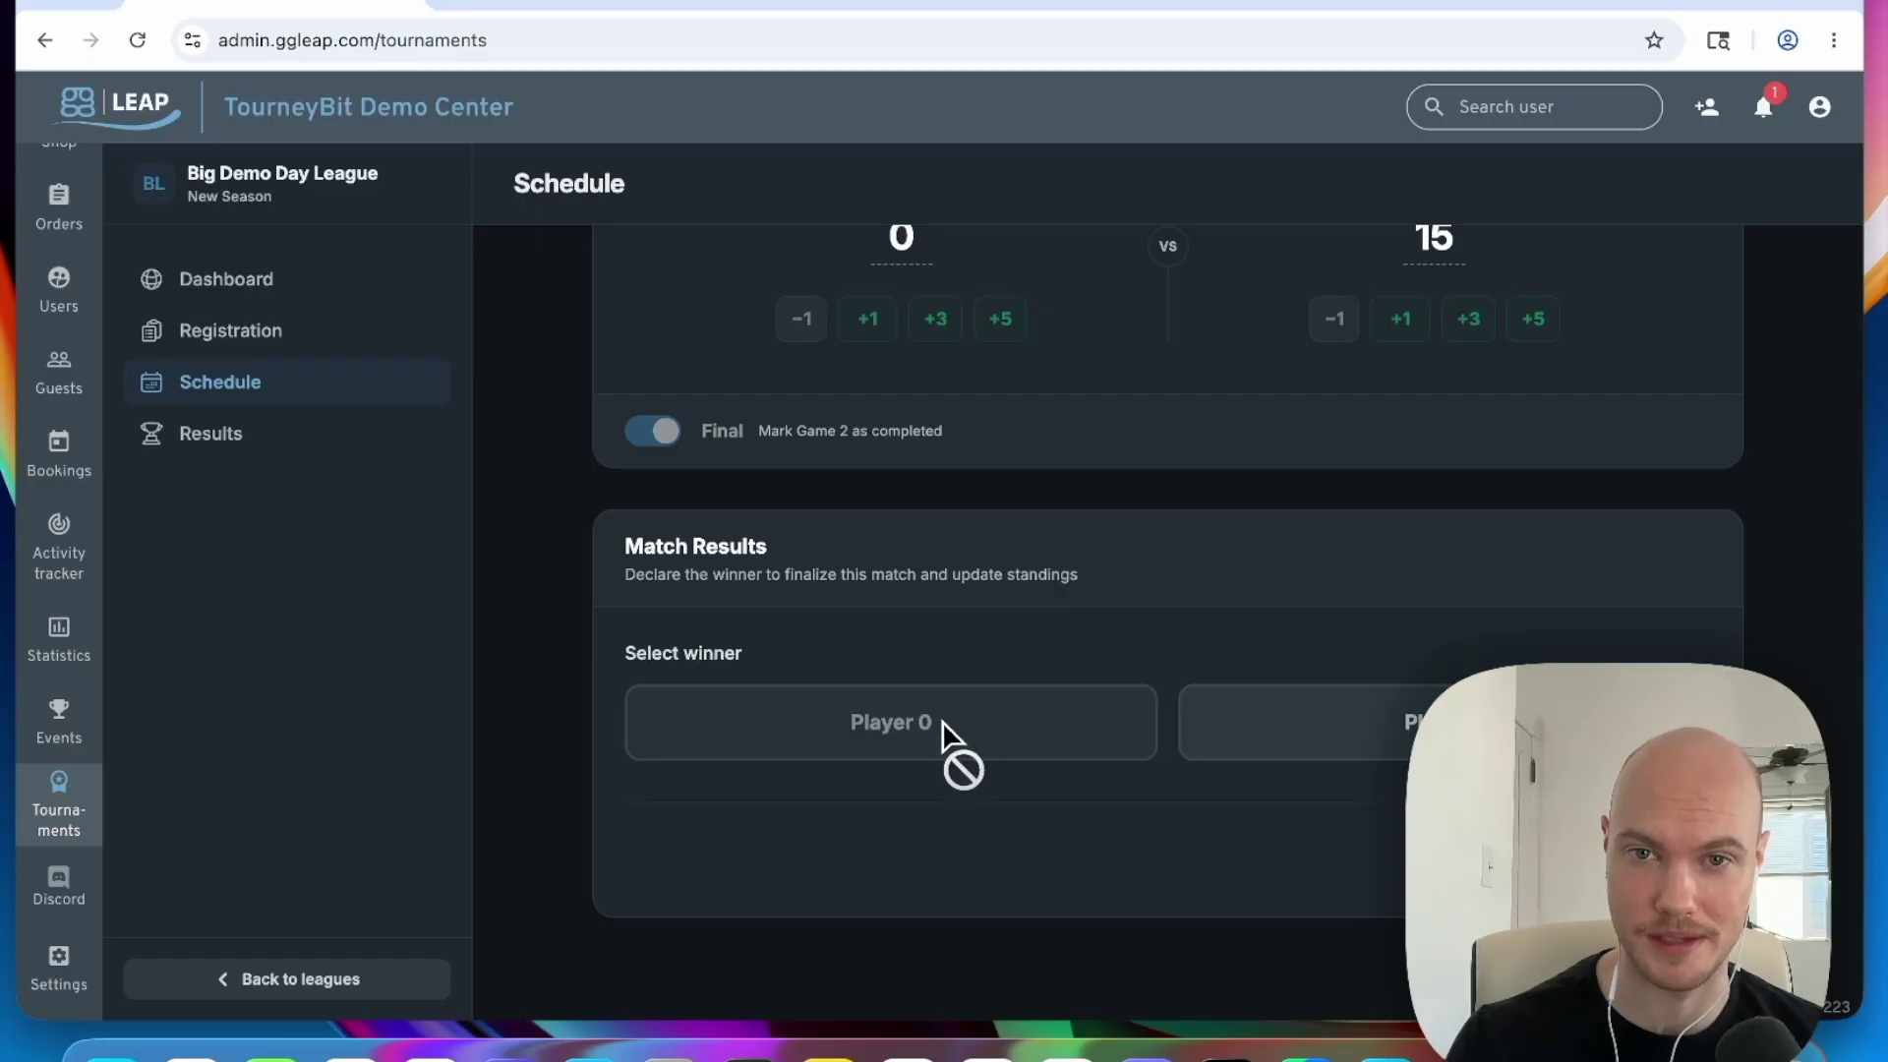
left_click(1291, 721)
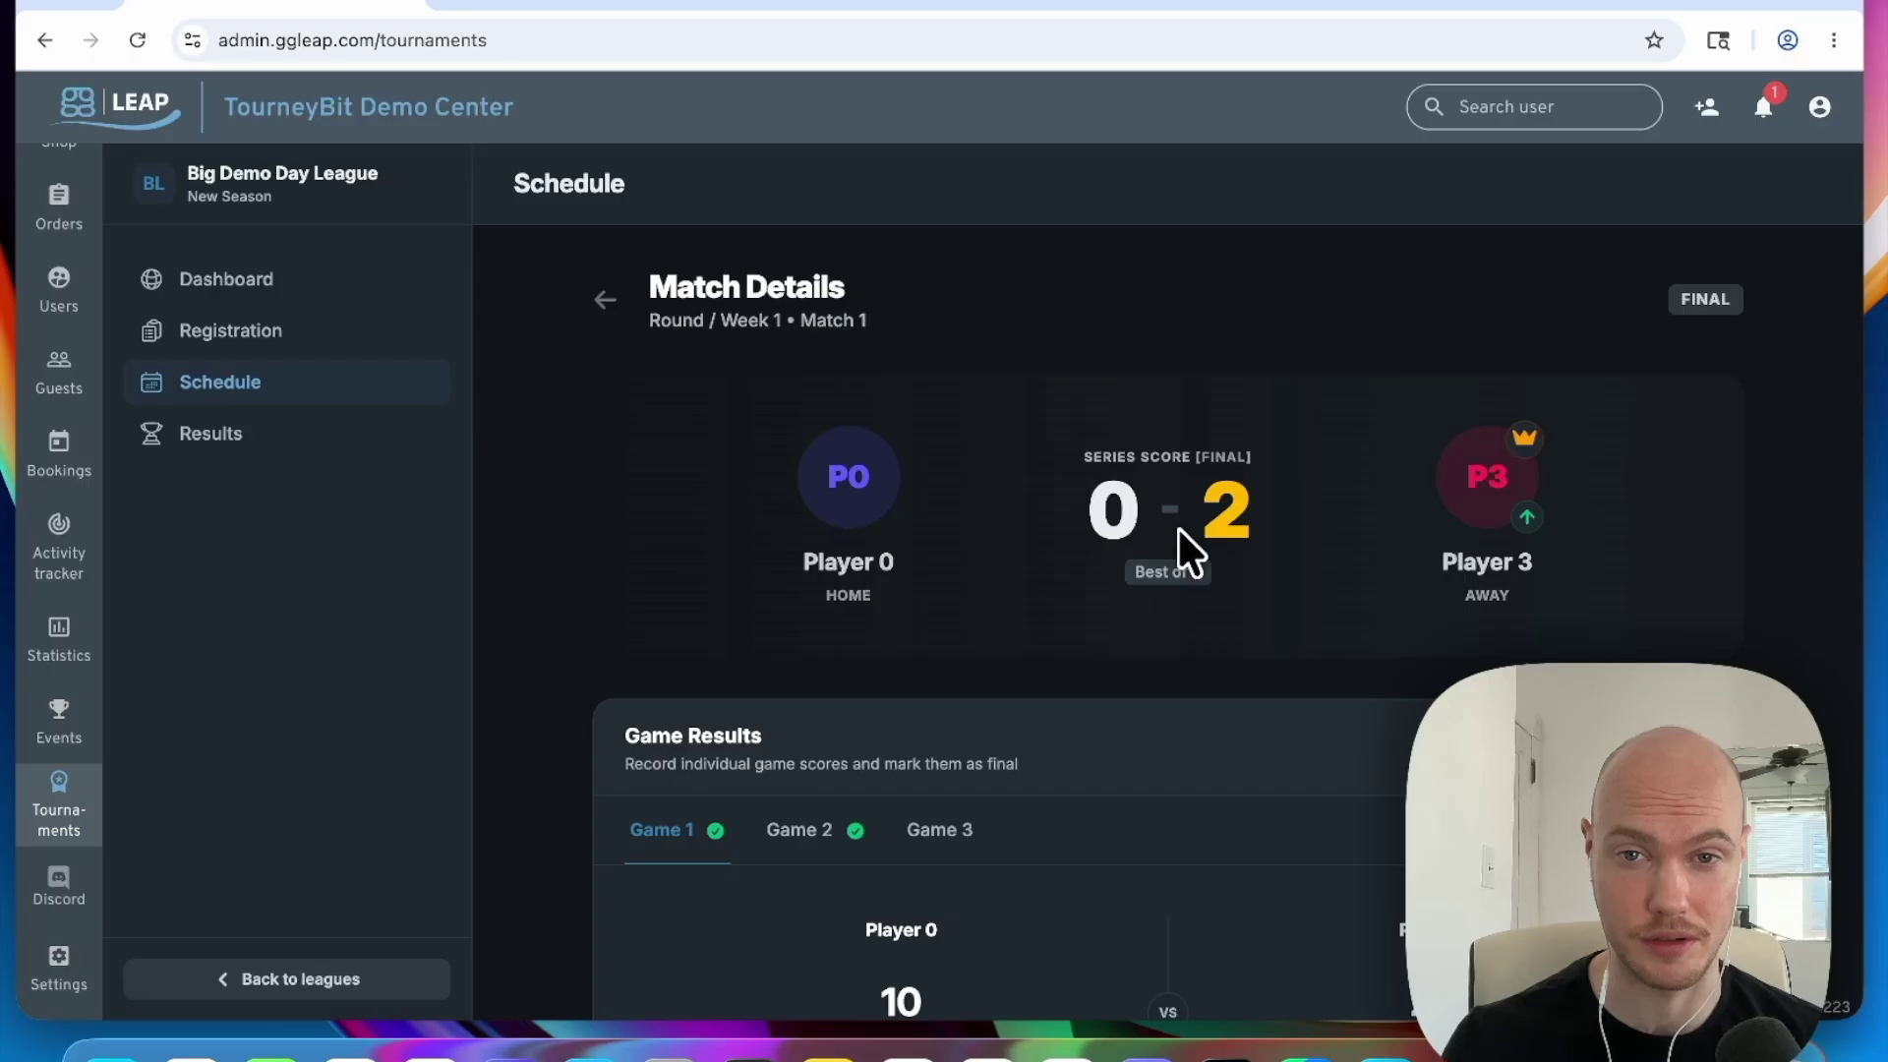
left_click(604, 300)
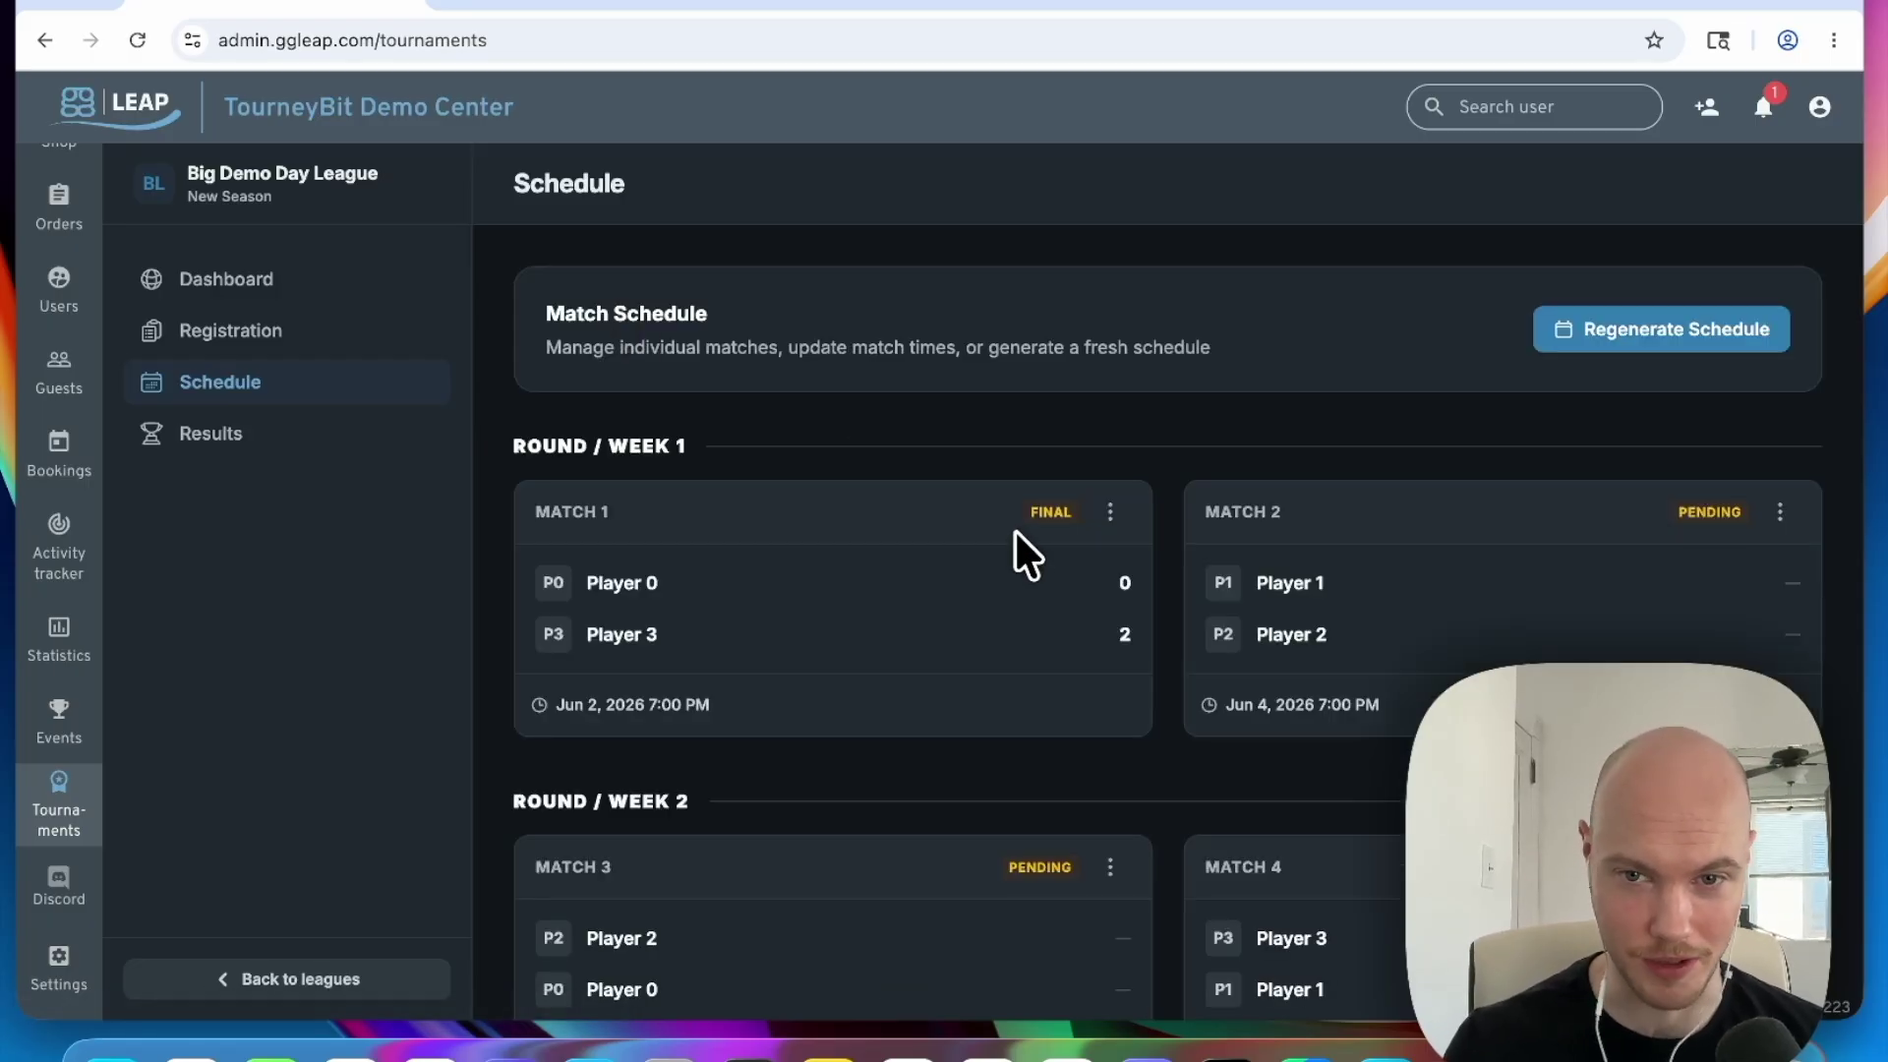
Step: Open Match 2 between Player 1 and Player 2 in Round / Week 1 for management
left_click(1775, 514)
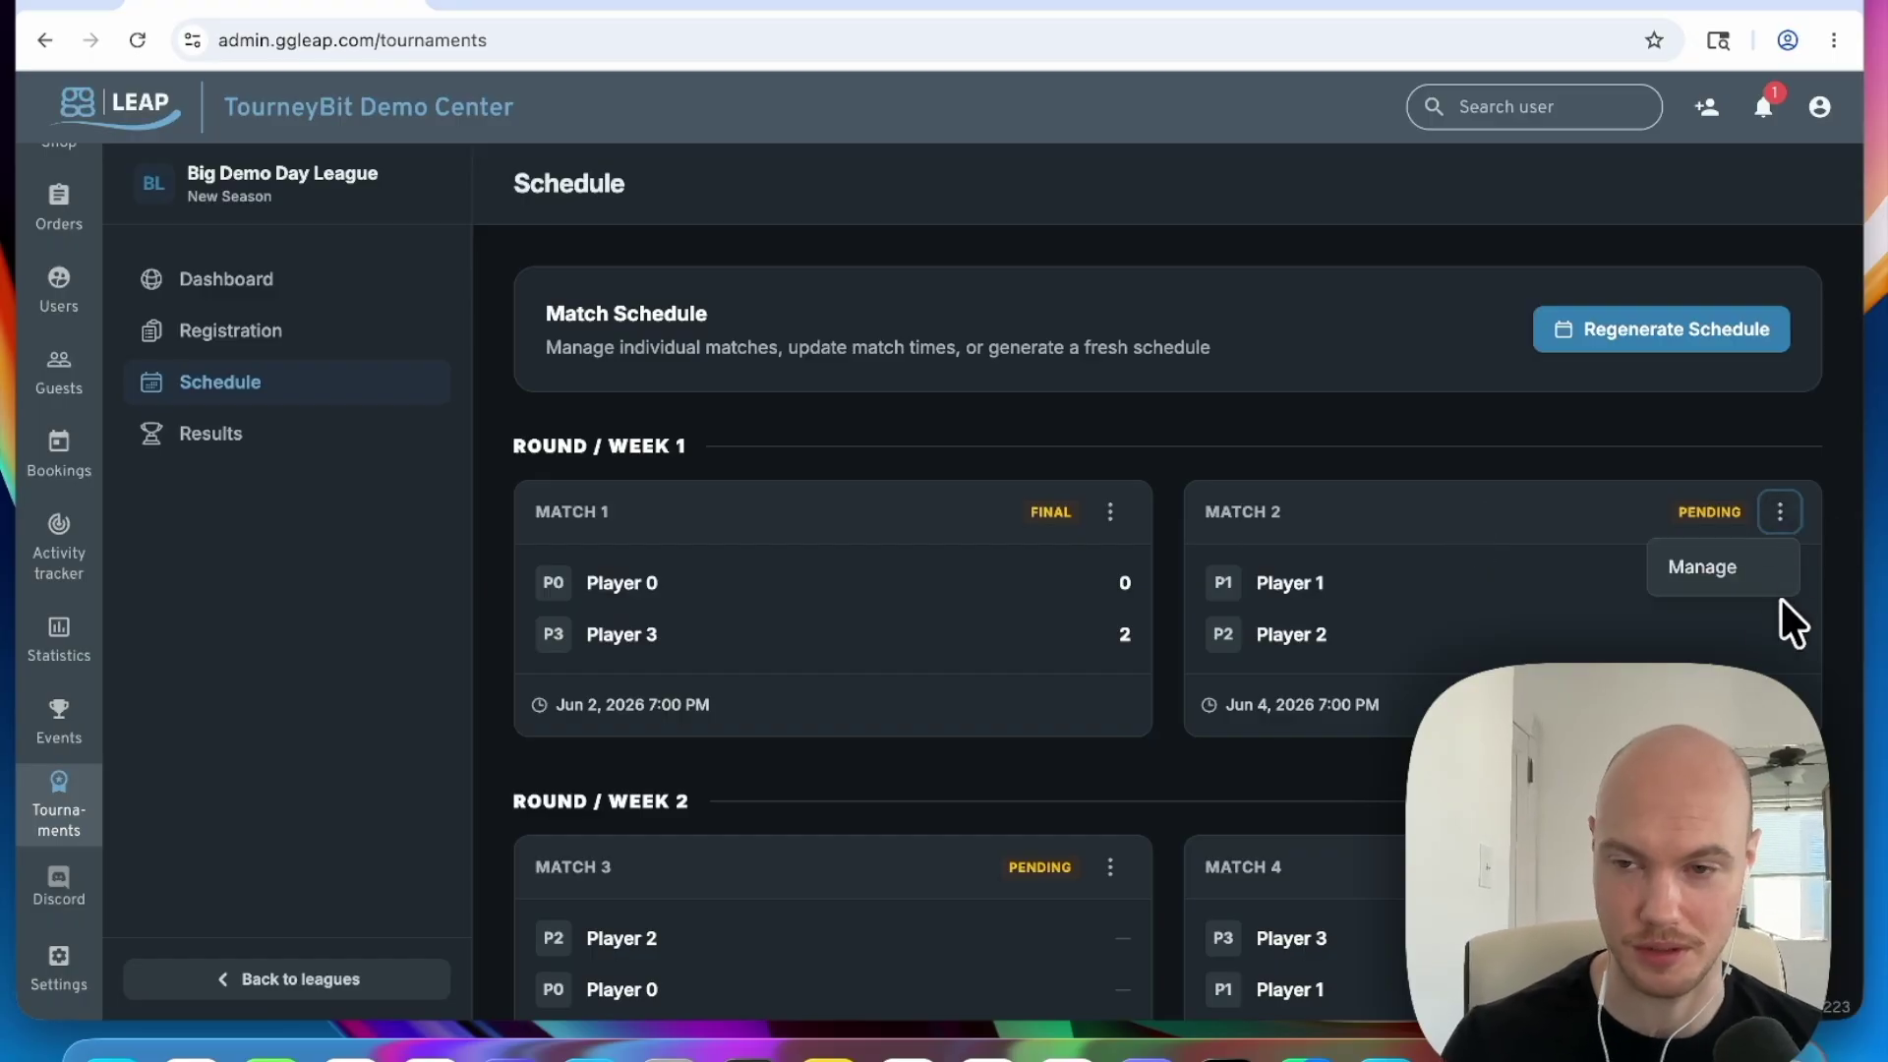
left_click(1710, 562)
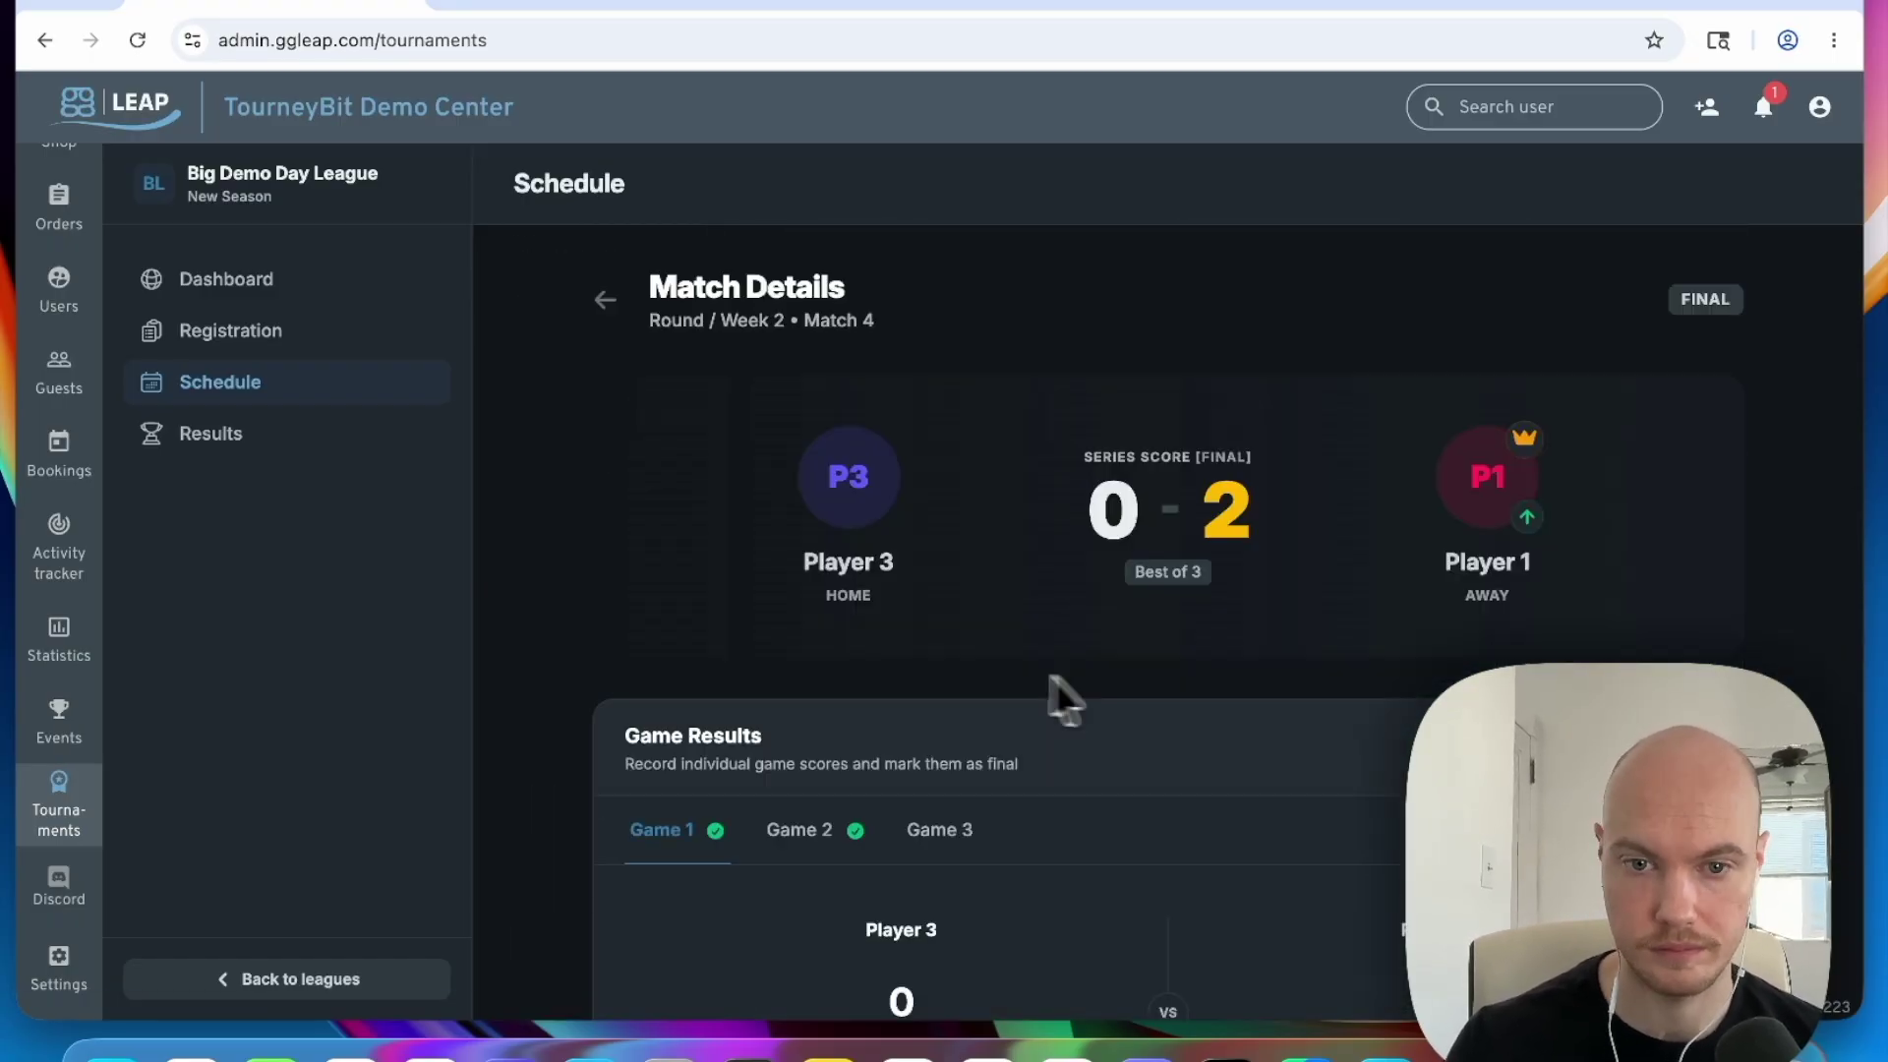